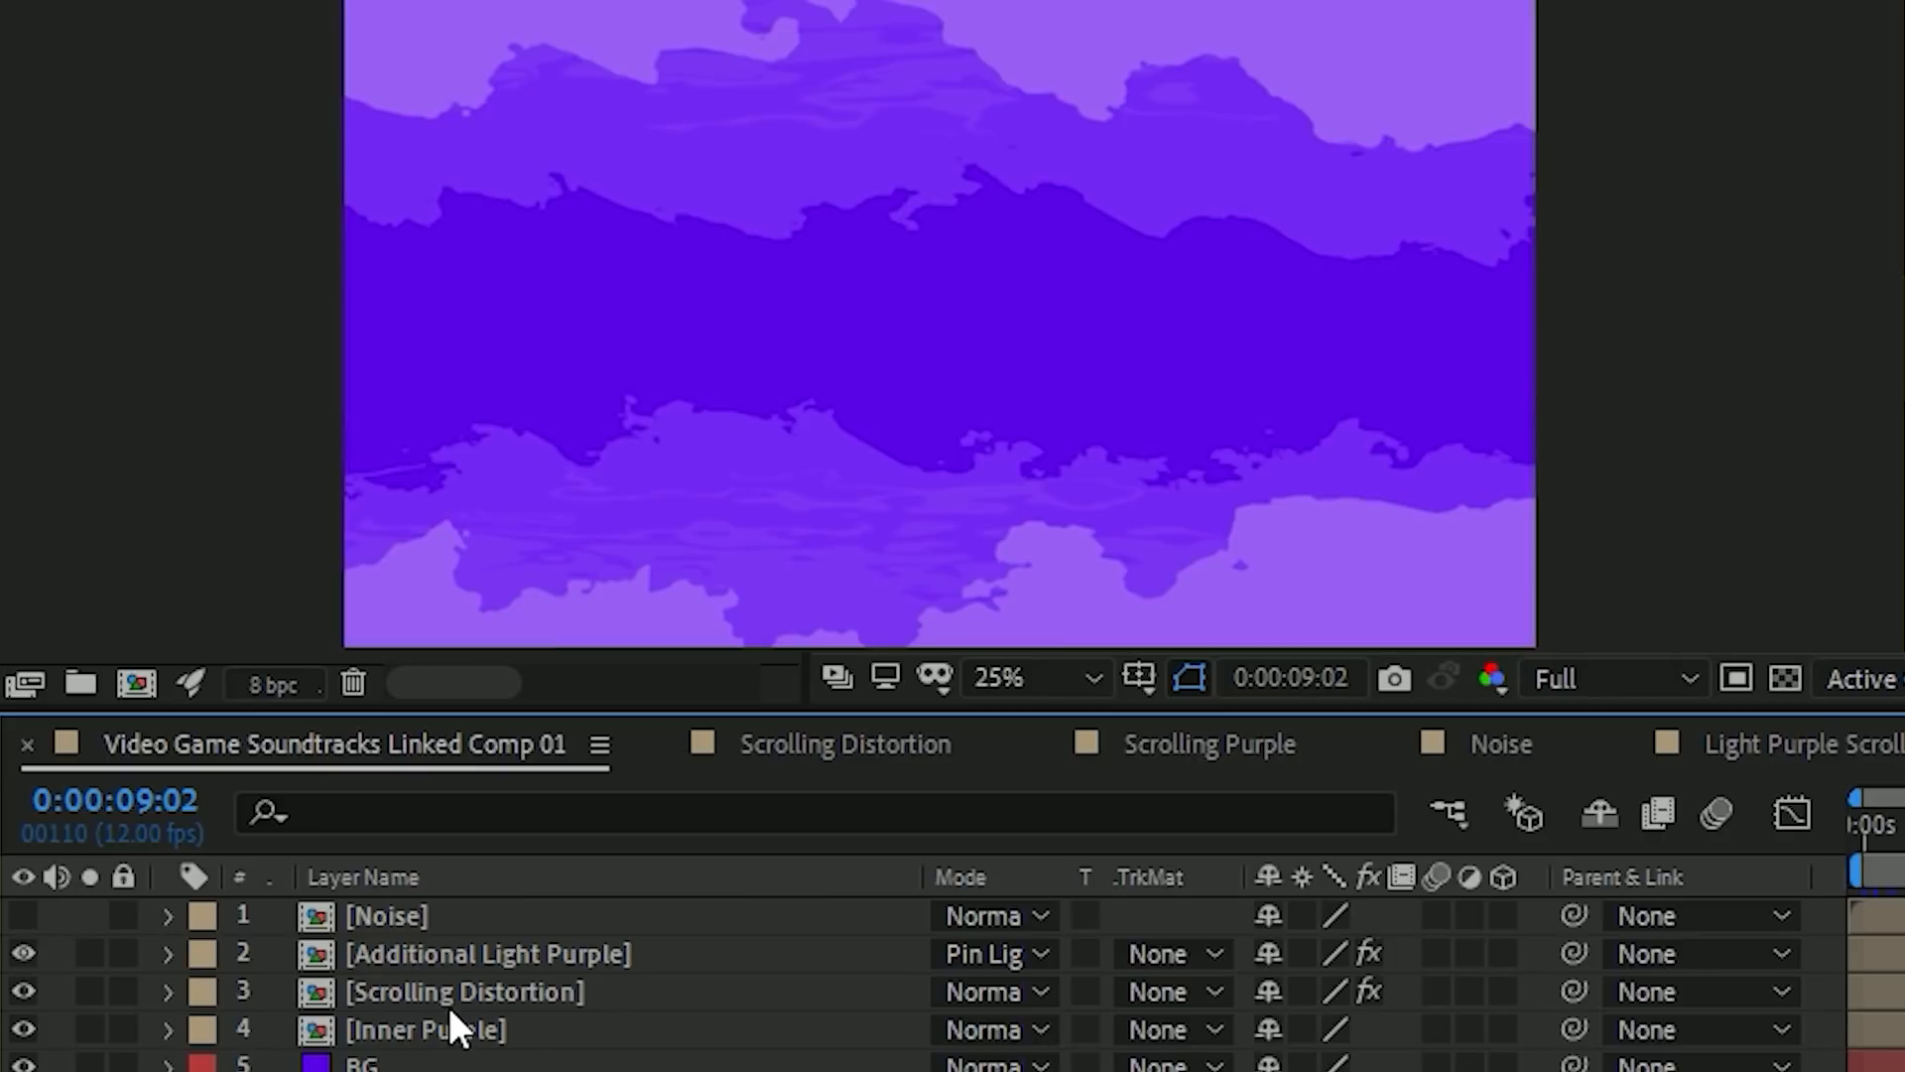
Hide the Scrolling Distortion, Additional Light Purple and BG layers to isolate the Inner Purple layer.
click(336, 988)
click(22, 990)
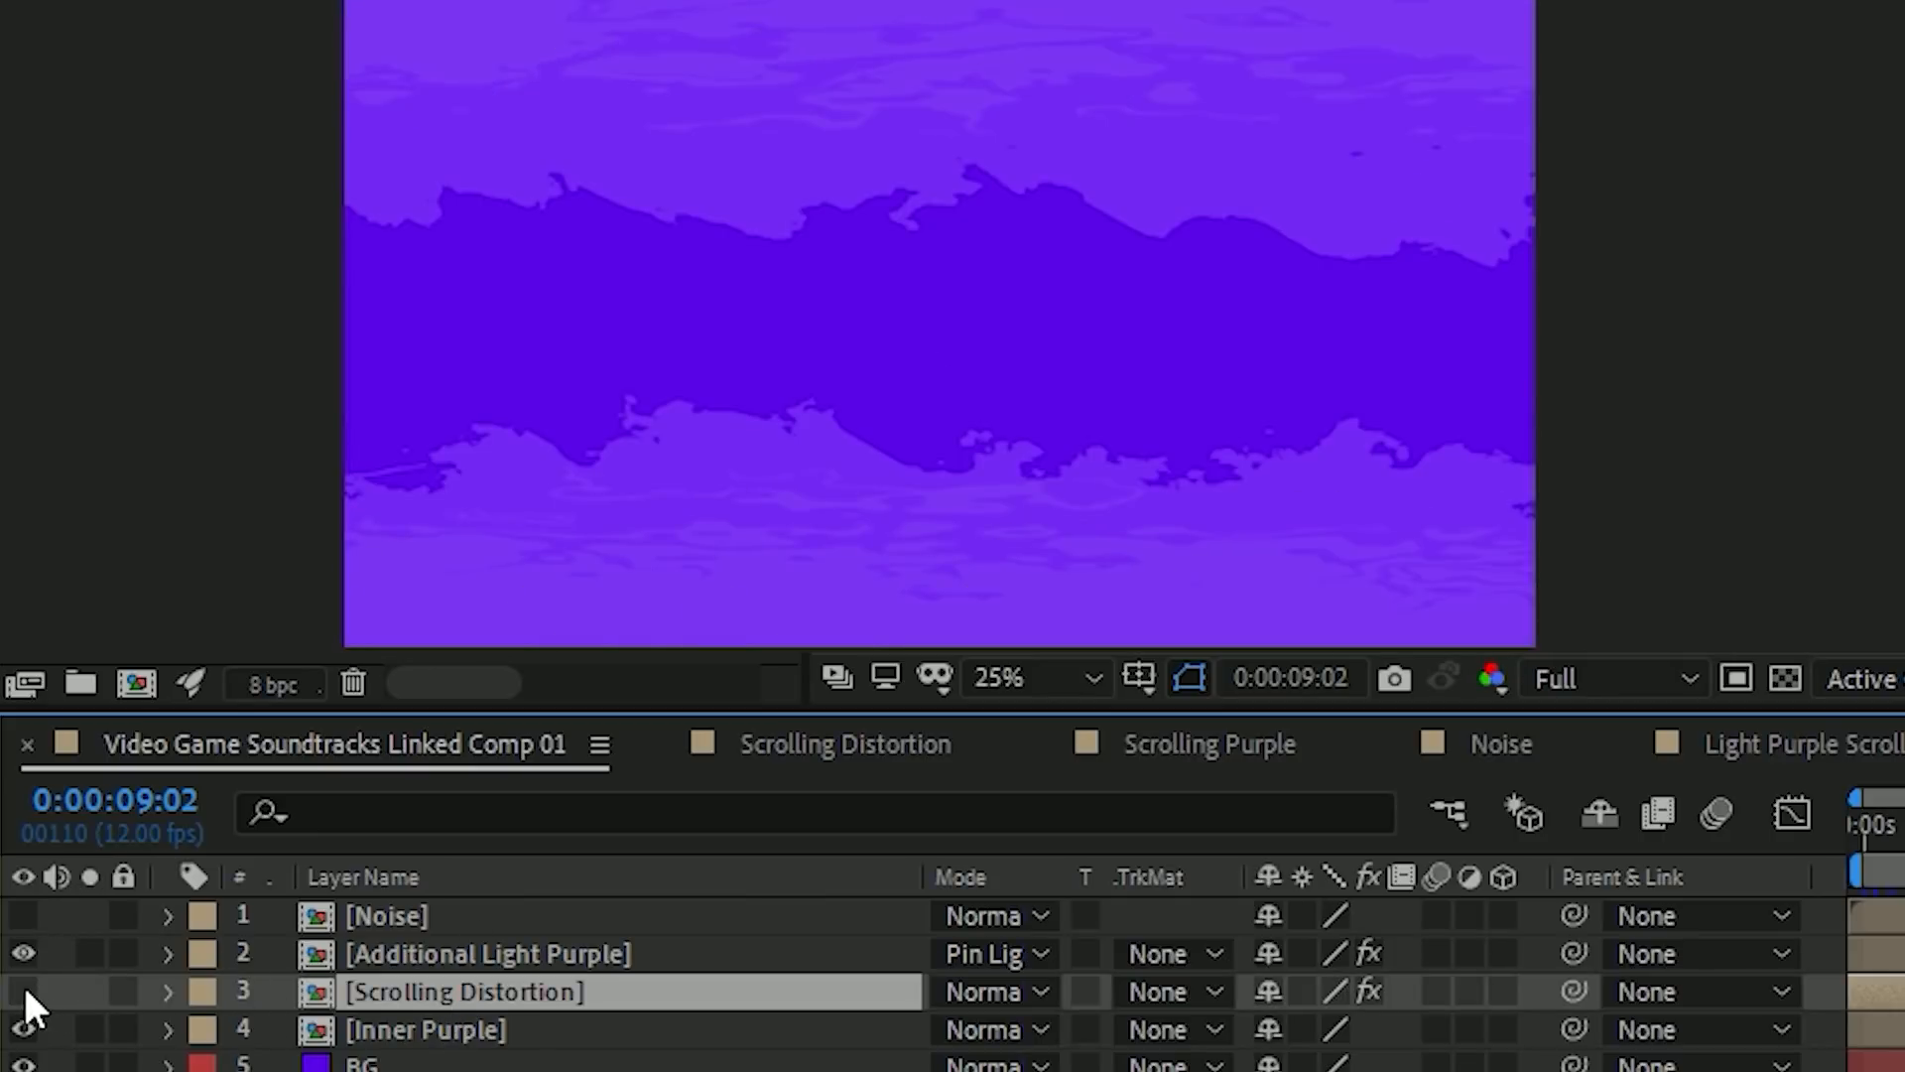
click(22, 953)
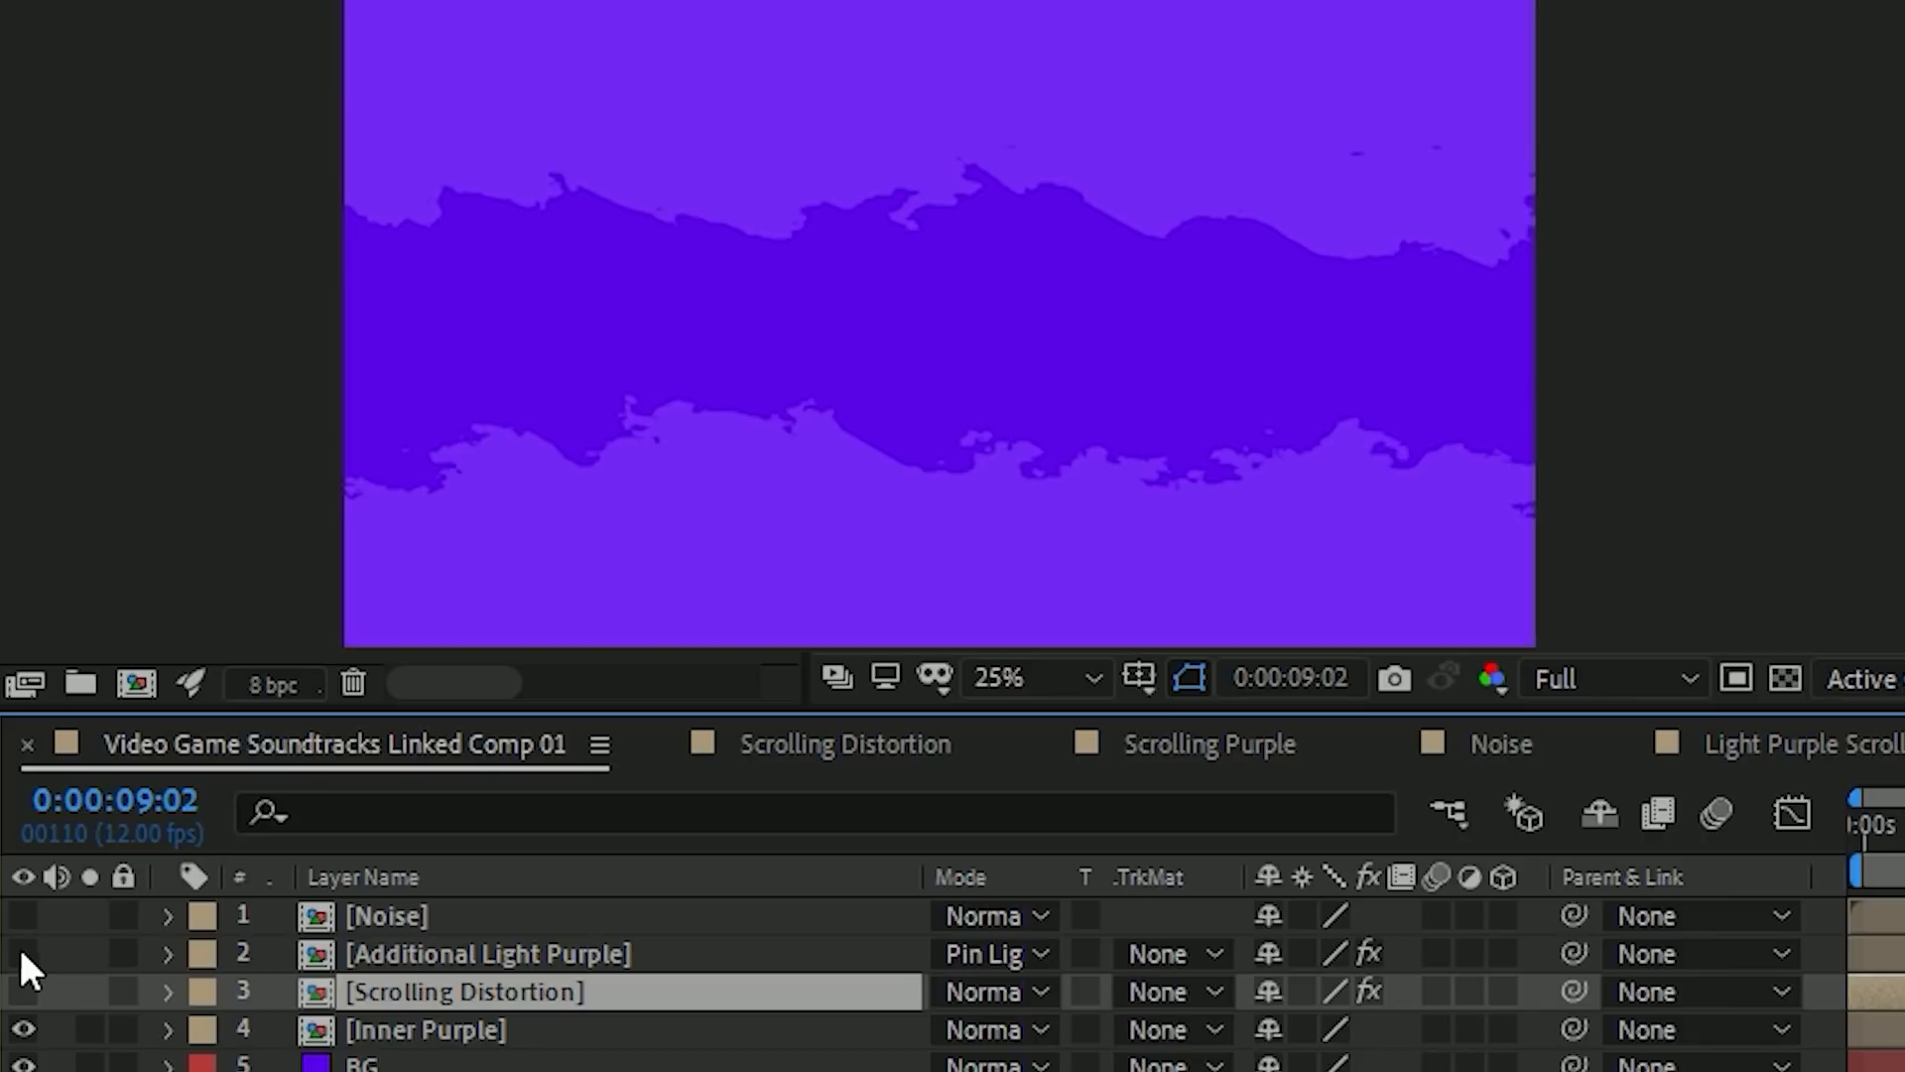
click(24, 1064)
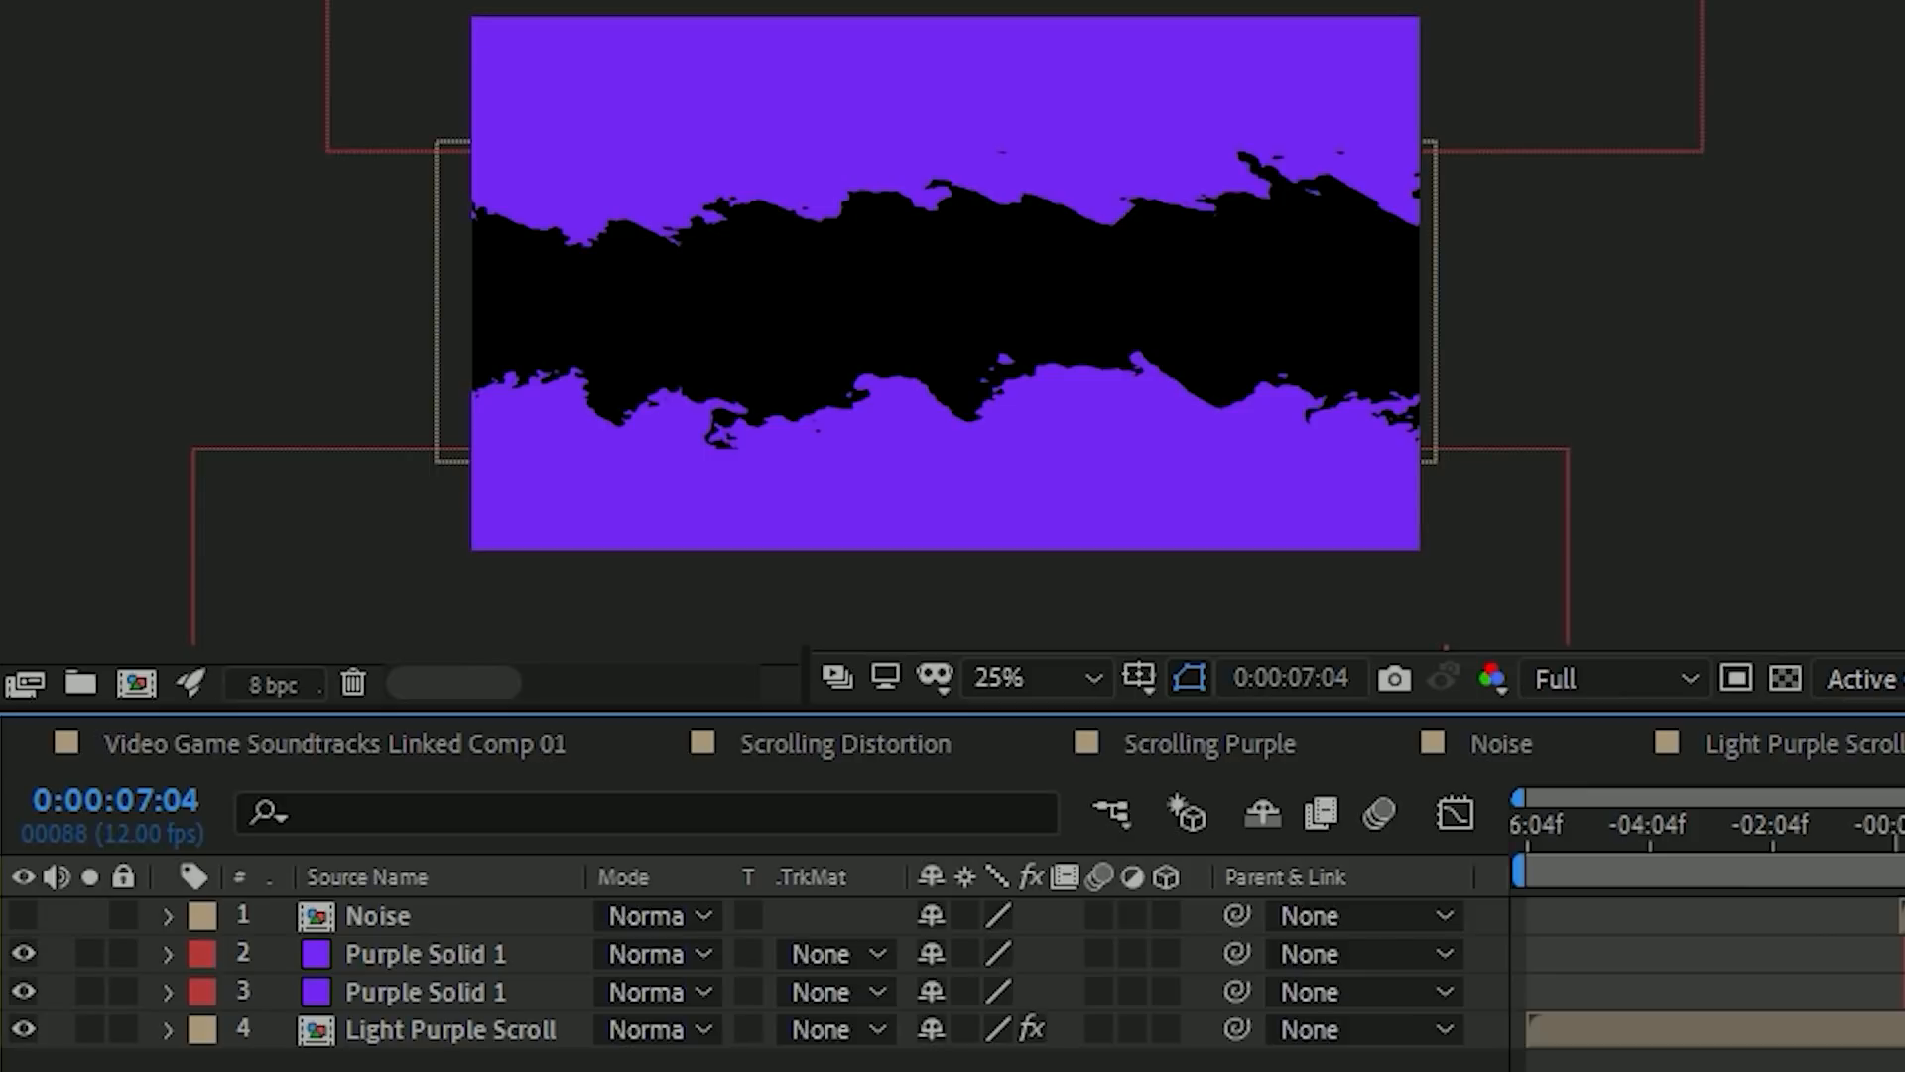
Hide both Purple Solid 1 layers in the Inner Purple composition and examine the bounds and motion of Light Purple Scroll.
click(24, 992)
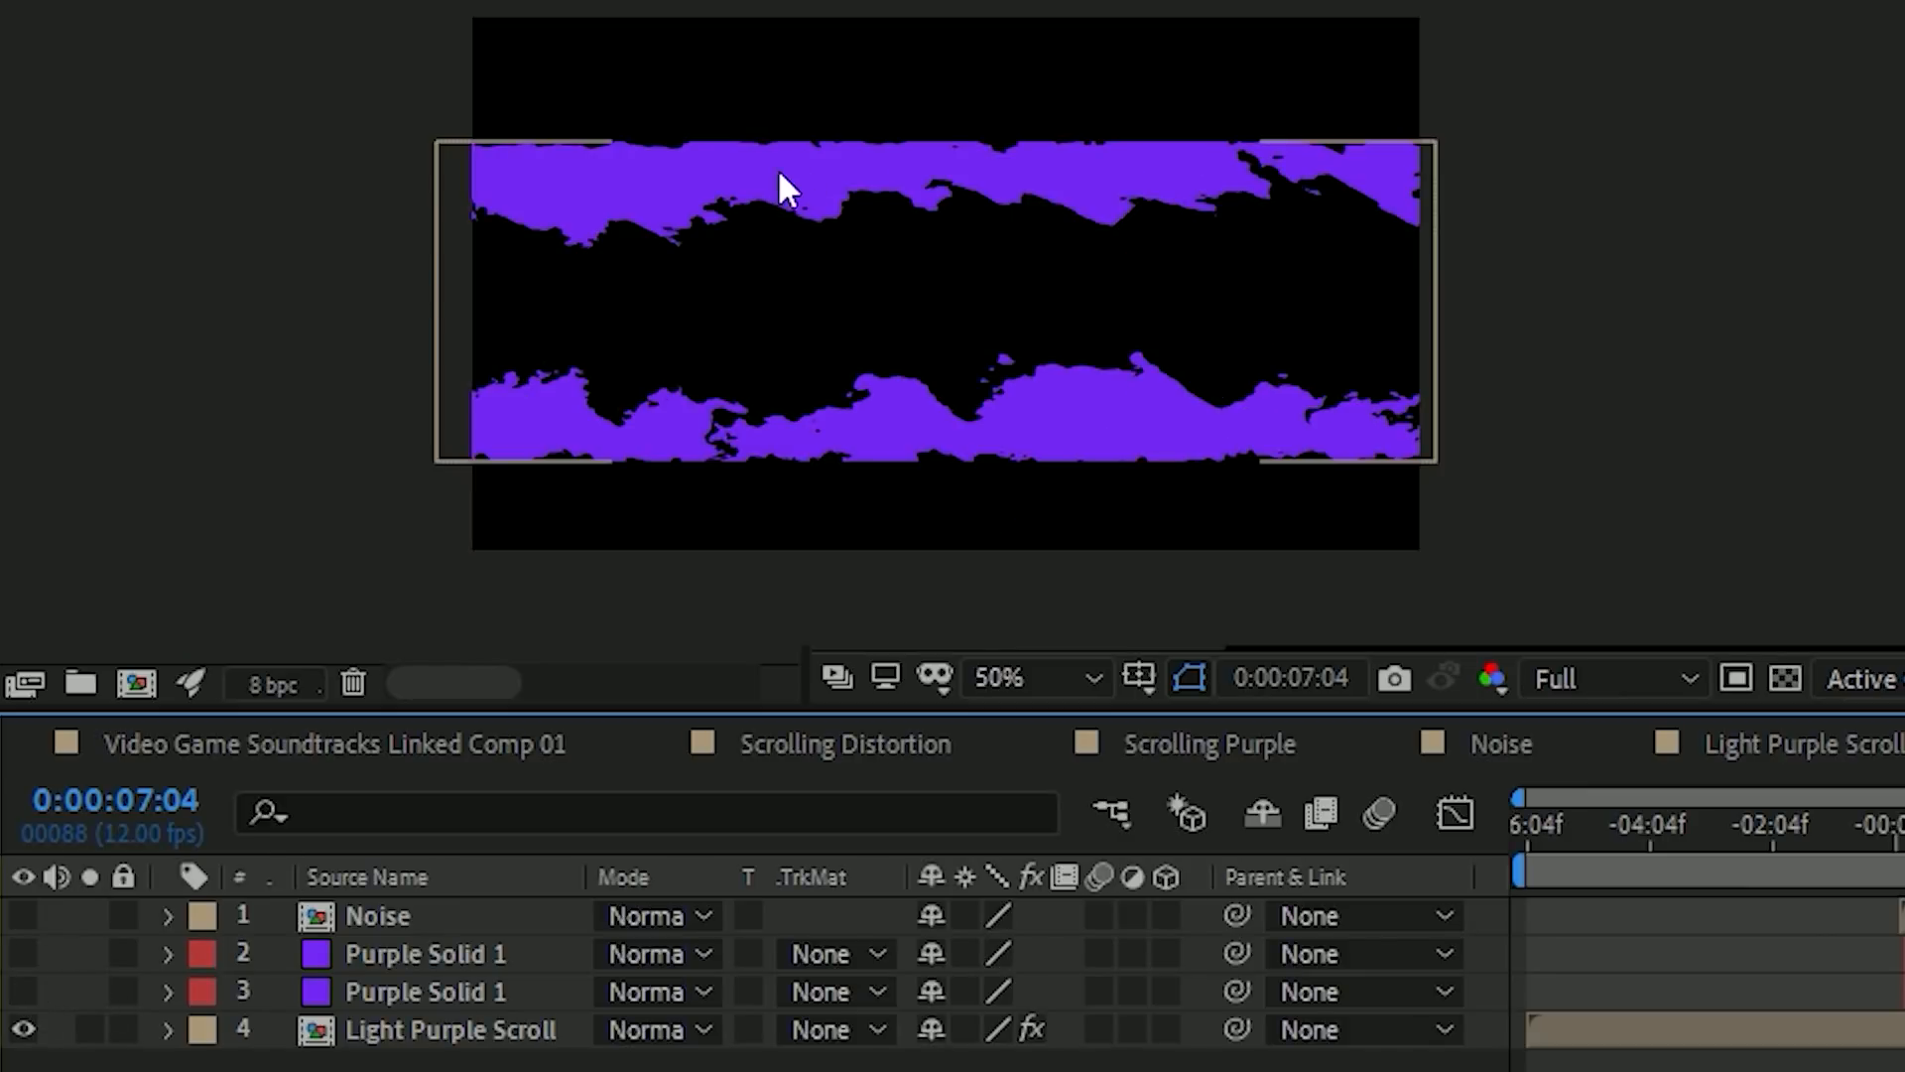
click(908, 144)
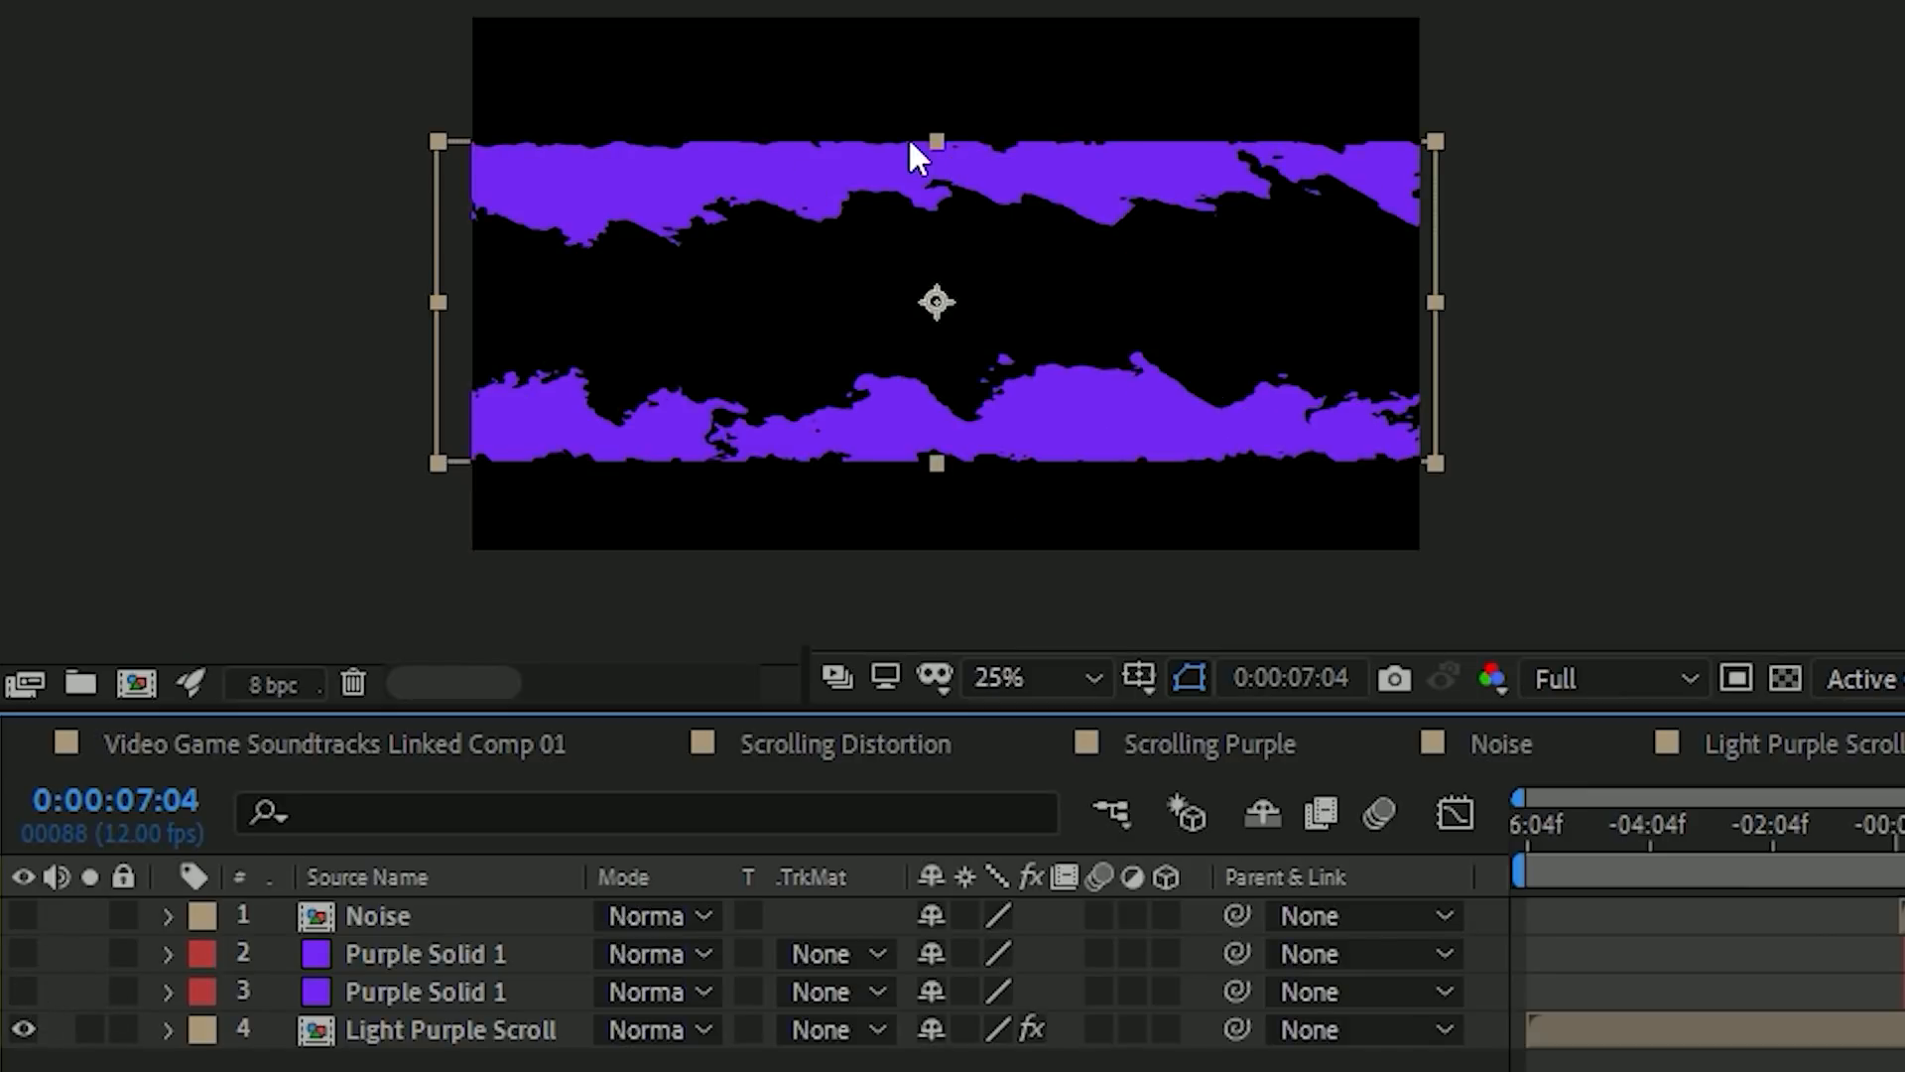
mouse_move(935, 137)
mouse_down()
mouse_move(933, 2)
mouse_move(966, 131)
mouse_up()
click(953, 1062)
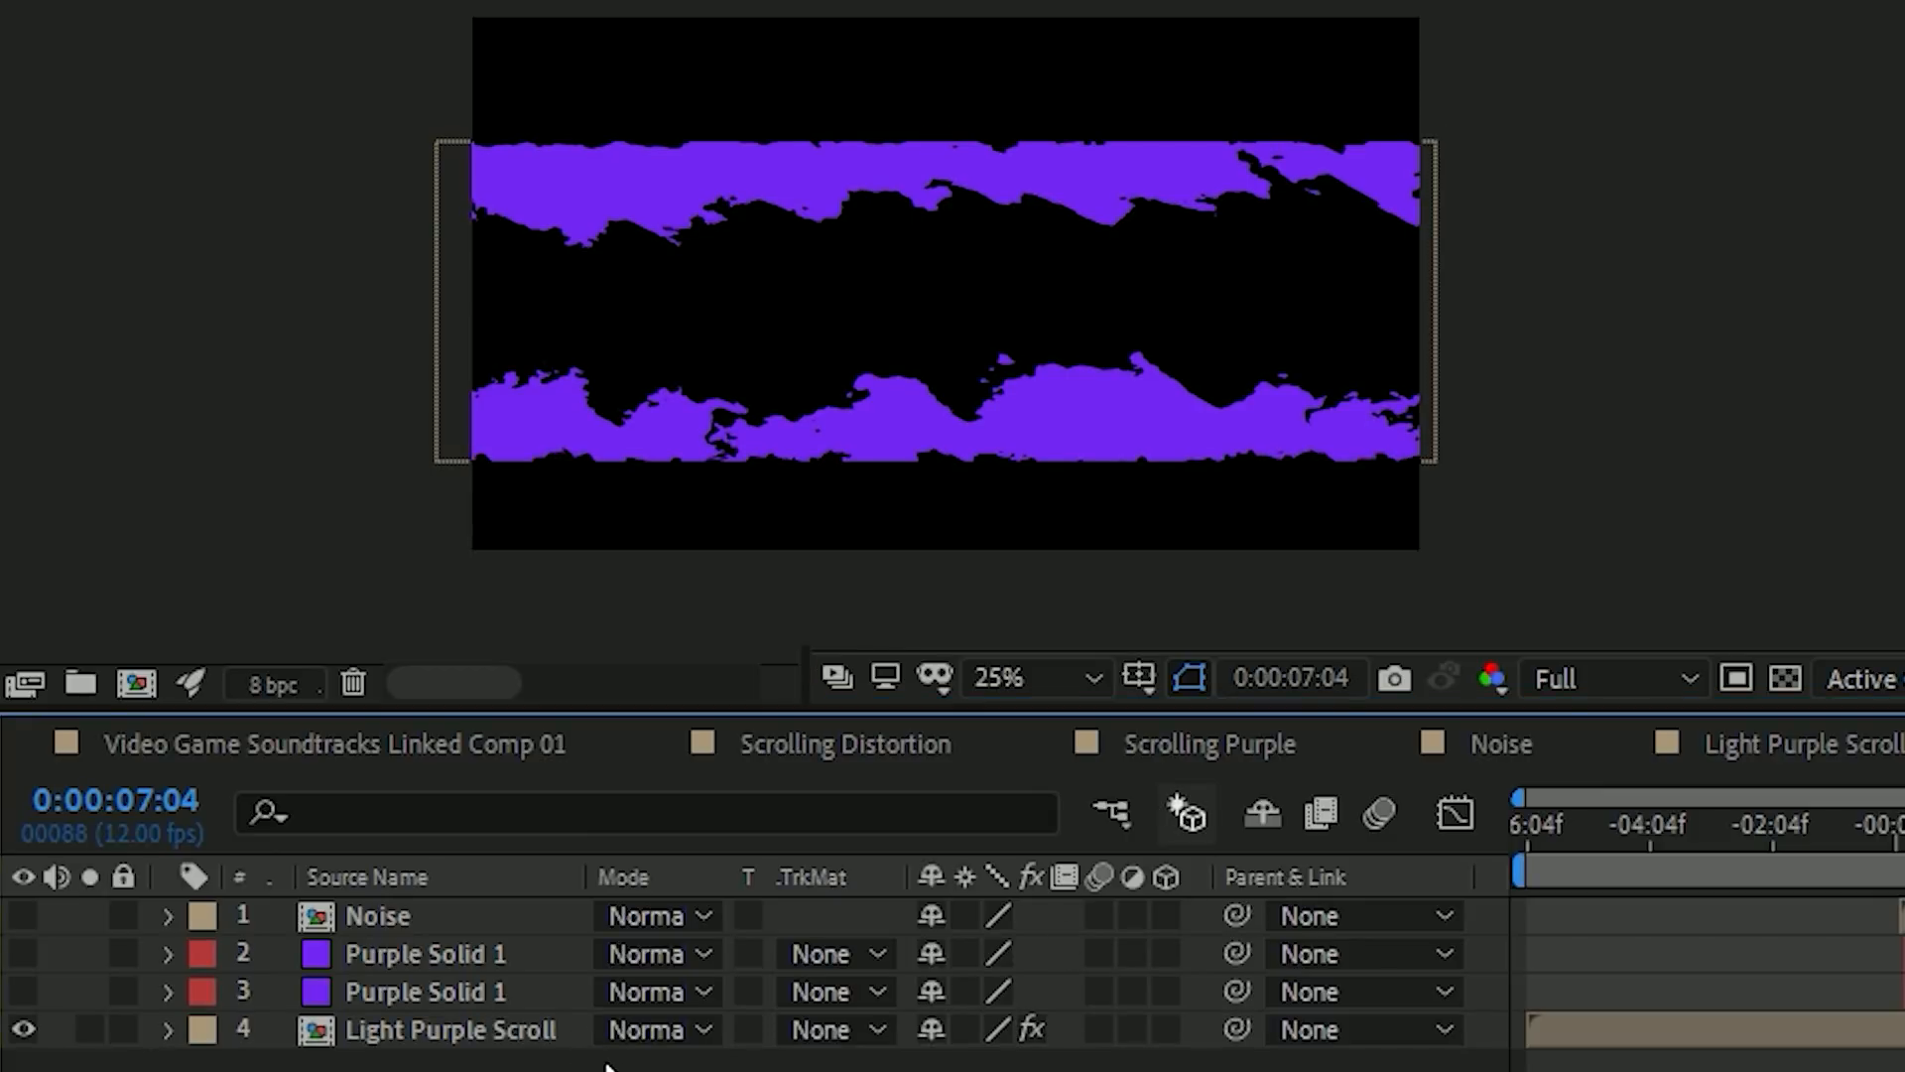
drag(1804, 833, 1859, 834)
Open the Light Purple Scroll composition and hide its upper Light Purple Pan layer, leaving only the lower one visible.
double_click(514, 1050)
key(ctrl+z)
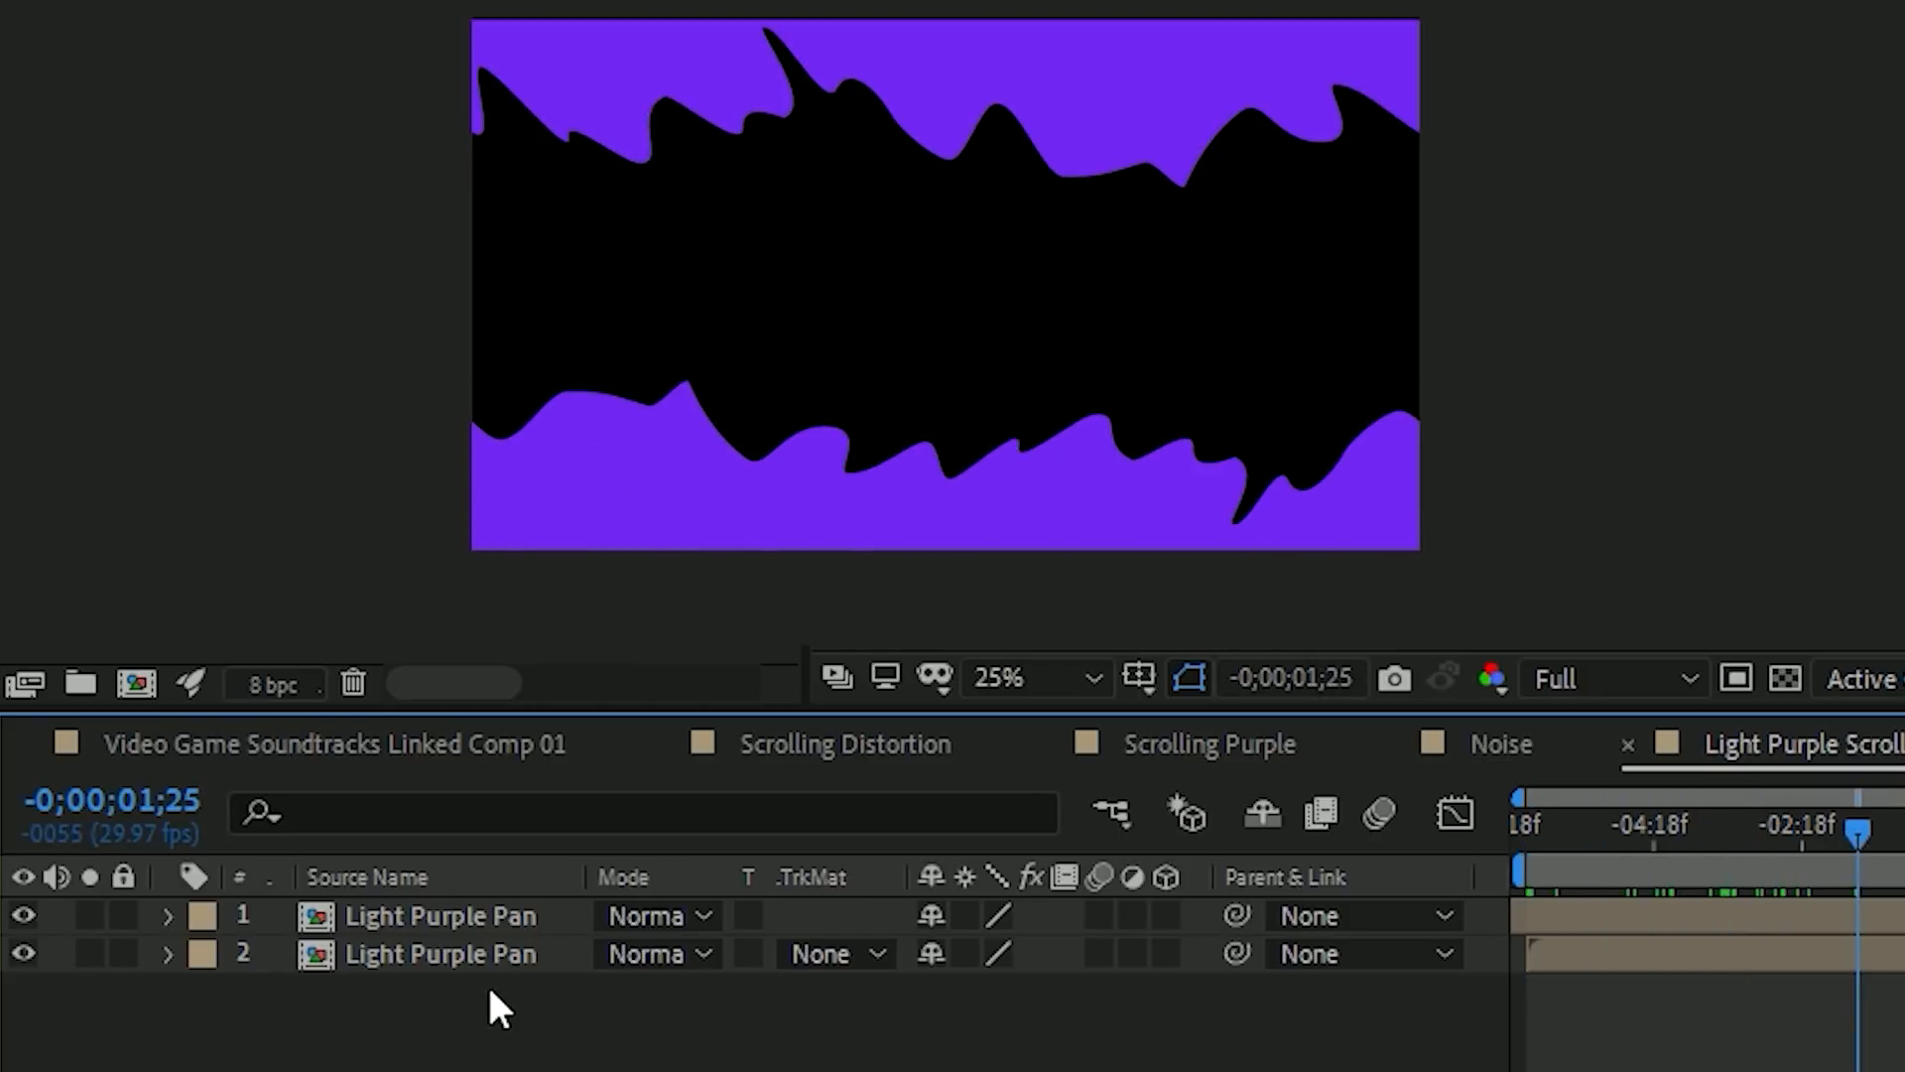
click(21, 953)
click(24, 915)
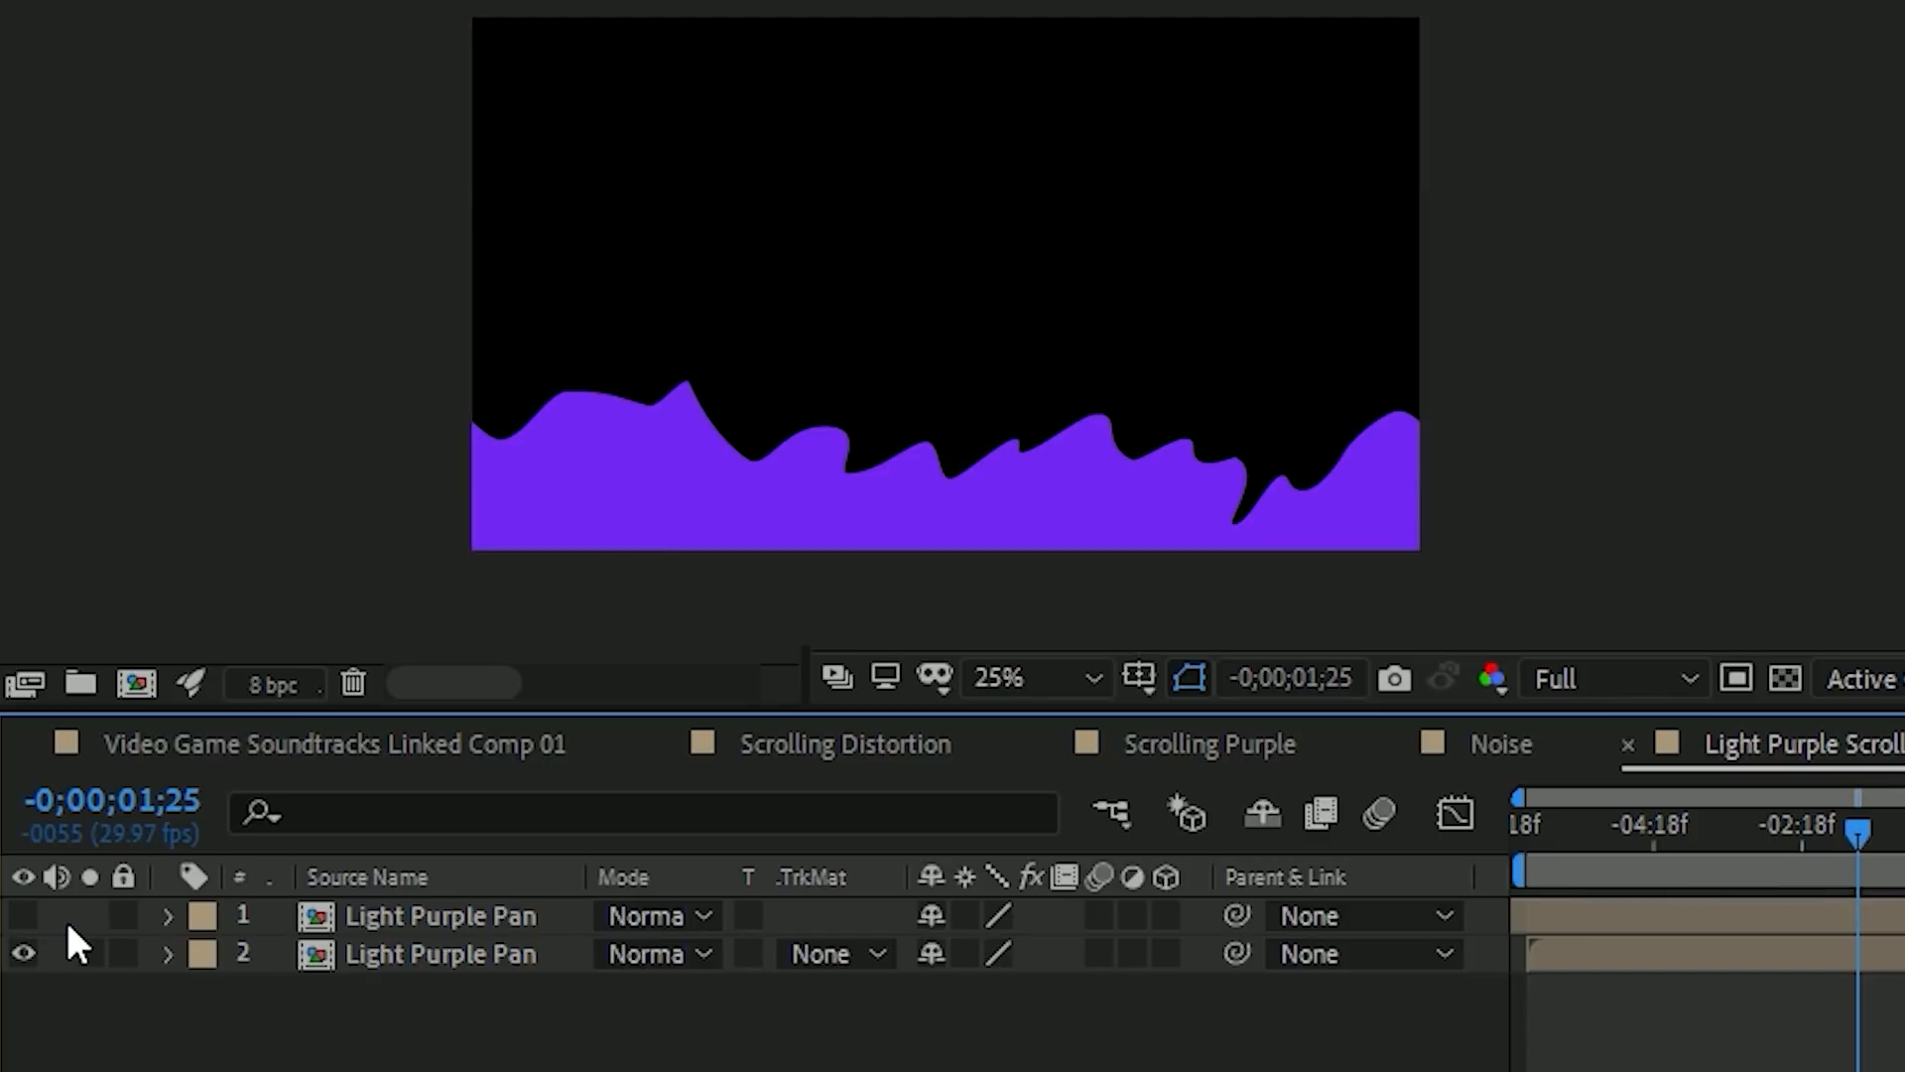
click(26, 915)
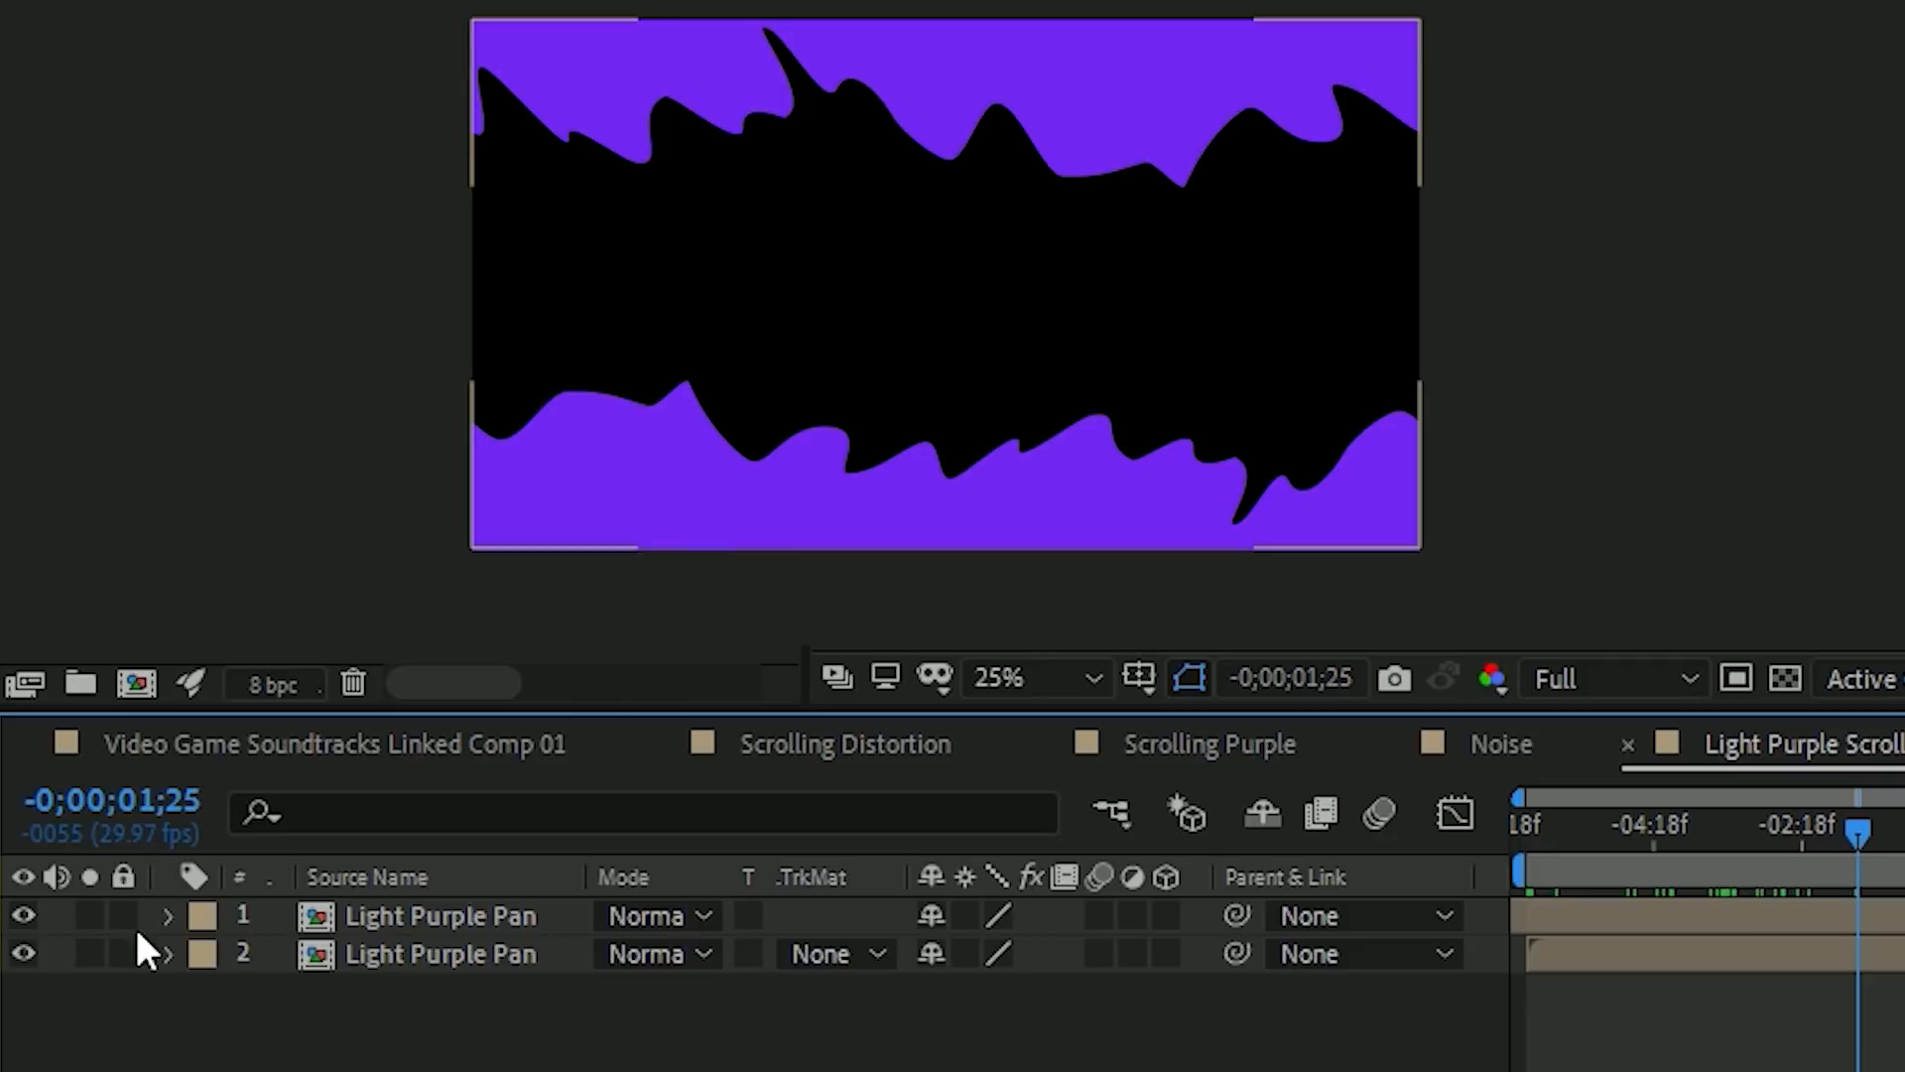
click(20, 913)
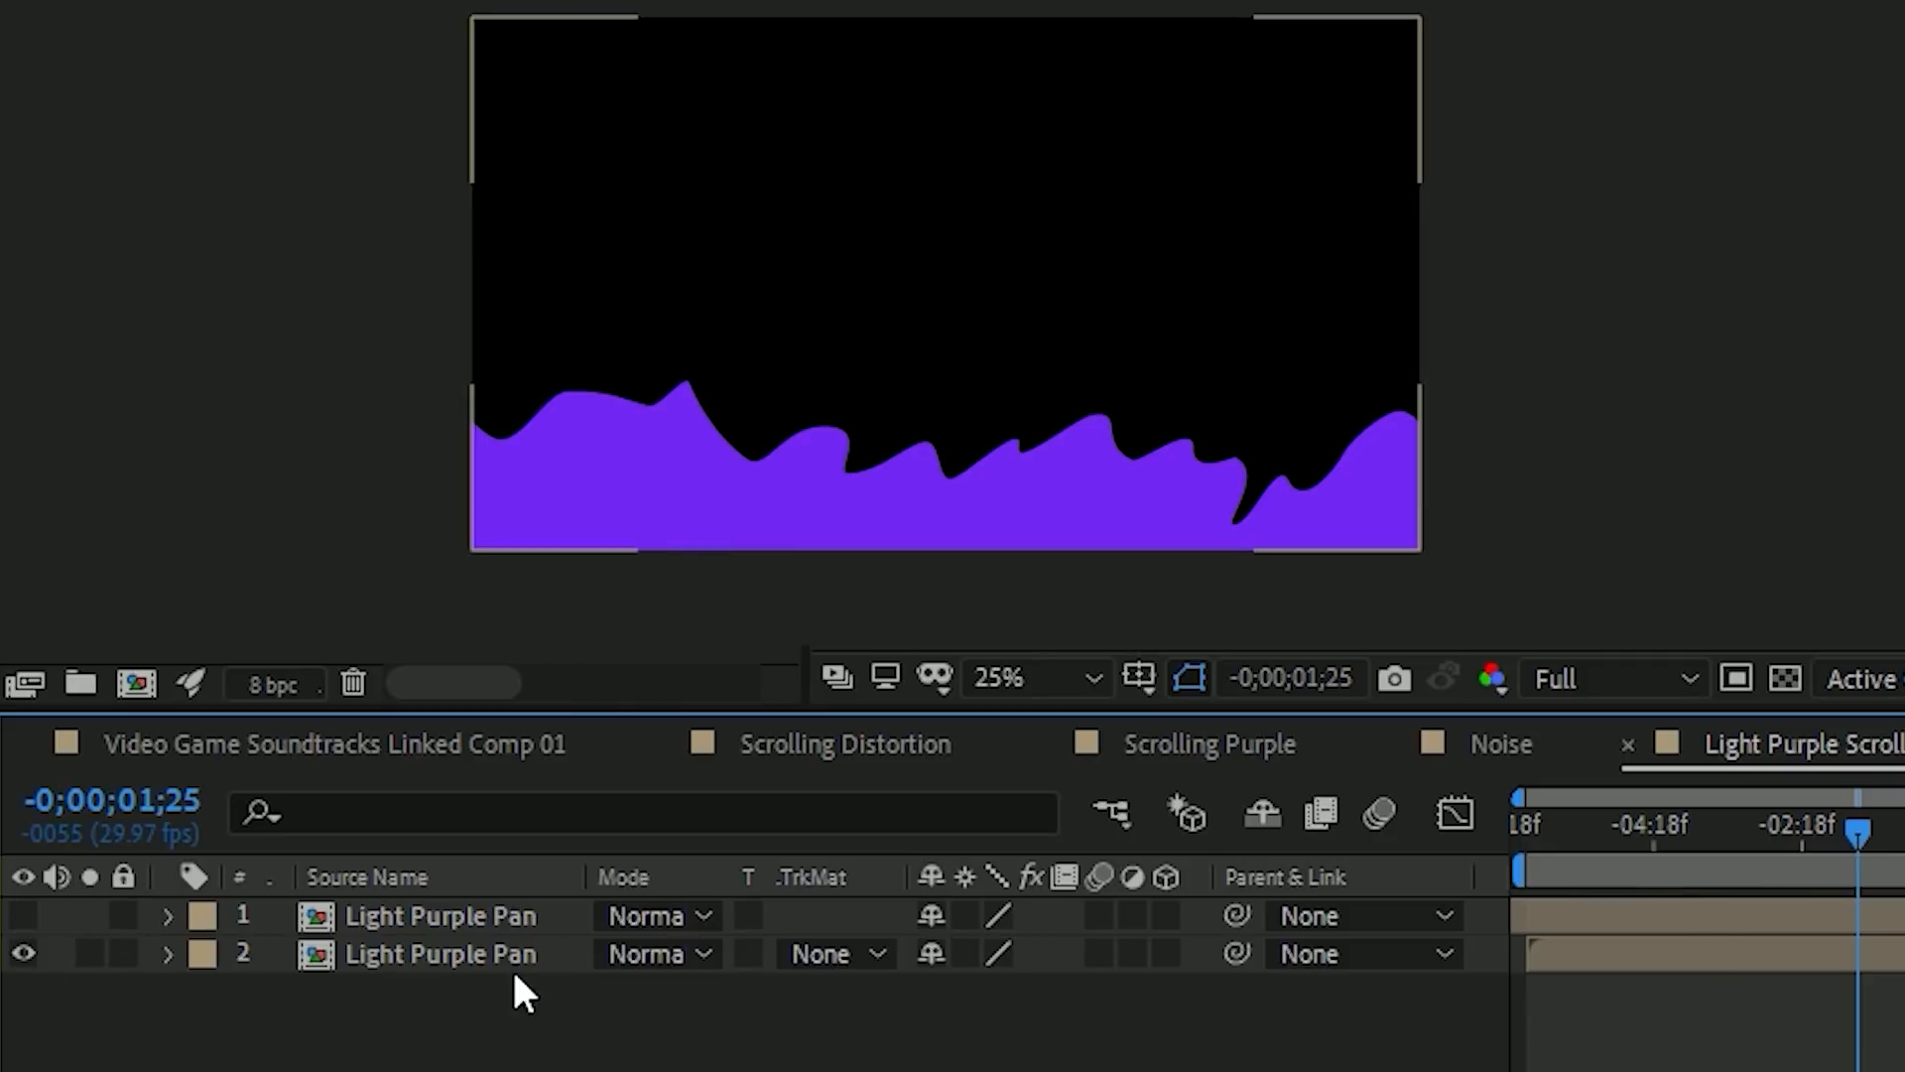
Open the lower Light Purple Pan composition, select Color Matte 2 and scrub its scrolling motion back to -0;00;06;09.
double_click(496, 939)
drag(1623, 829, 1730, 843)
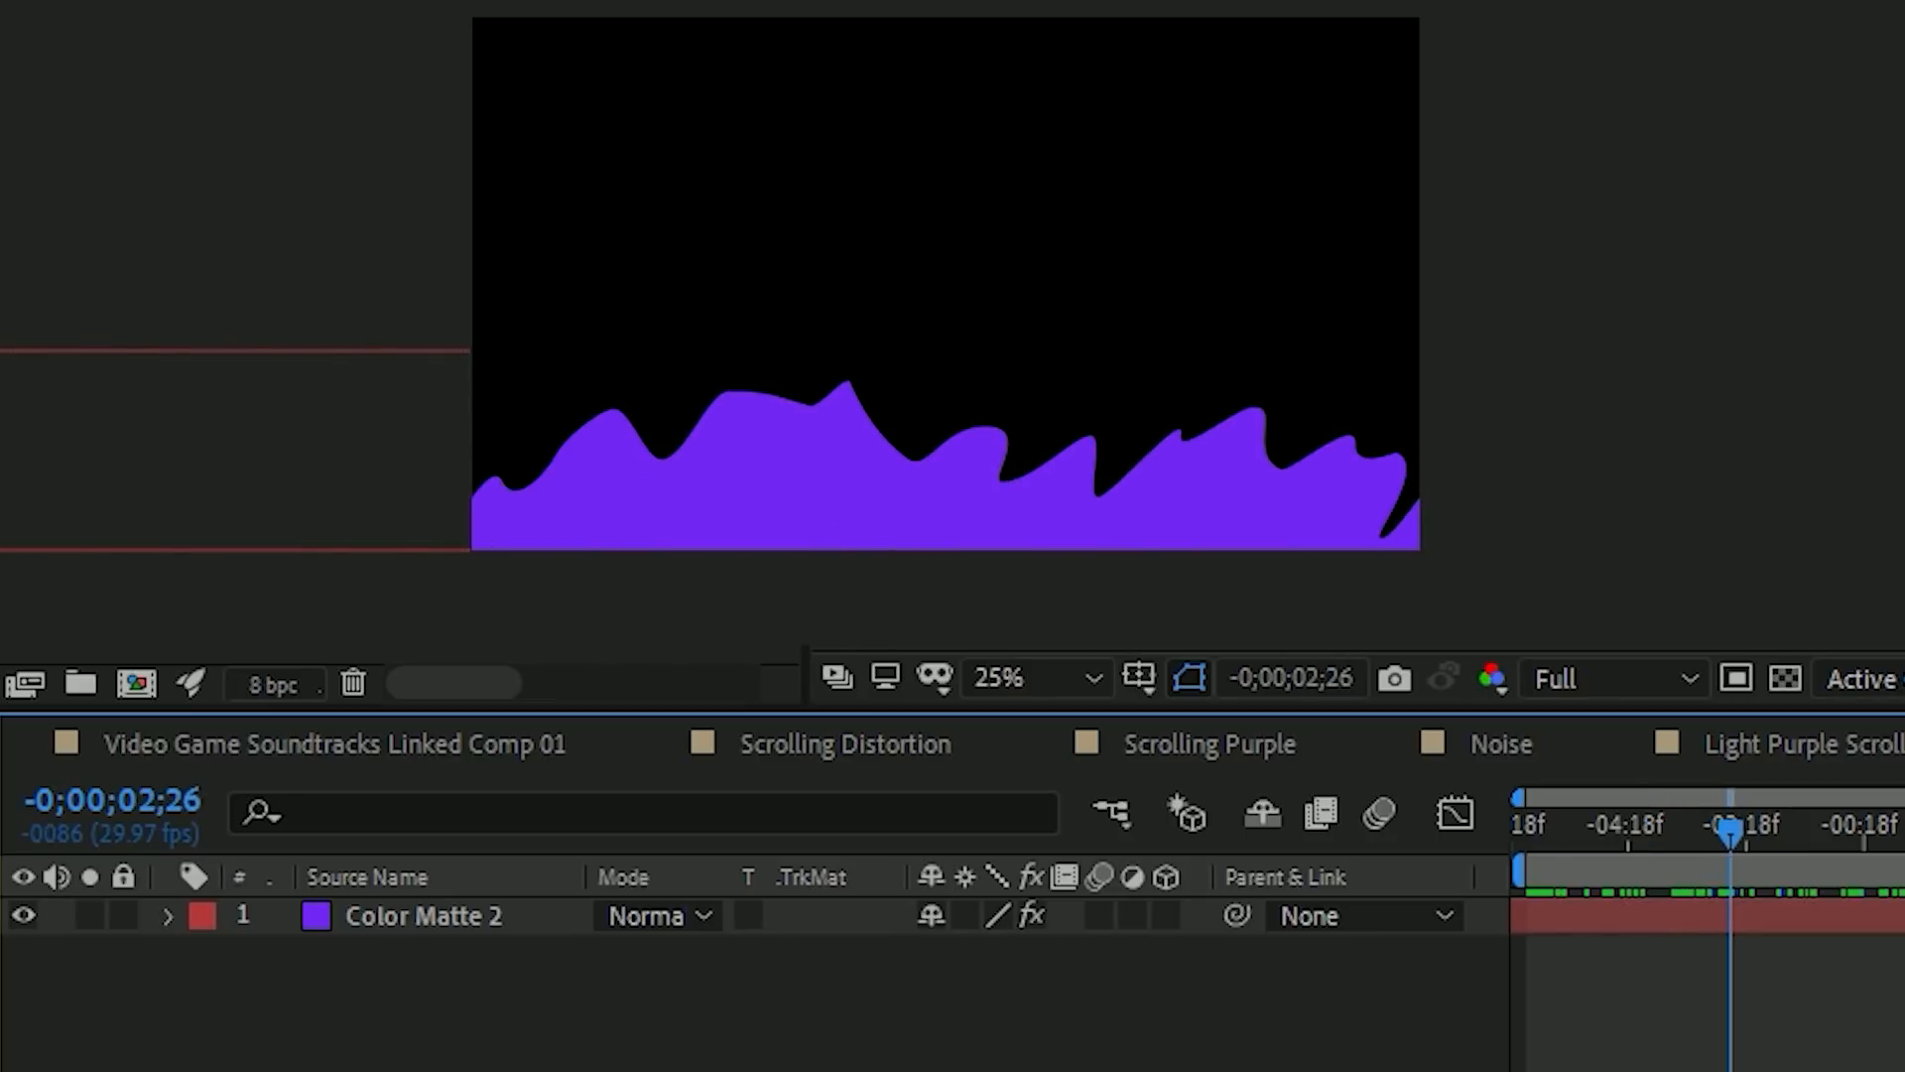
key(F3)
click(393, 915)
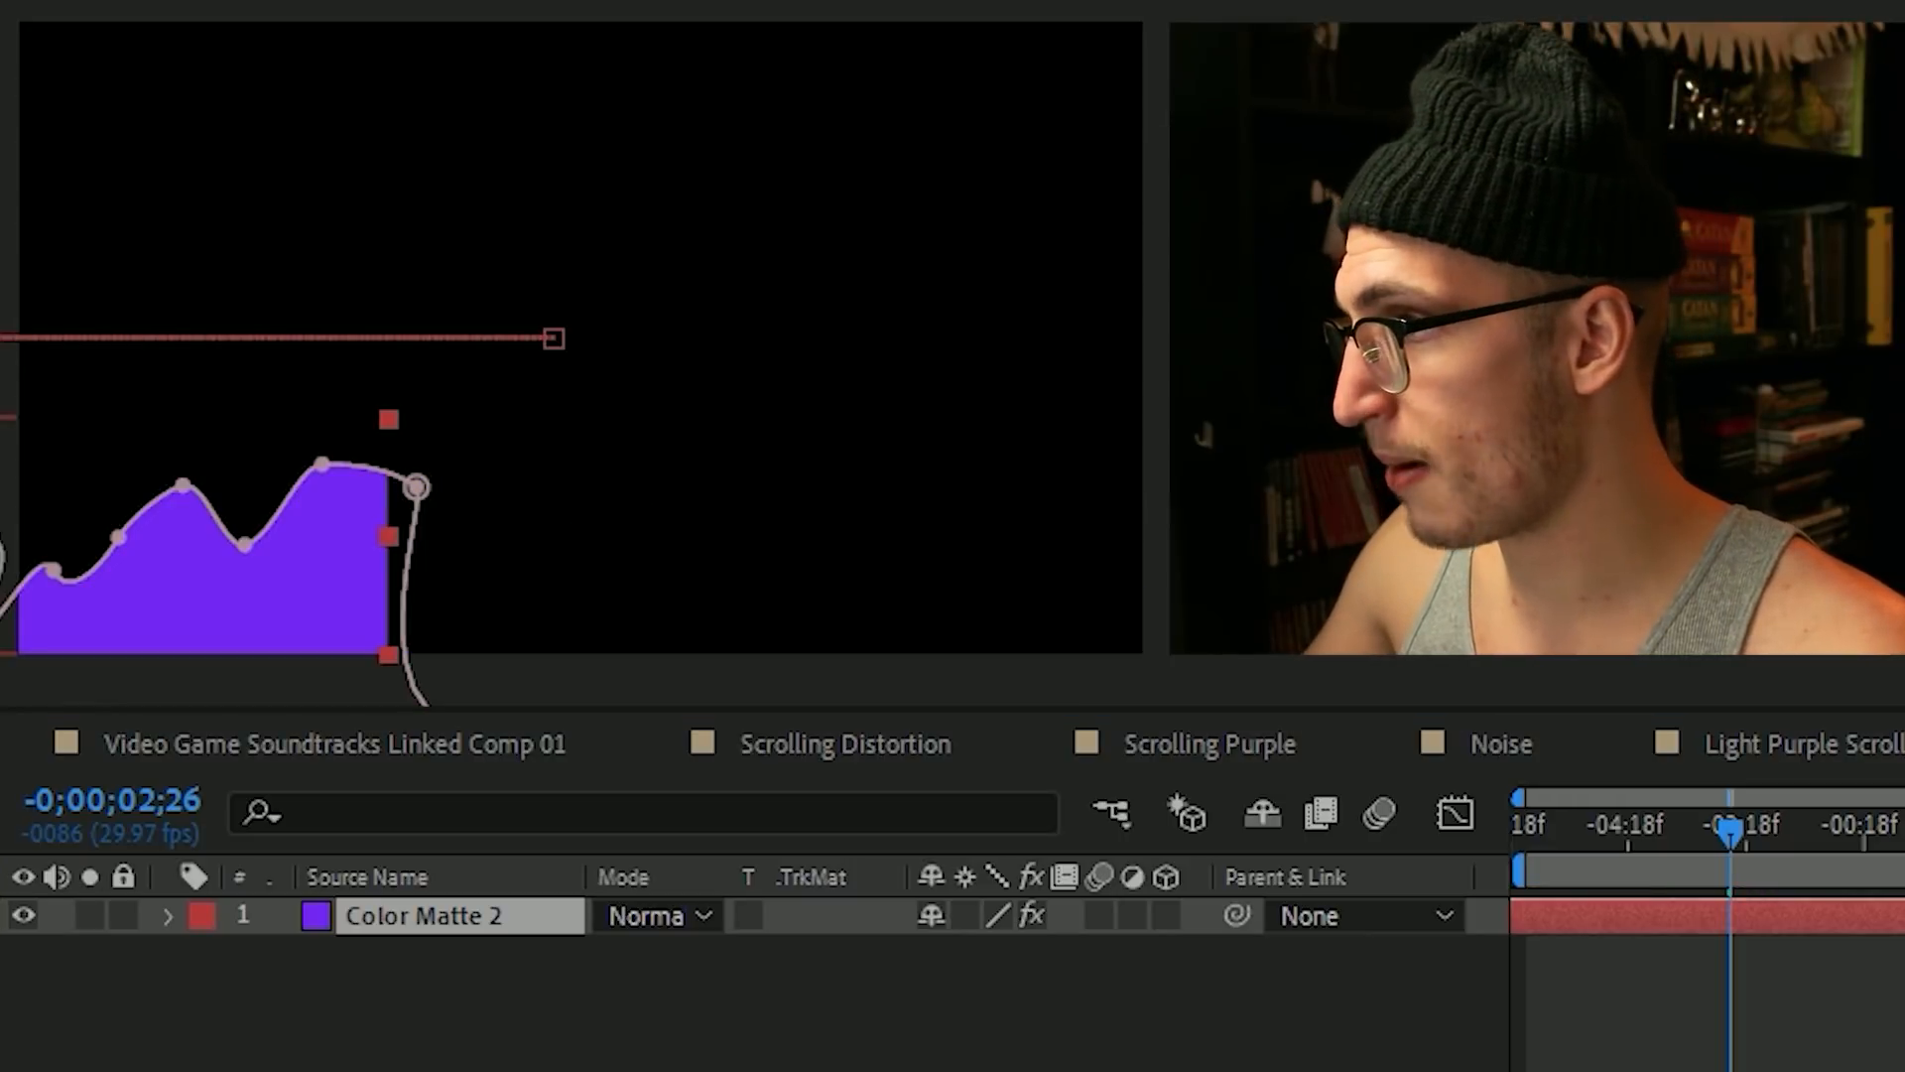
click(1643, 825)
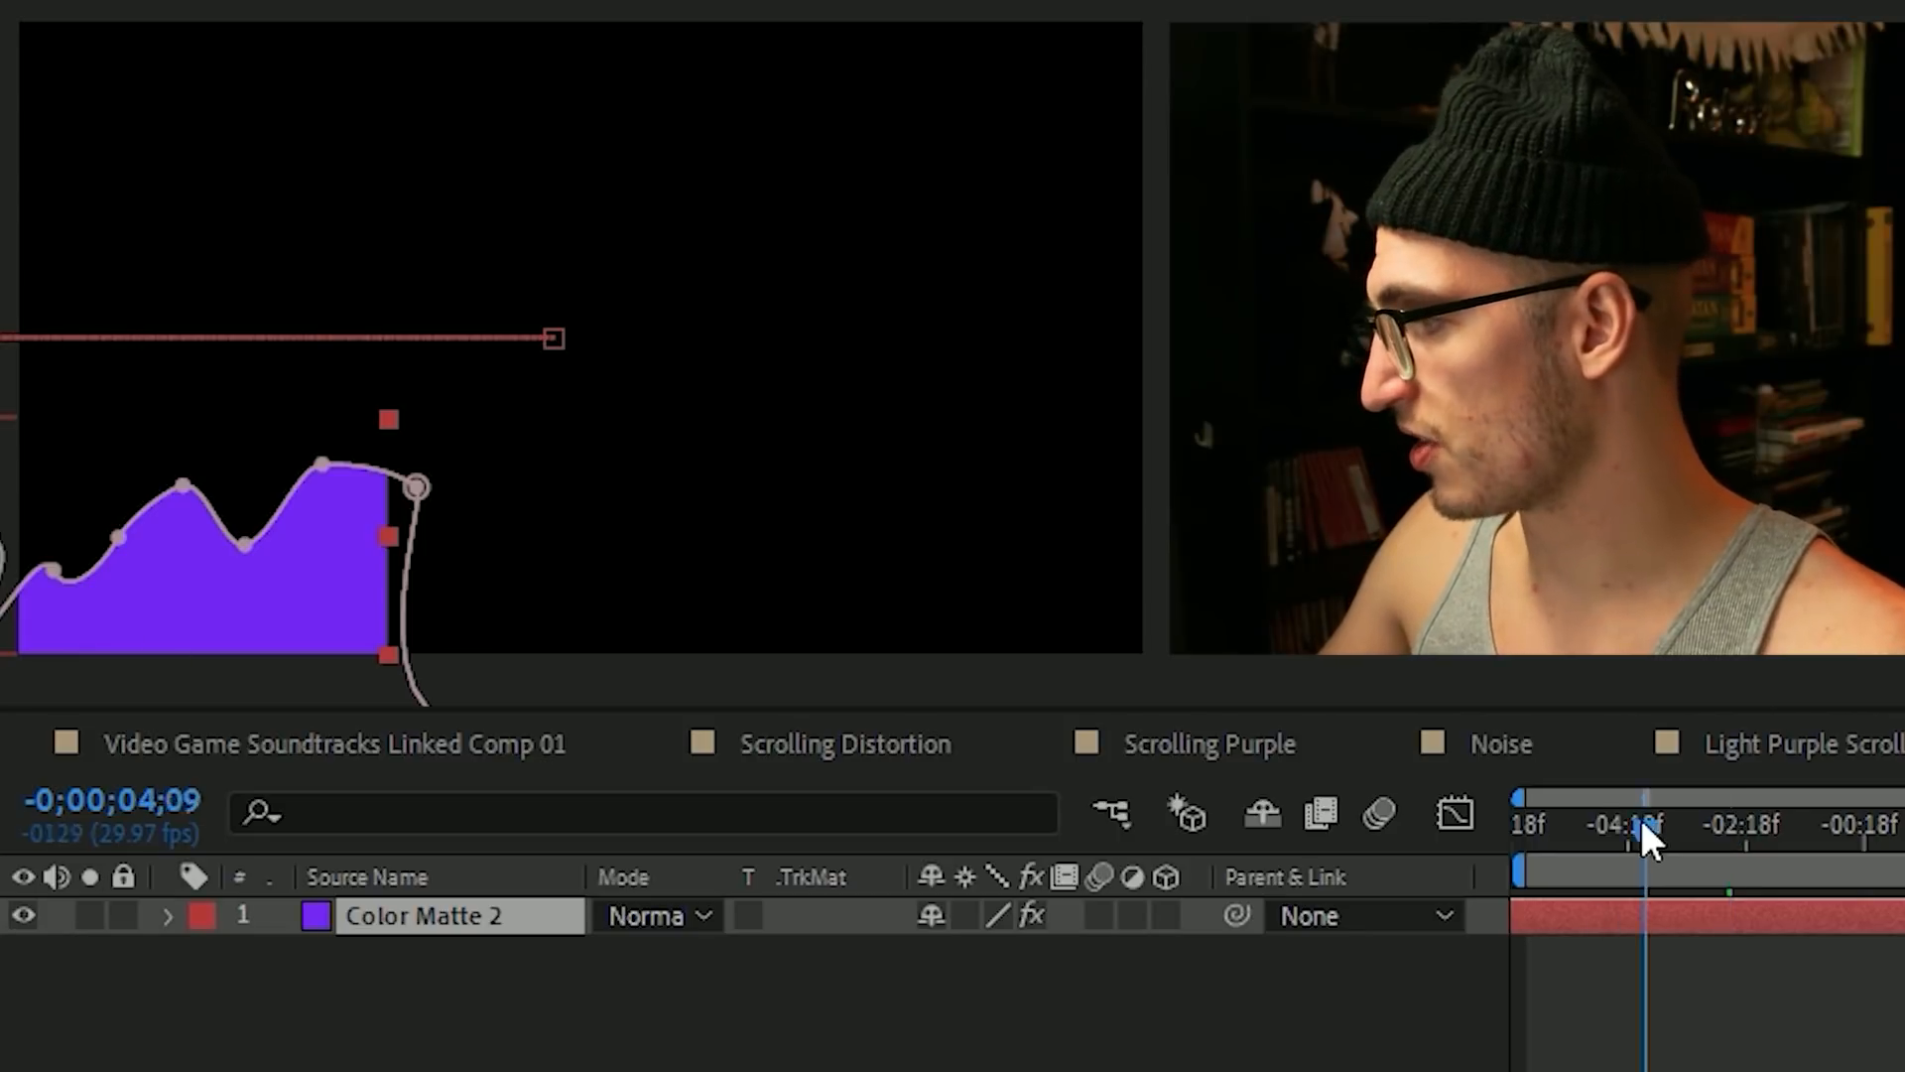
drag(1641, 818, 1471, 809)
Expand Mask 1 of Color Matte 2 to examine its Mask Path and keyframes.
click(168, 915)
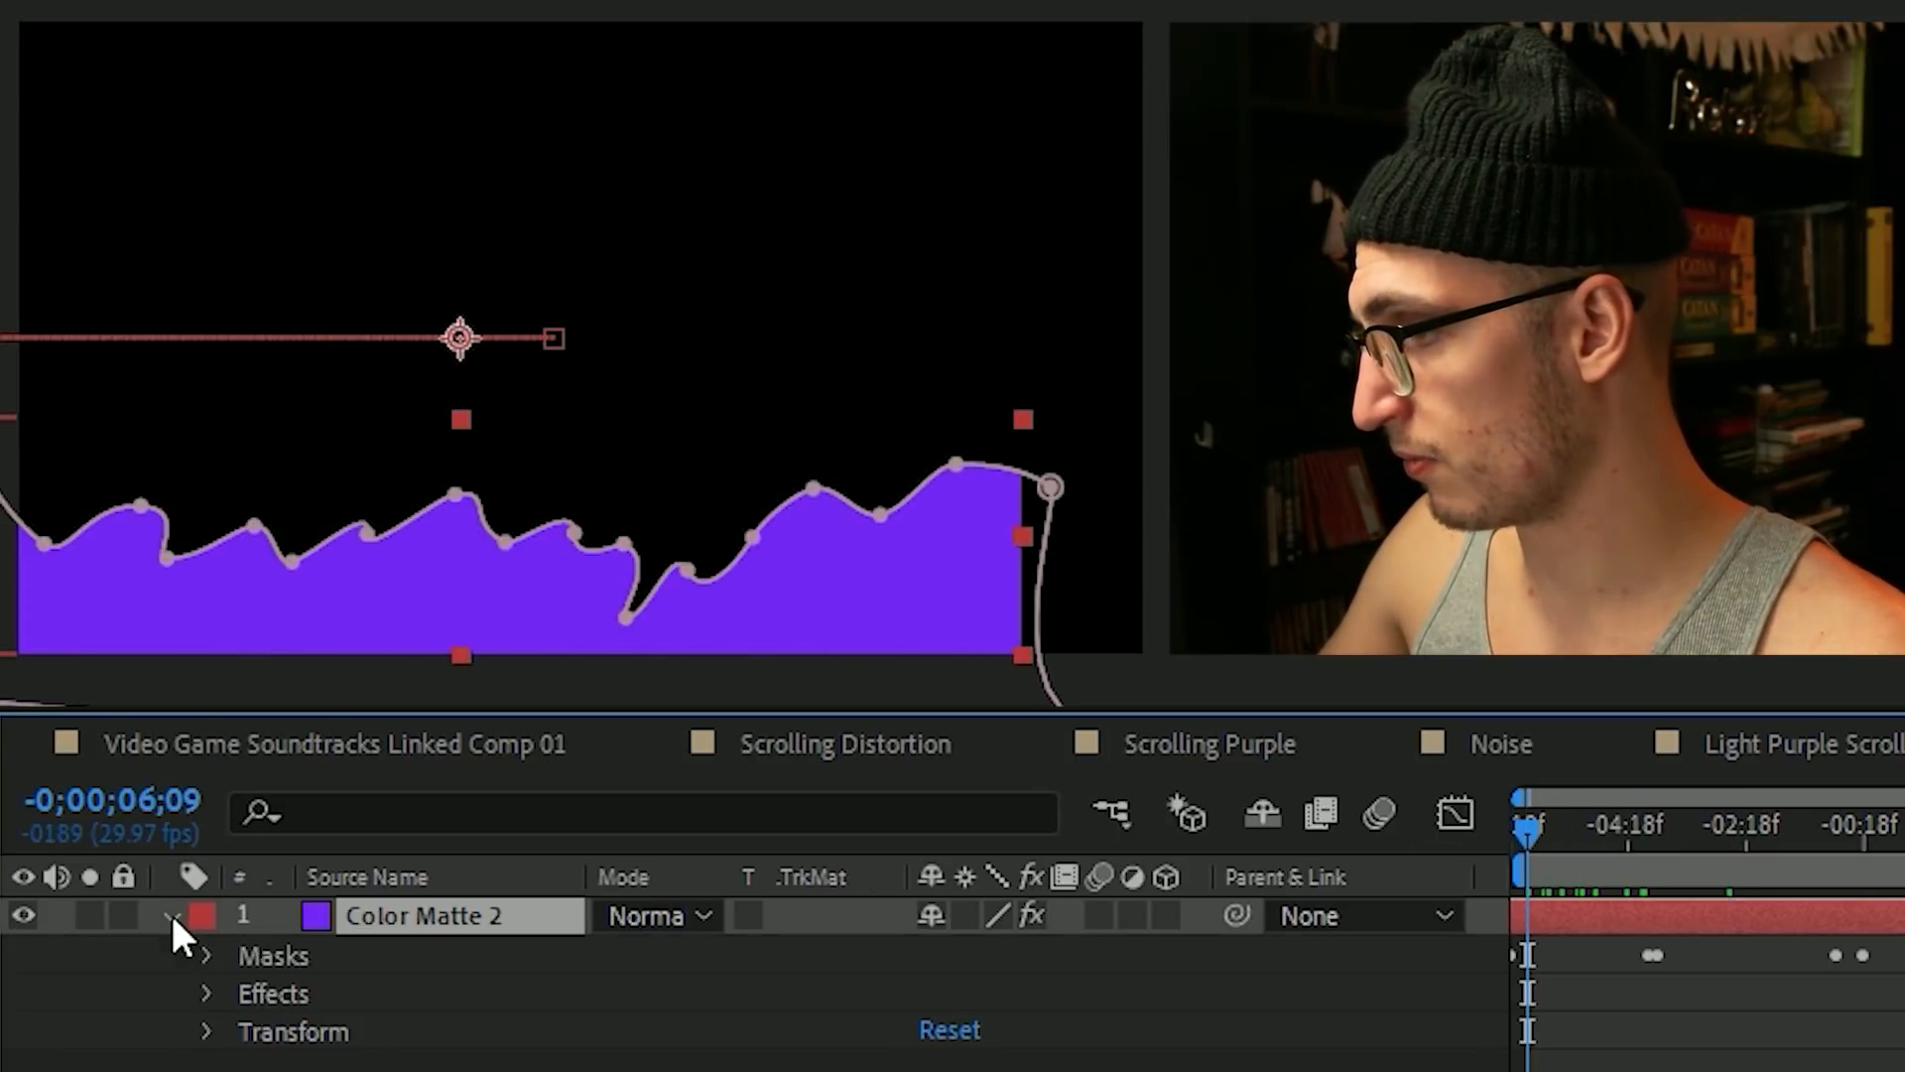
click(266, 959)
click(209, 956)
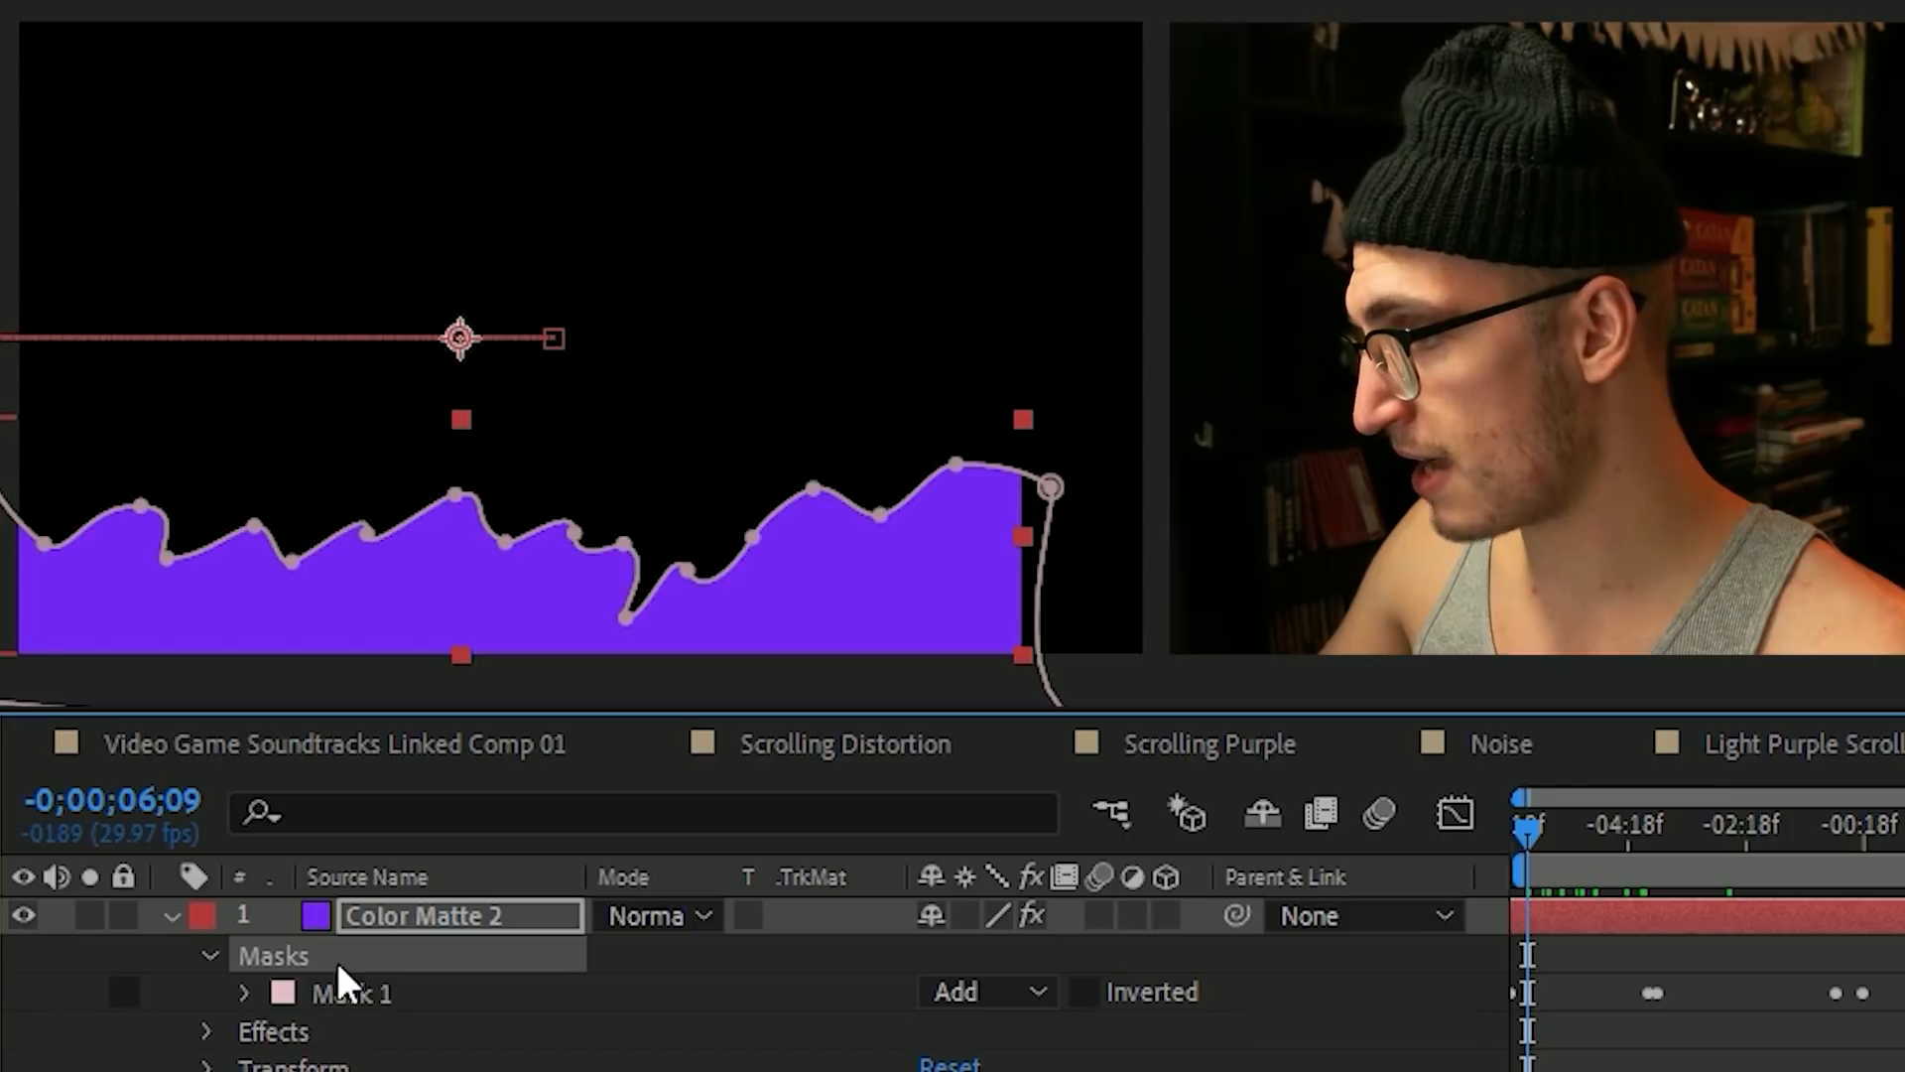
click(126, 998)
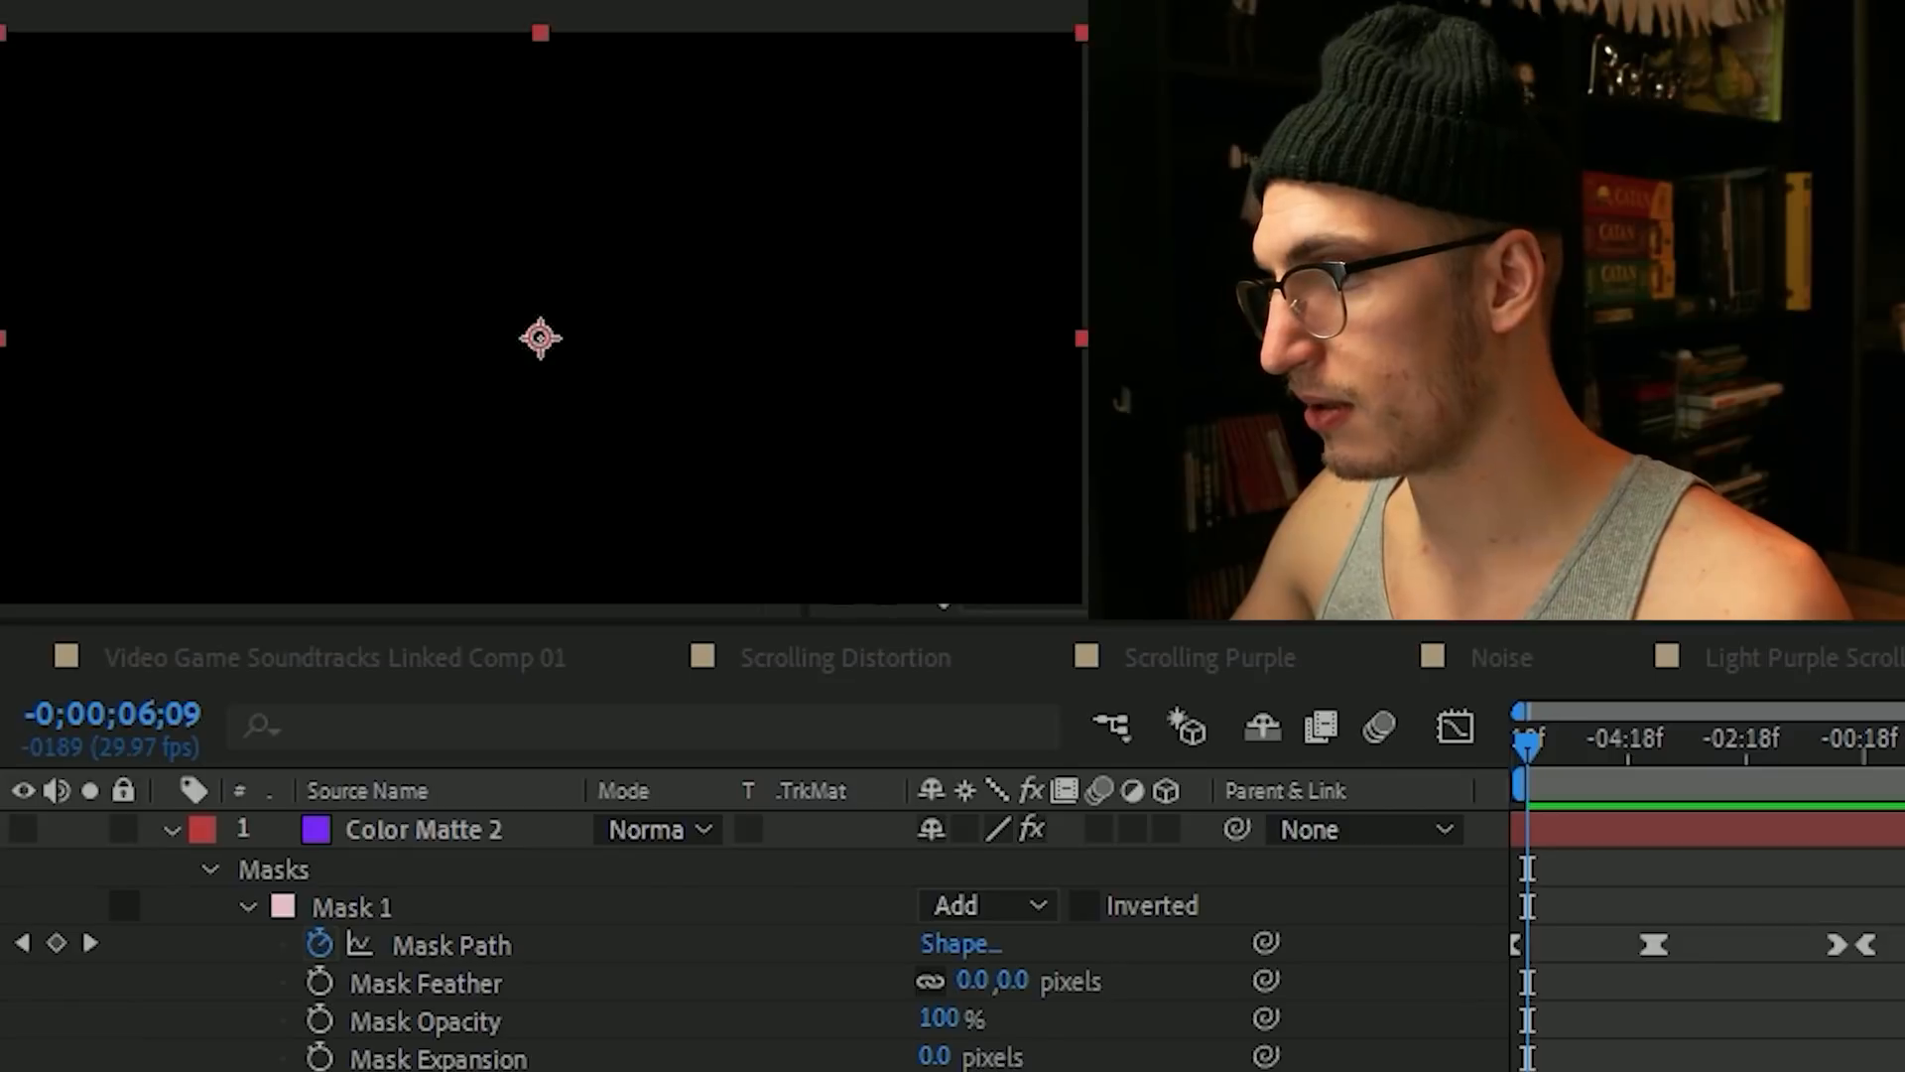
Create a full-frame red solid, try an elliptical mask on it, and delete the solid.
key(ctrl+y)
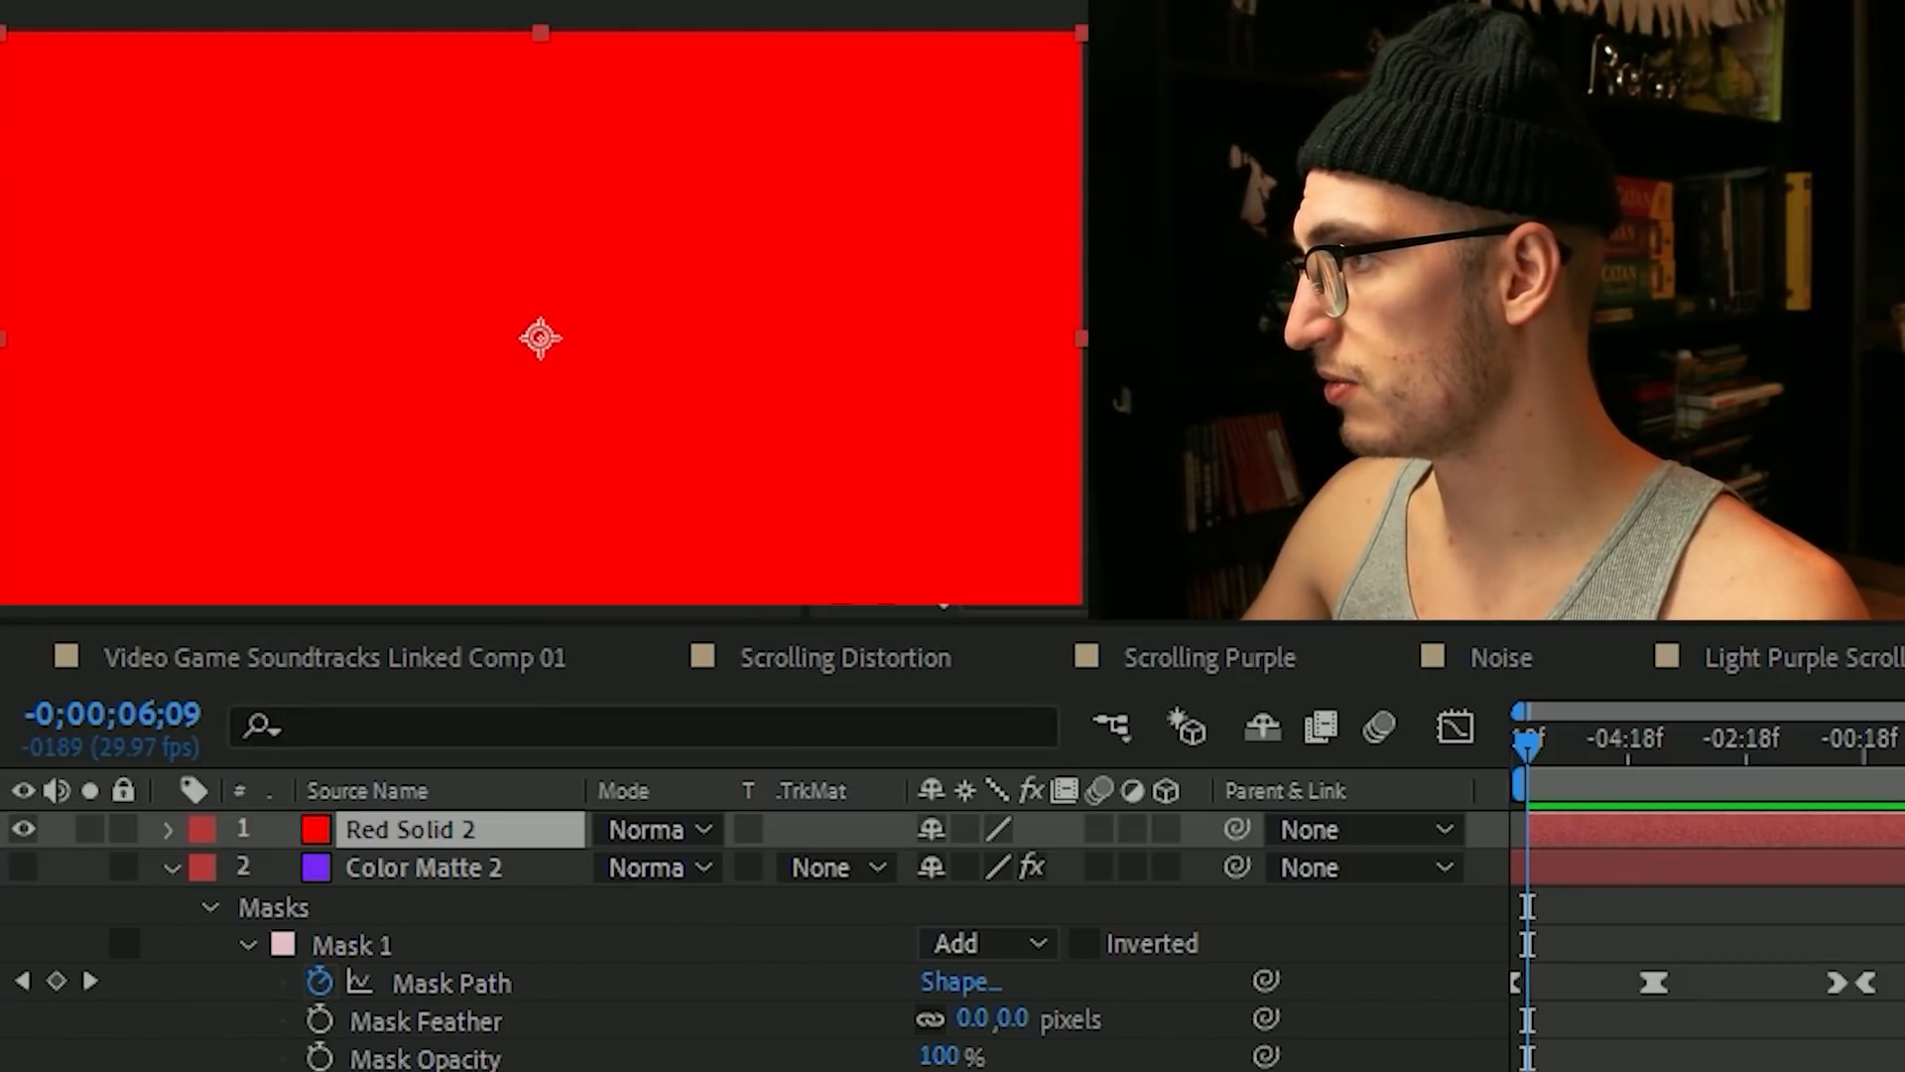
drag(241, 125, 838, 540)
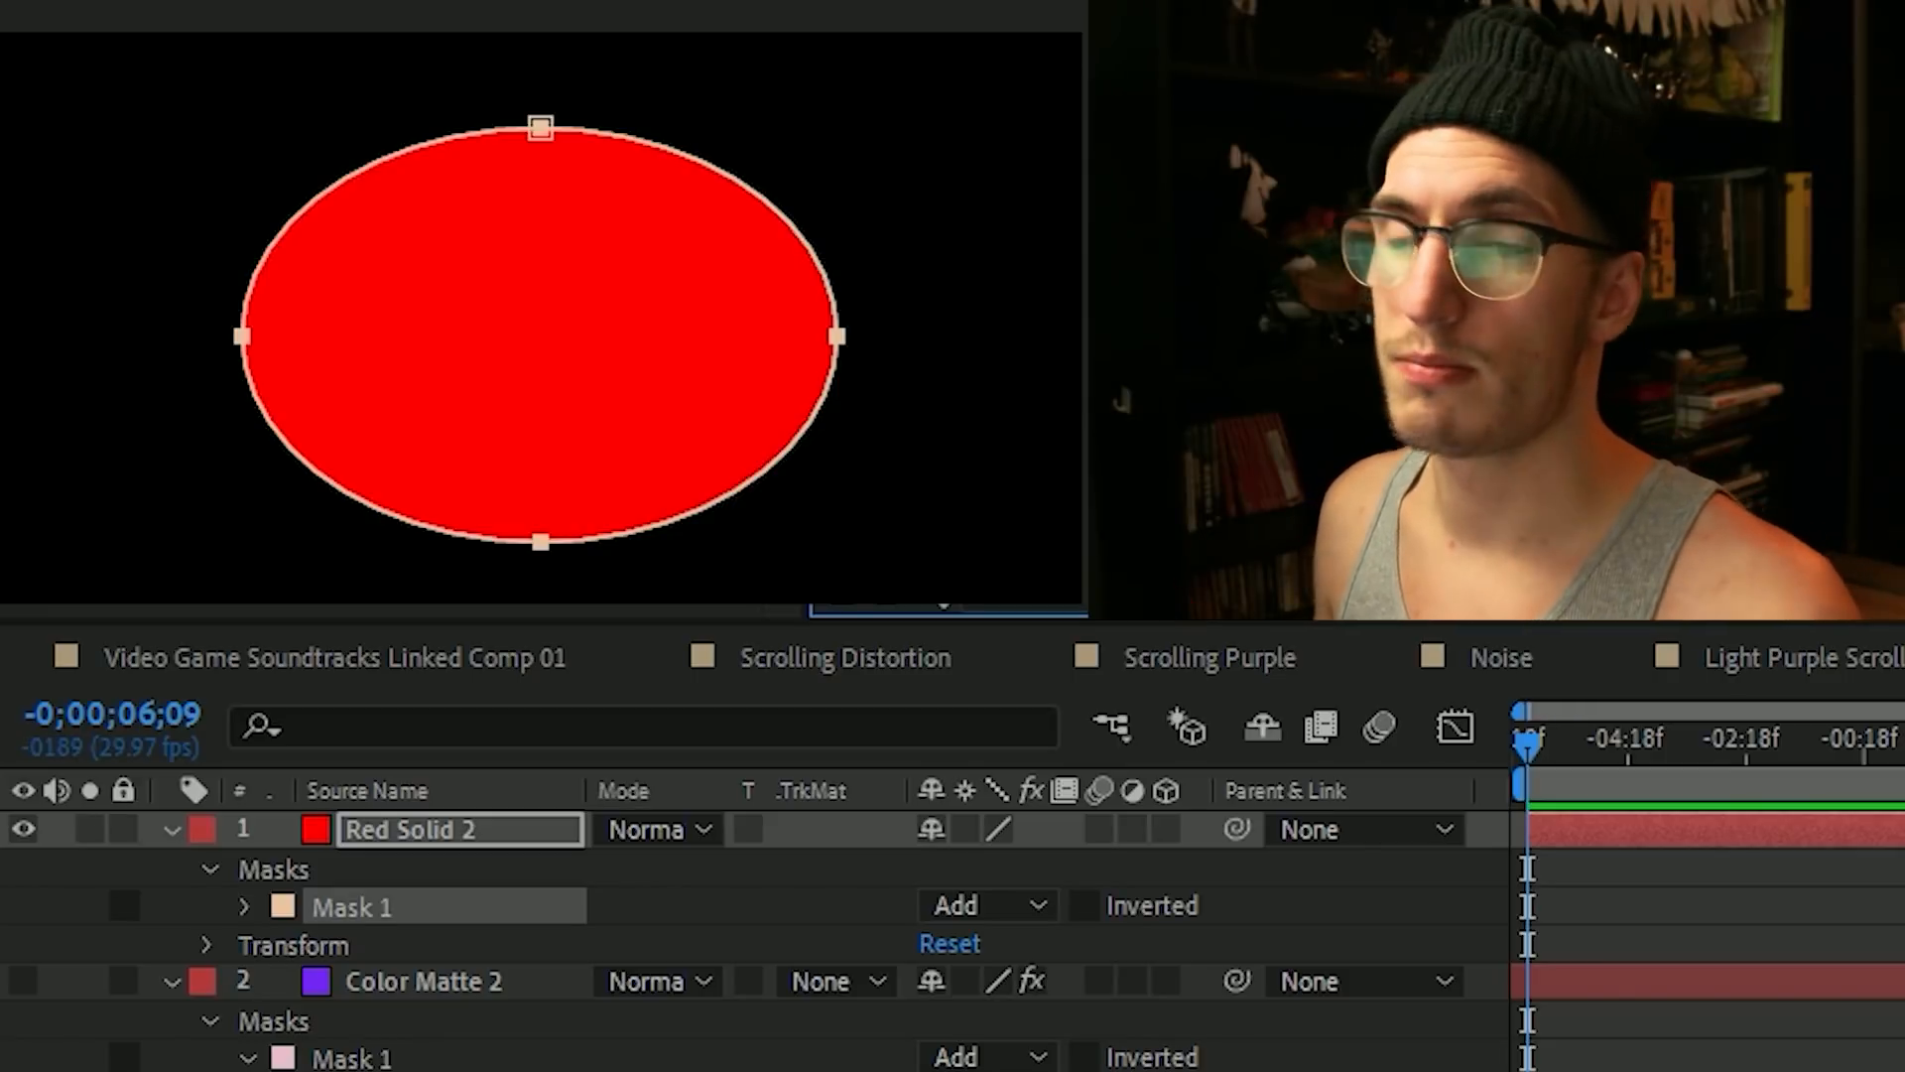
key(Delete)
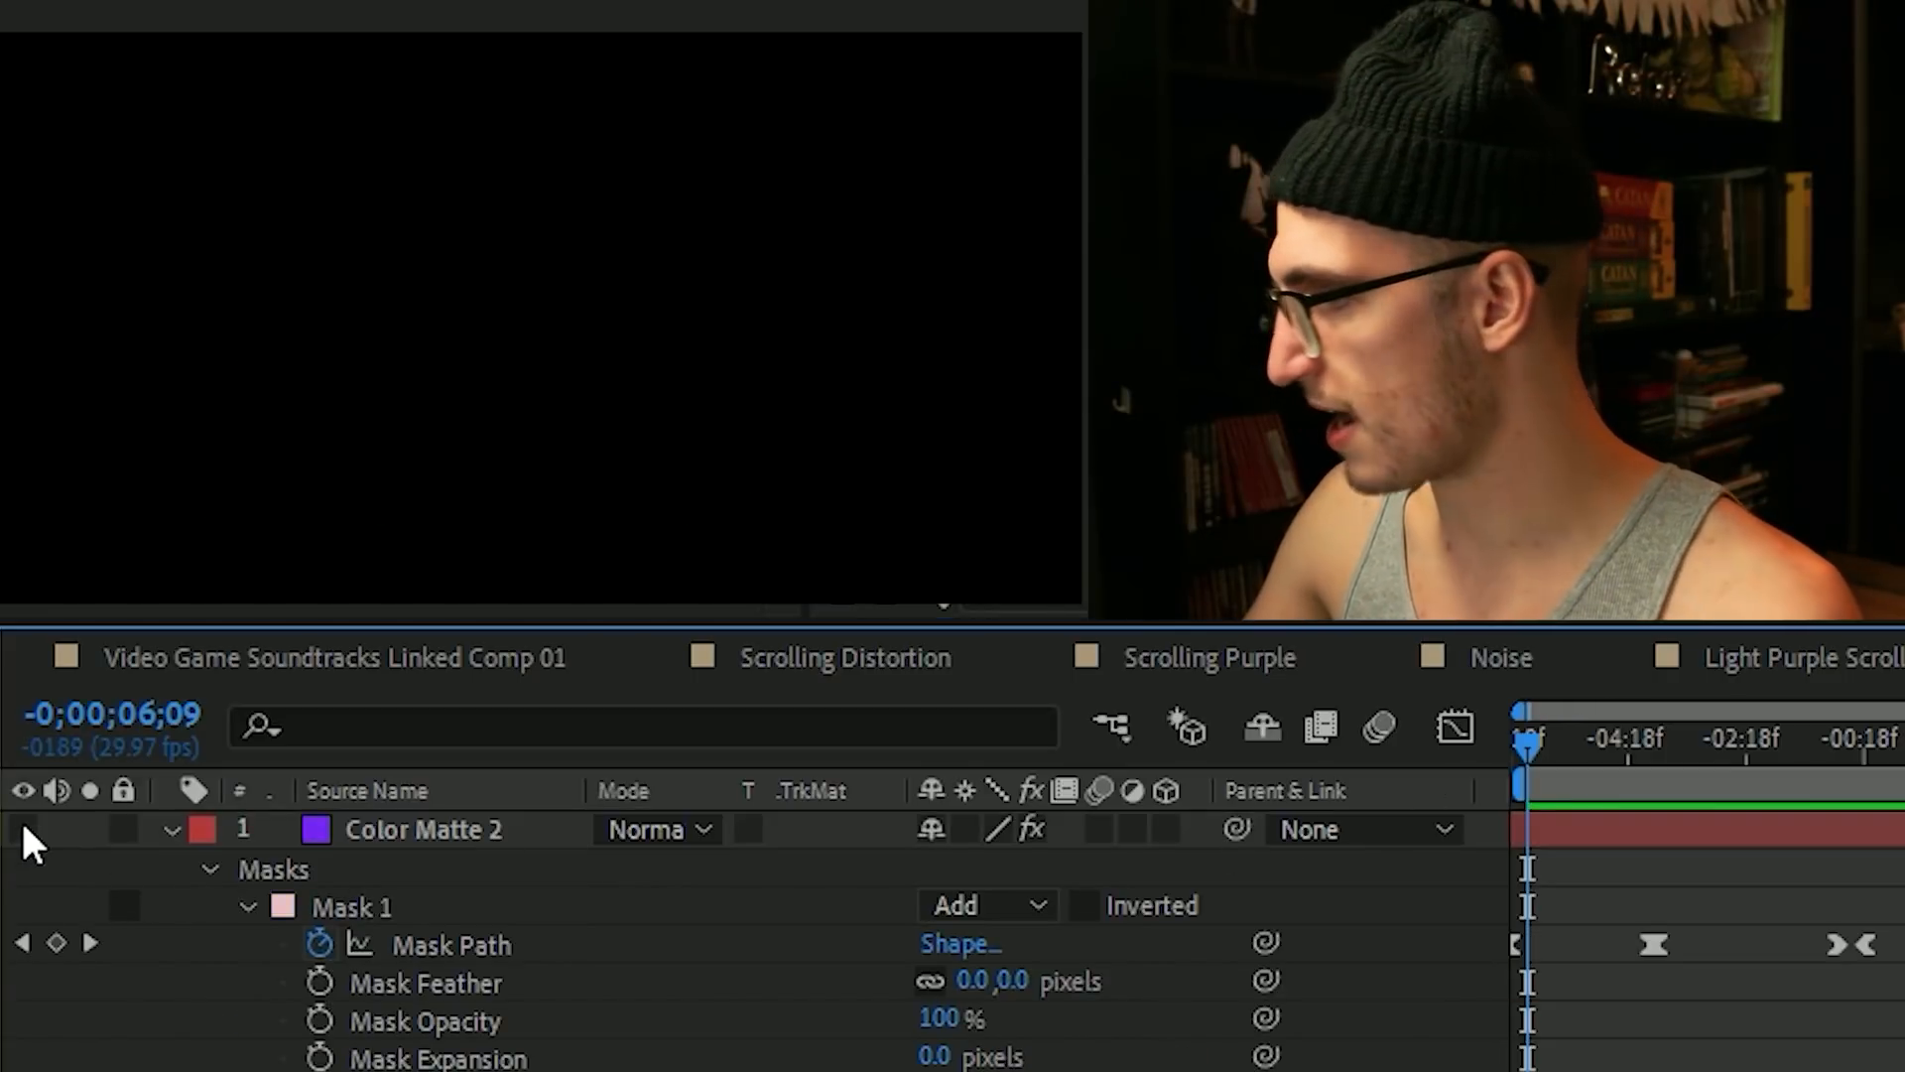
Duplicate the Color Matte 2 layer and delete Mask 1 from the upper copy.
drag(1621, 791, 1463, 791)
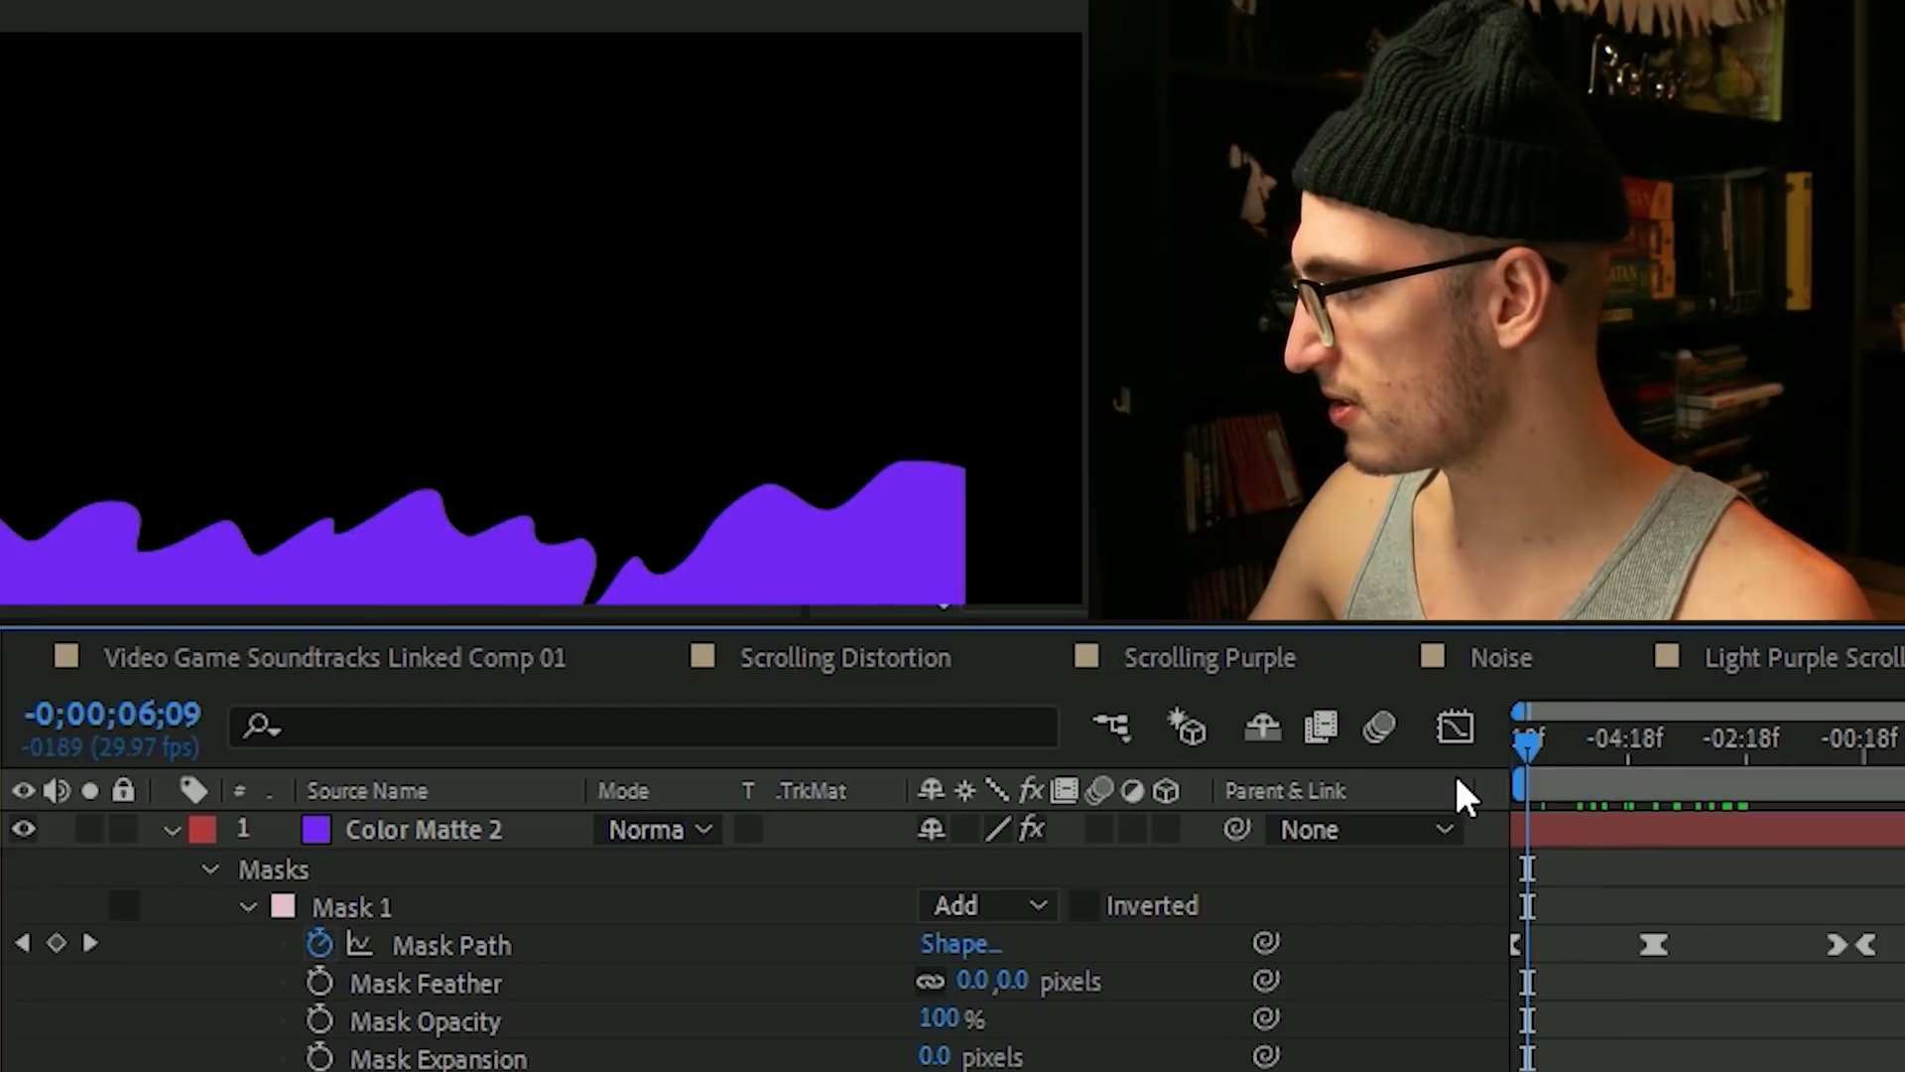
click(504, 793)
click(500, 832)
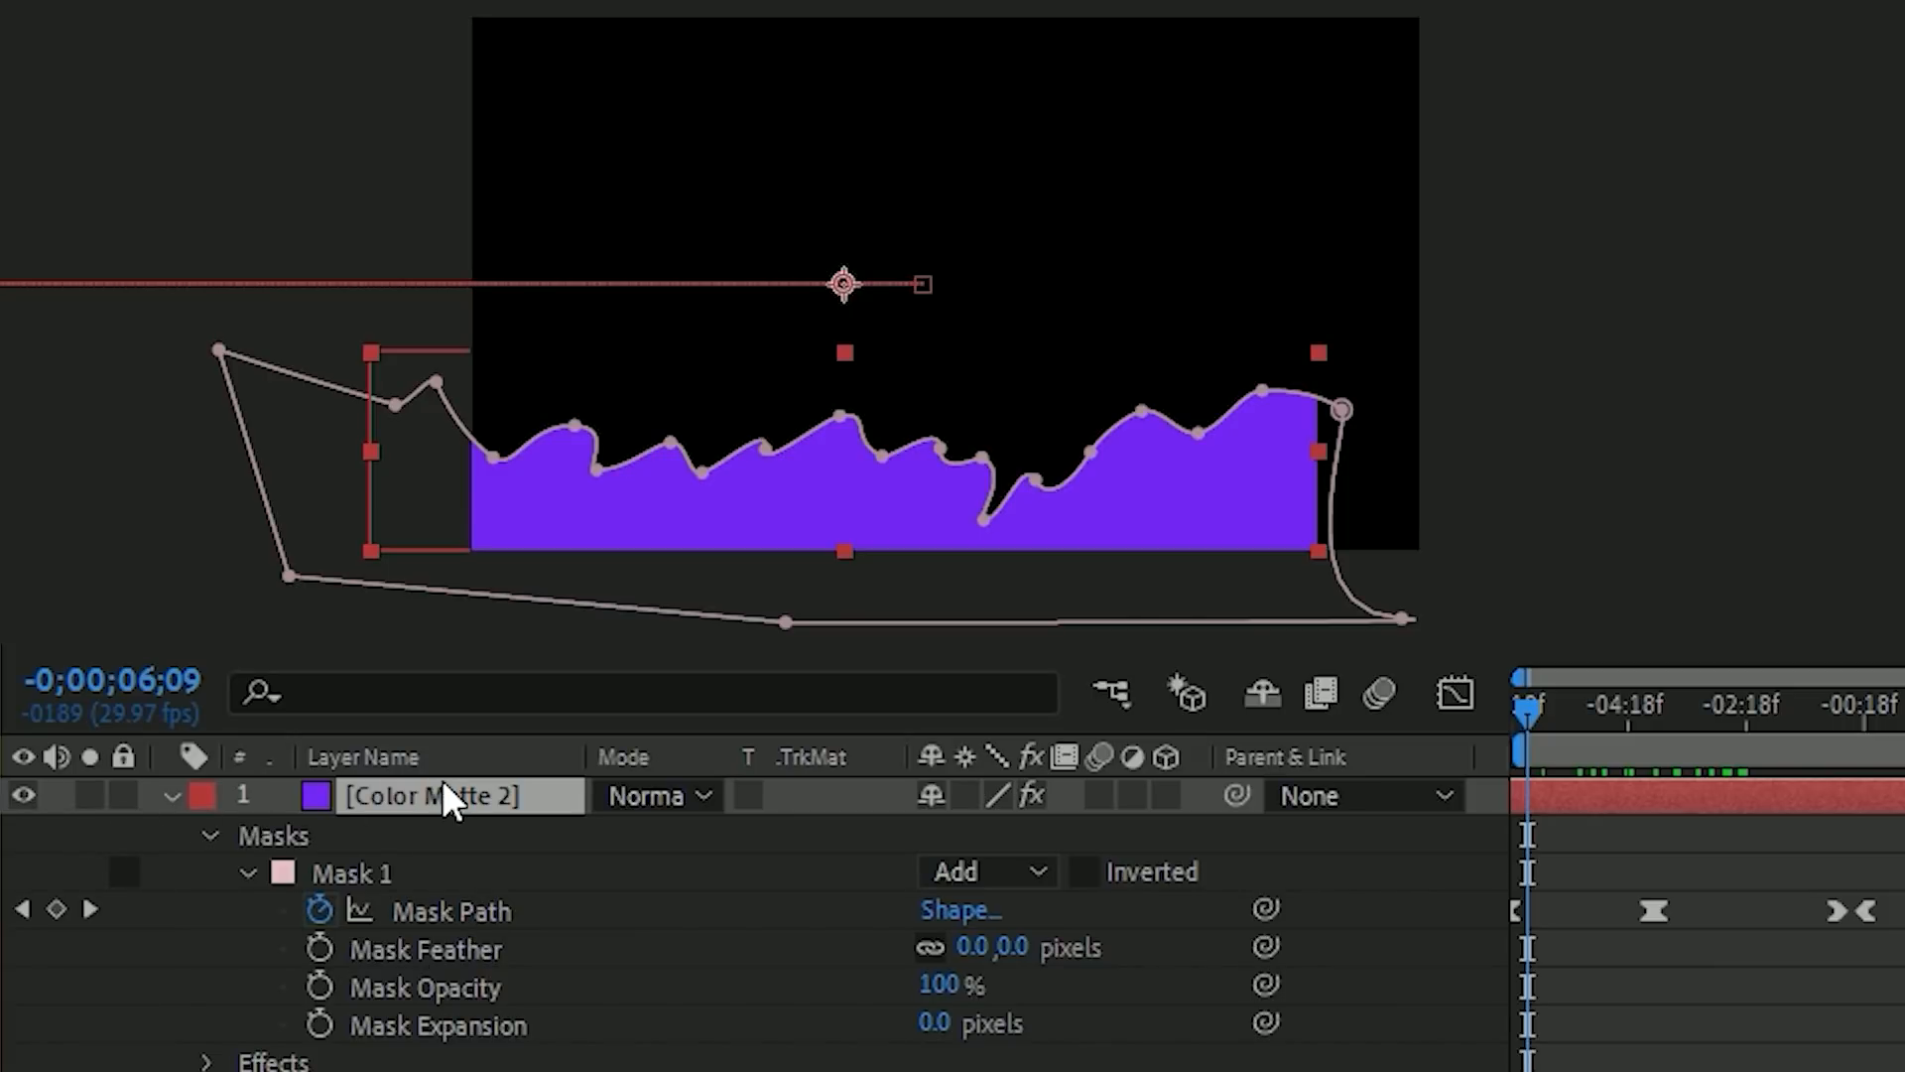
key(ctrl+d)
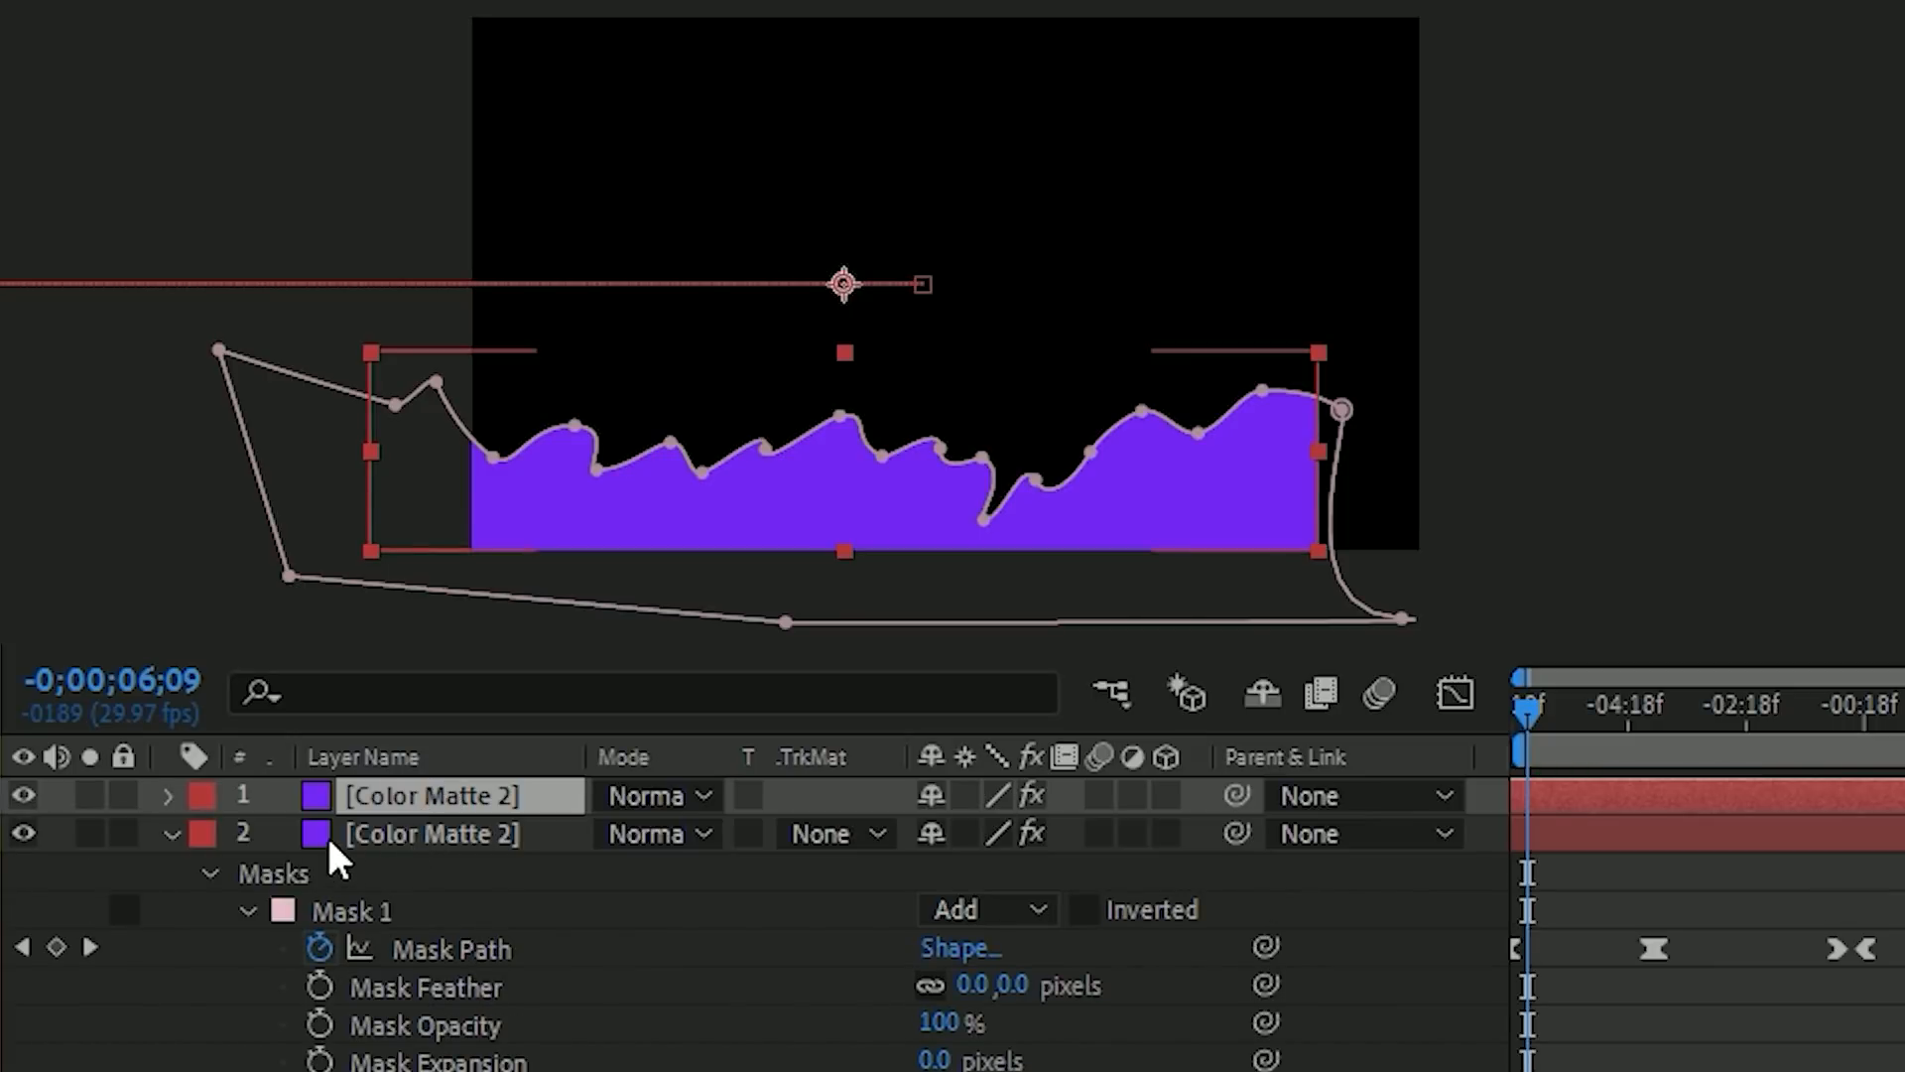
click(167, 834)
click(166, 795)
click(255, 838)
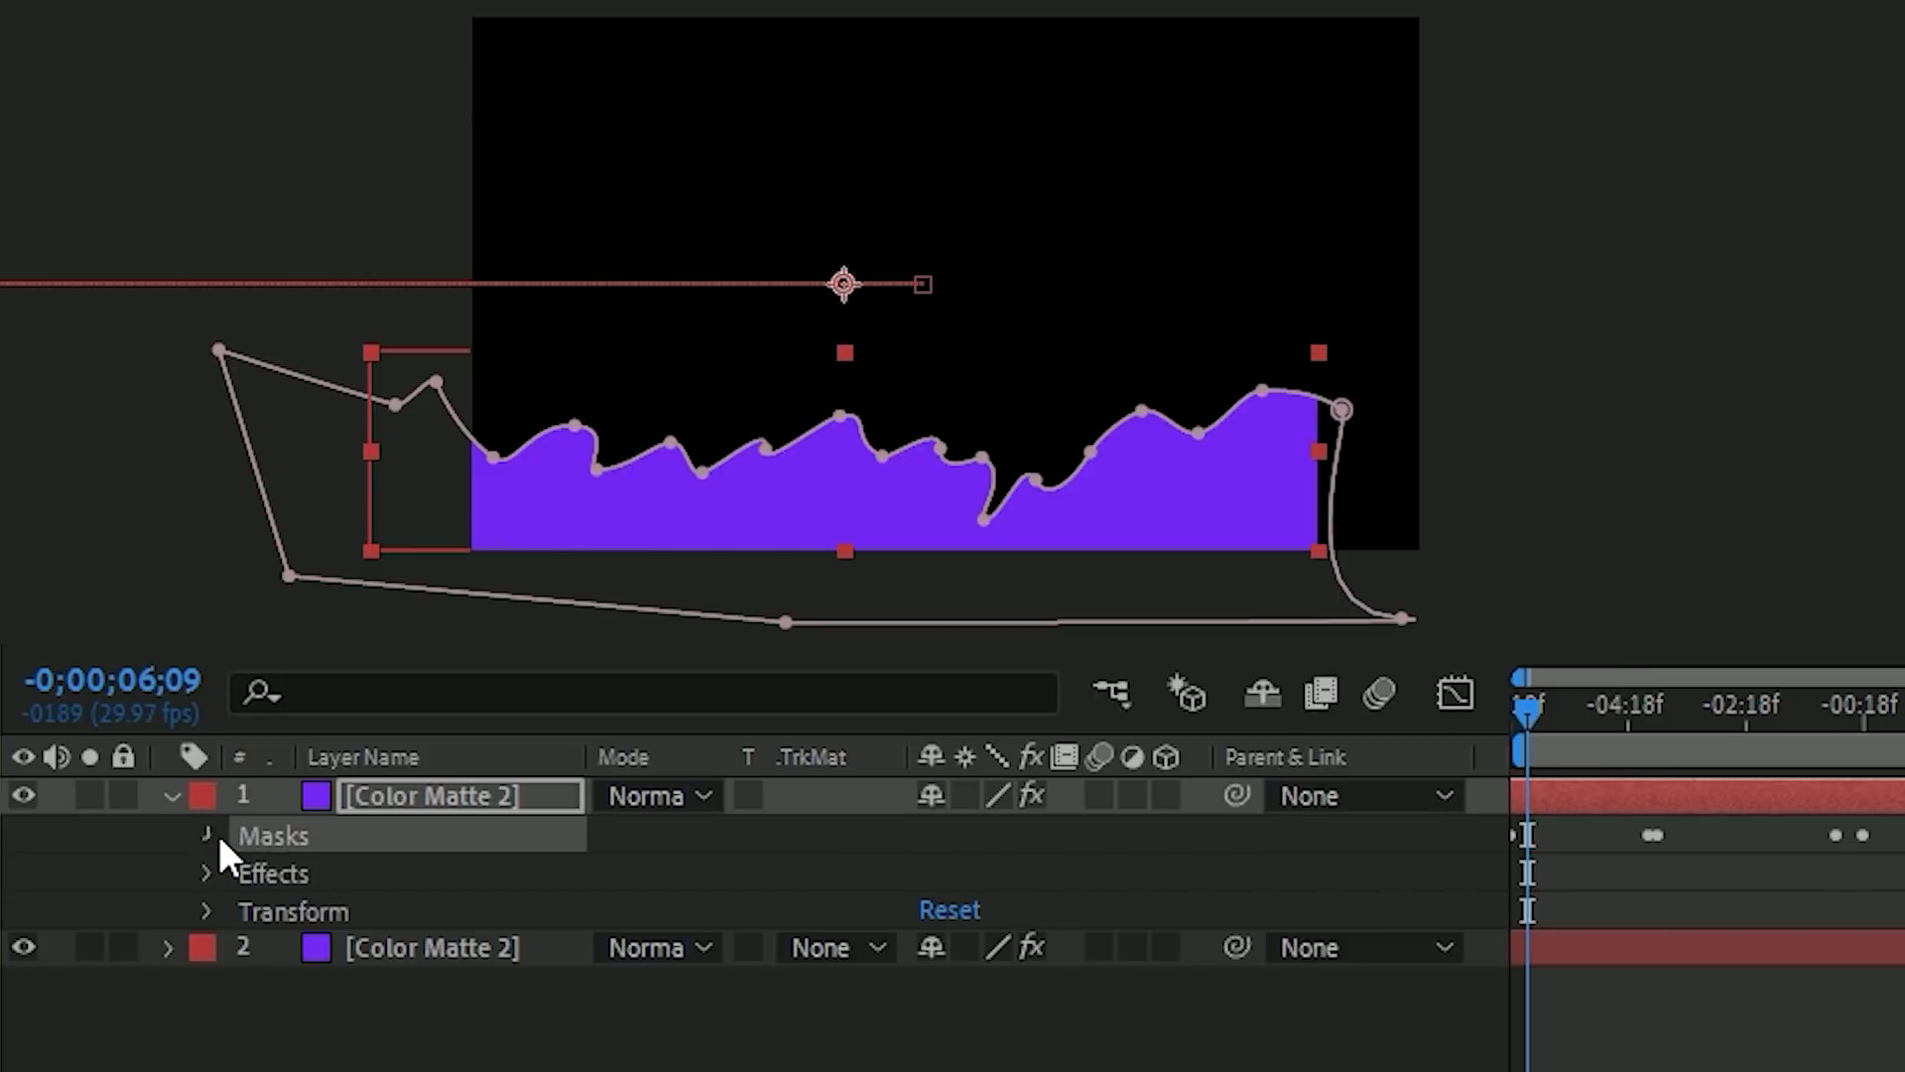
click(210, 835)
click(314, 873)
key(Delete)
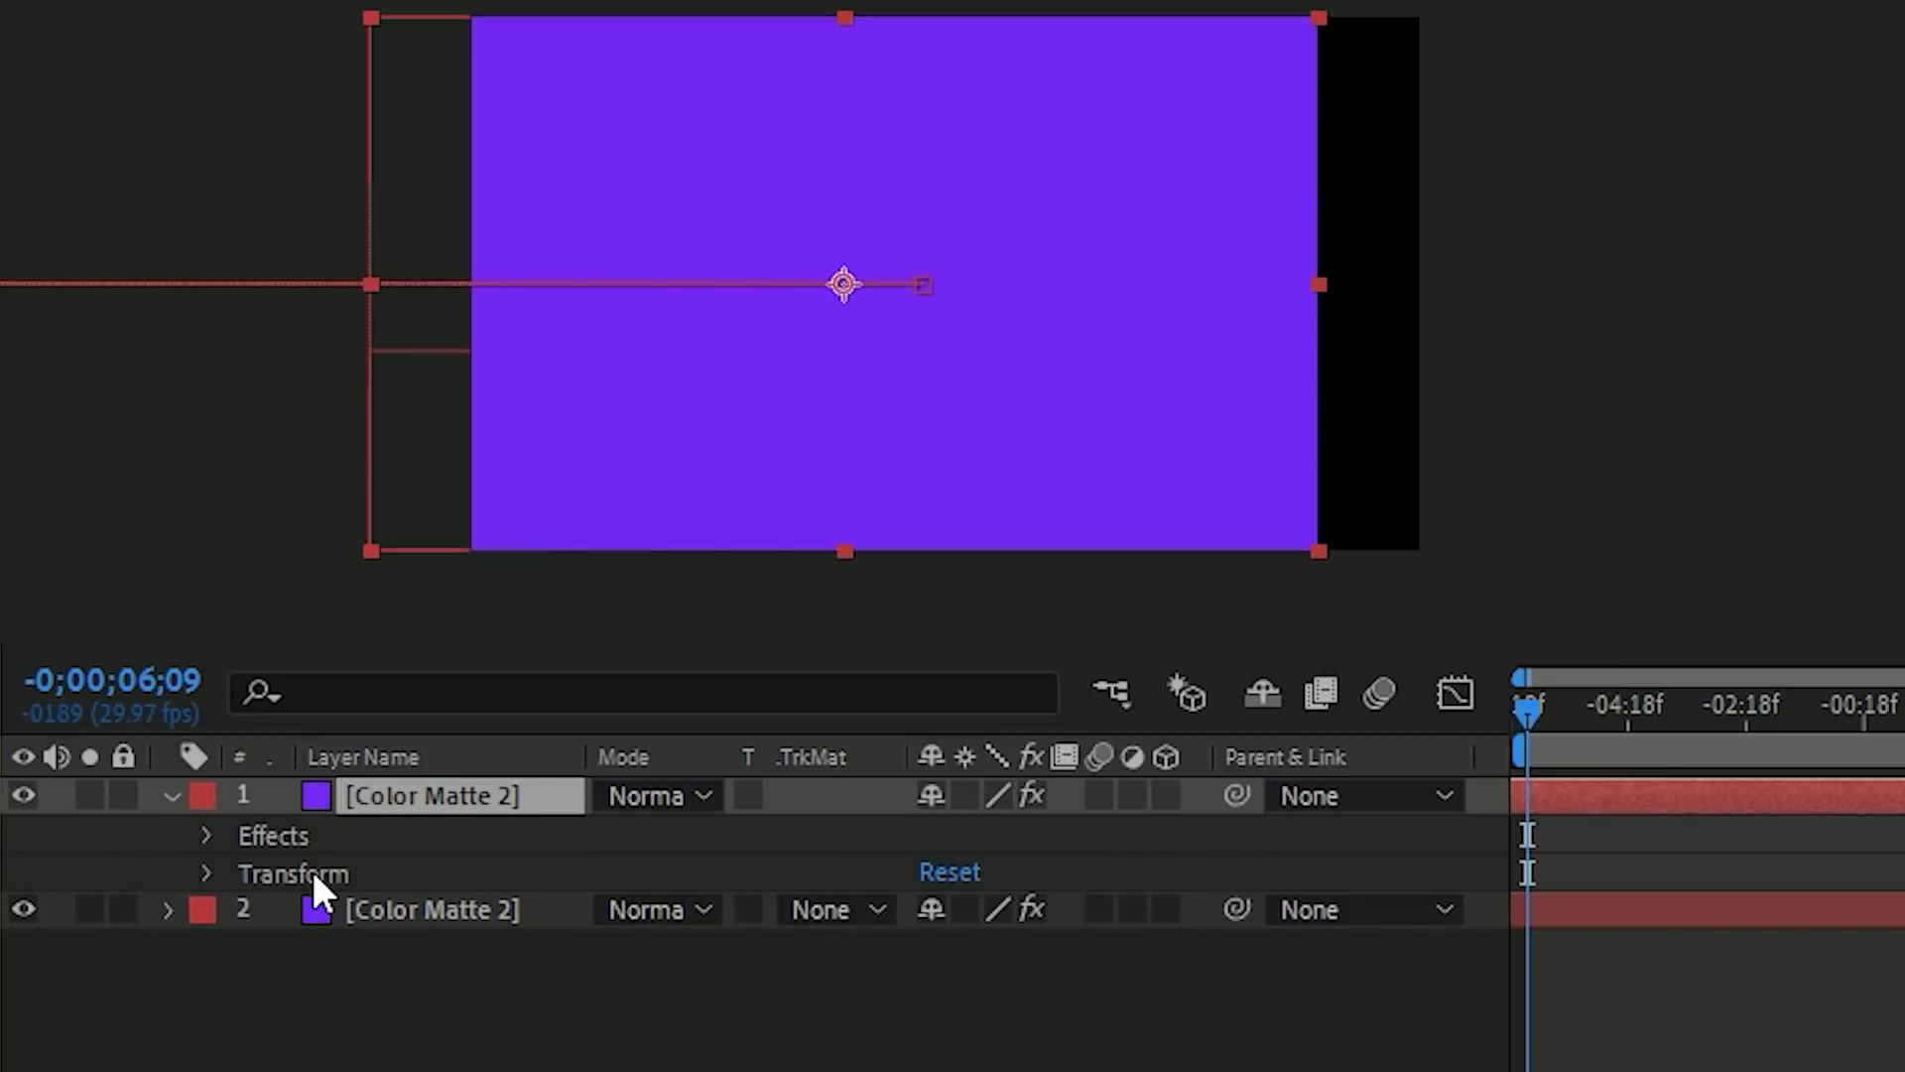
Expand the unmasked copy's Transform properties and try shifting its horizontal Position.
click(314, 873)
drag(1593, 721, 1411, 769)
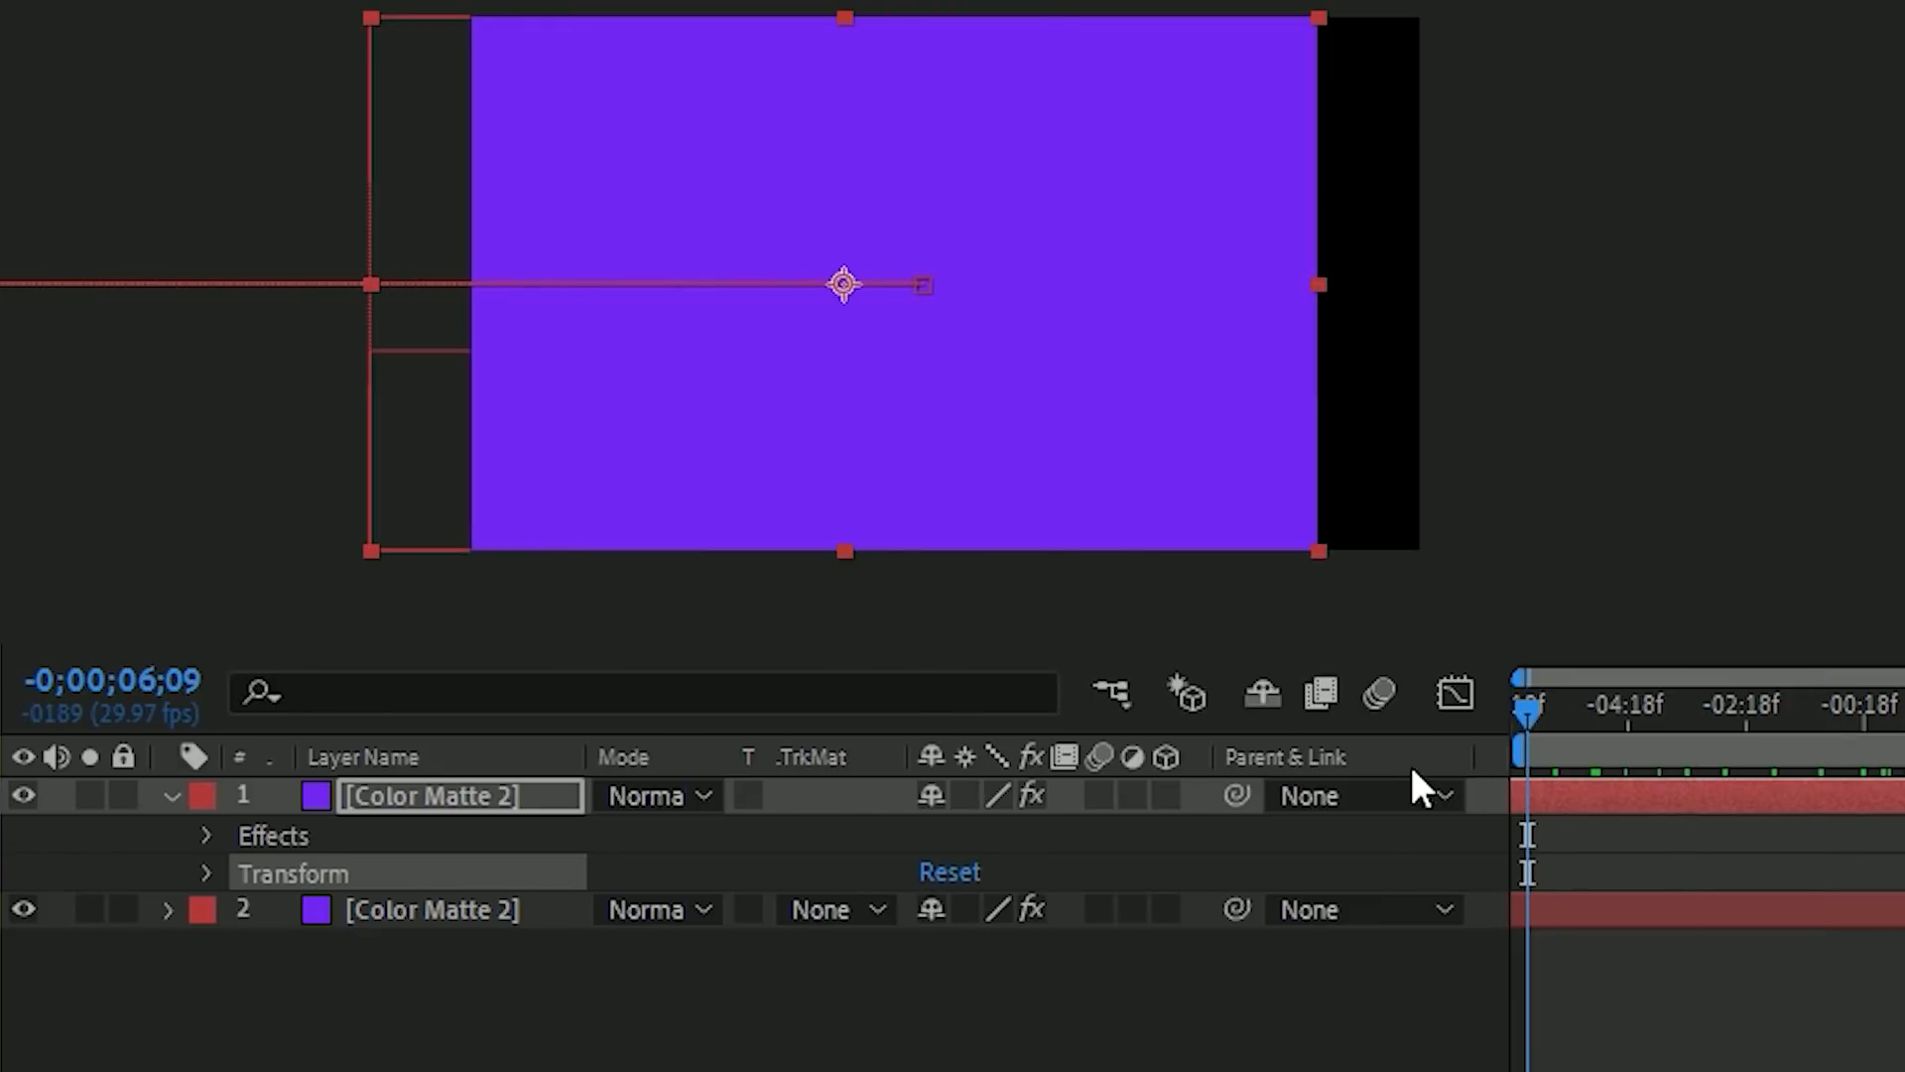
click(208, 874)
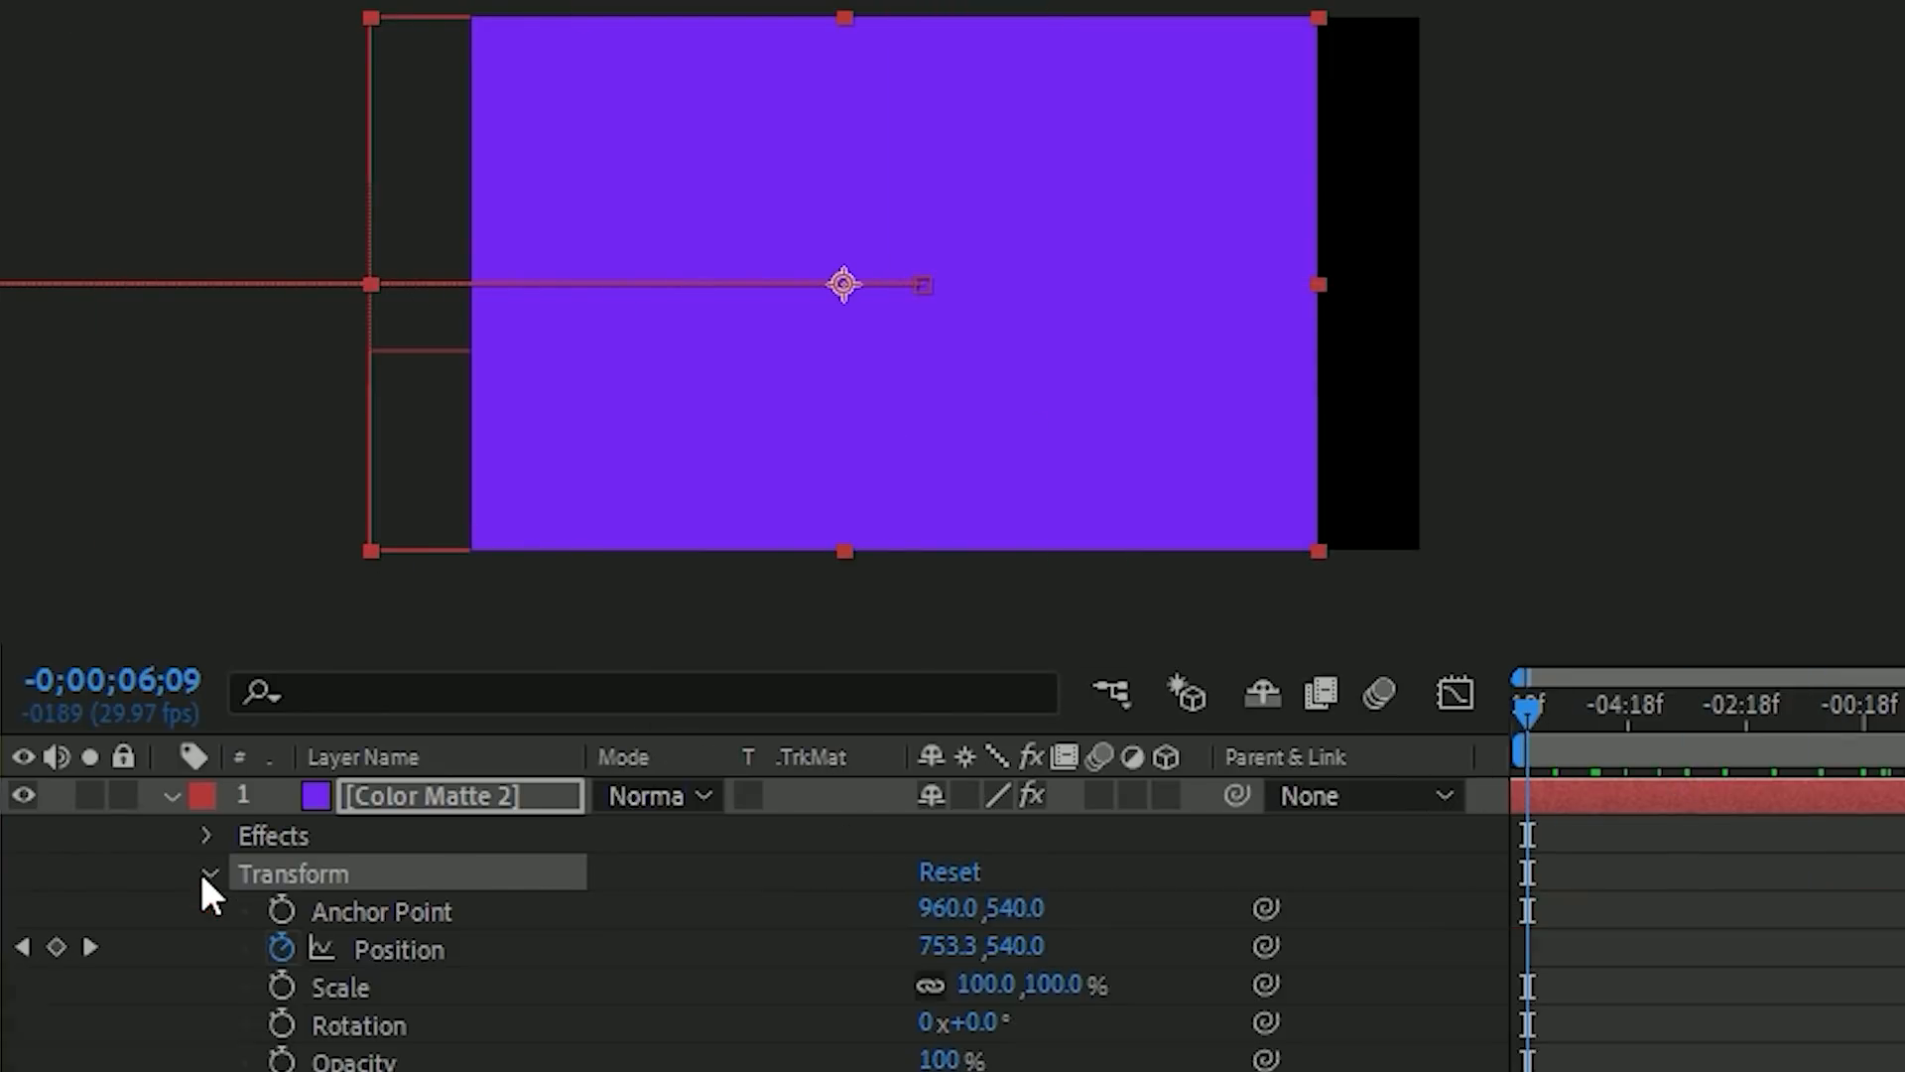
drag(955, 946, 1402, 925)
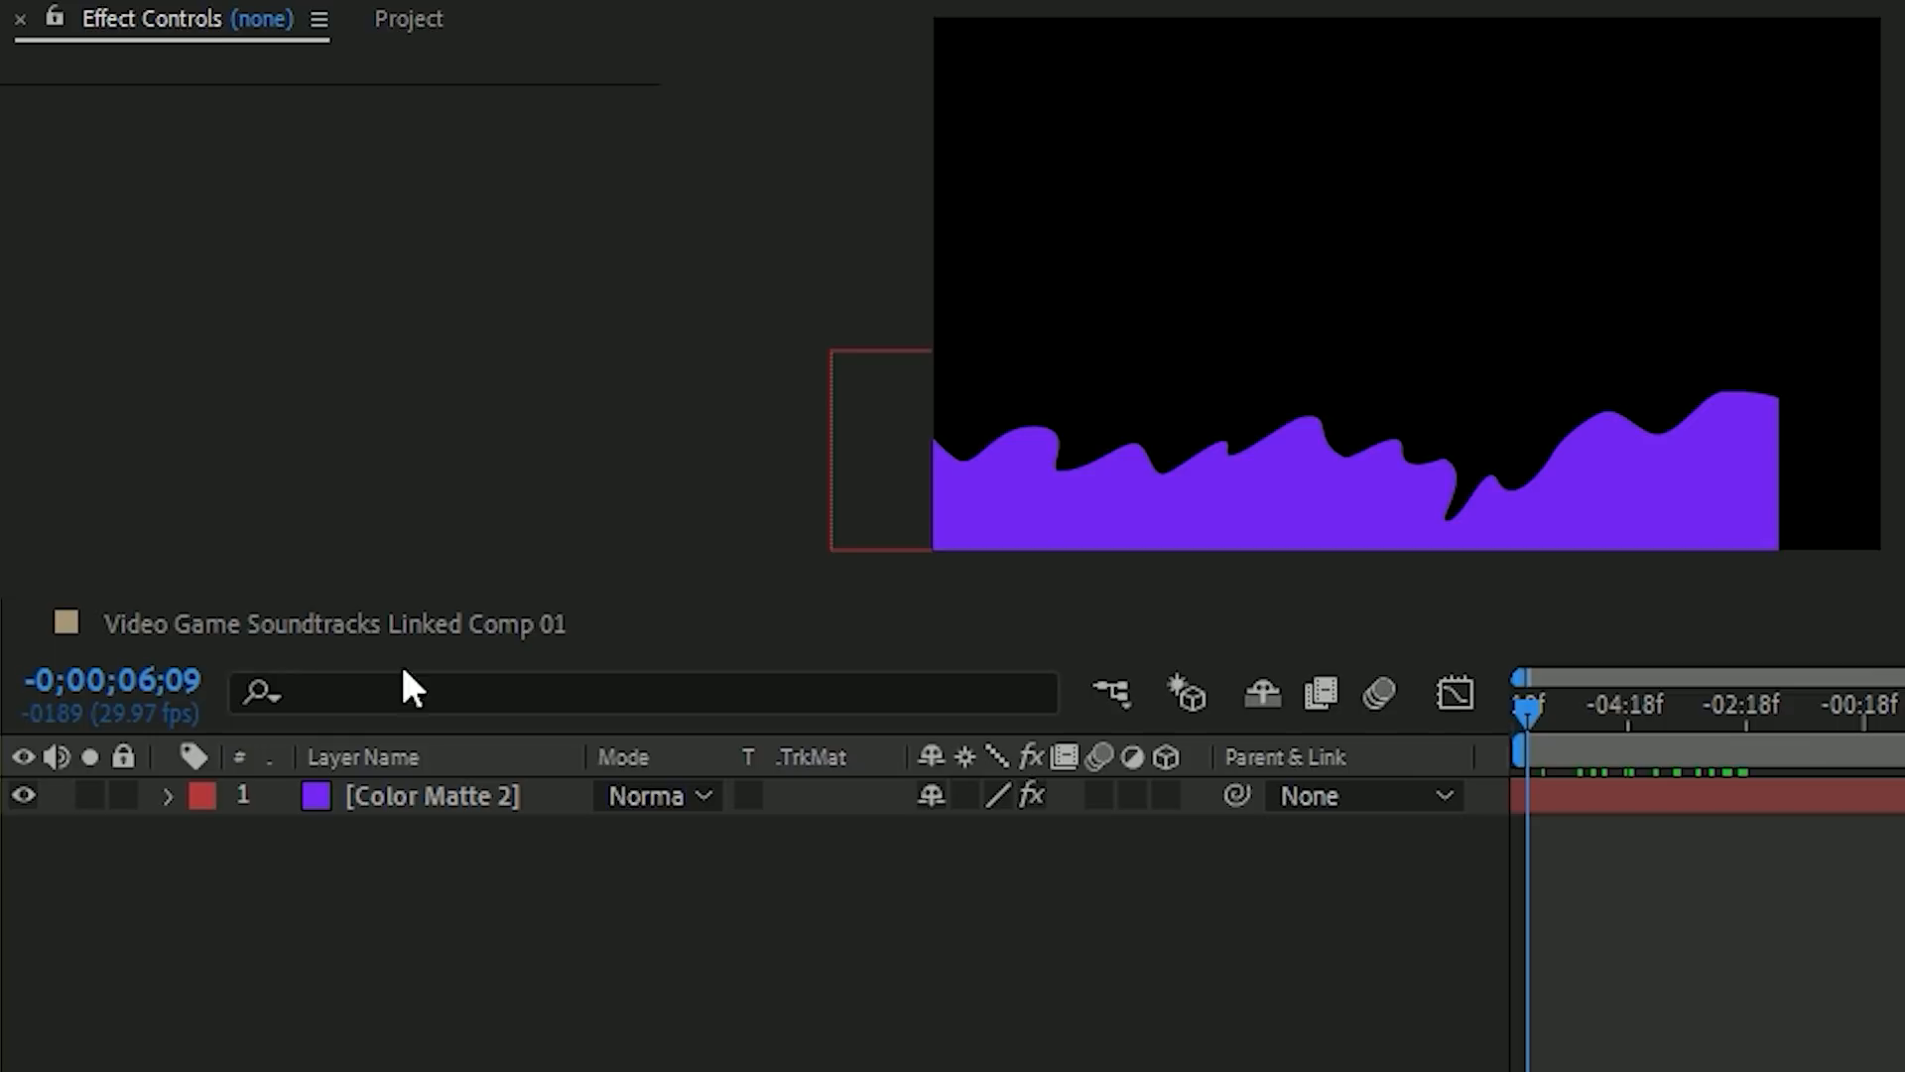
Turn on the CC RepeTile effect on Color Matte 2 and scrub through the tiled scrolling motion.
click(377, 795)
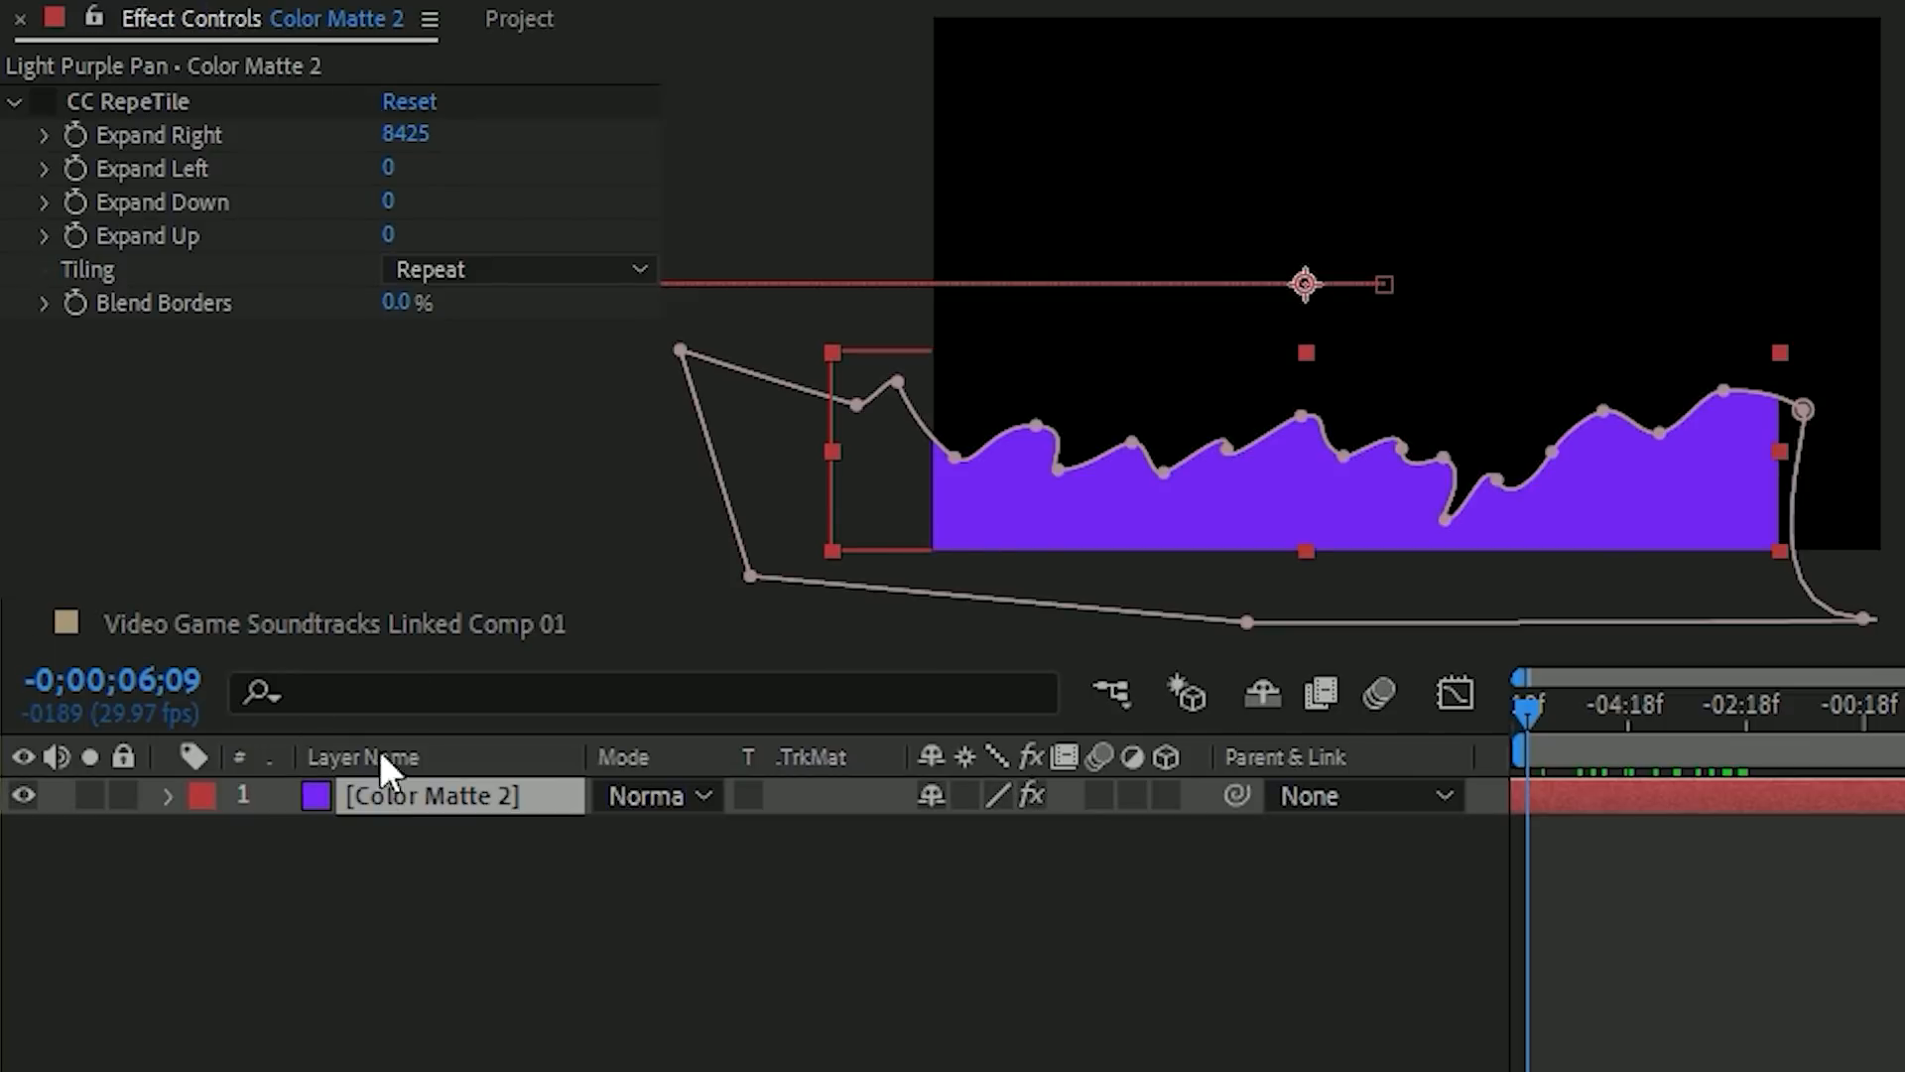
click(42, 102)
drag(1528, 706, 1636, 722)
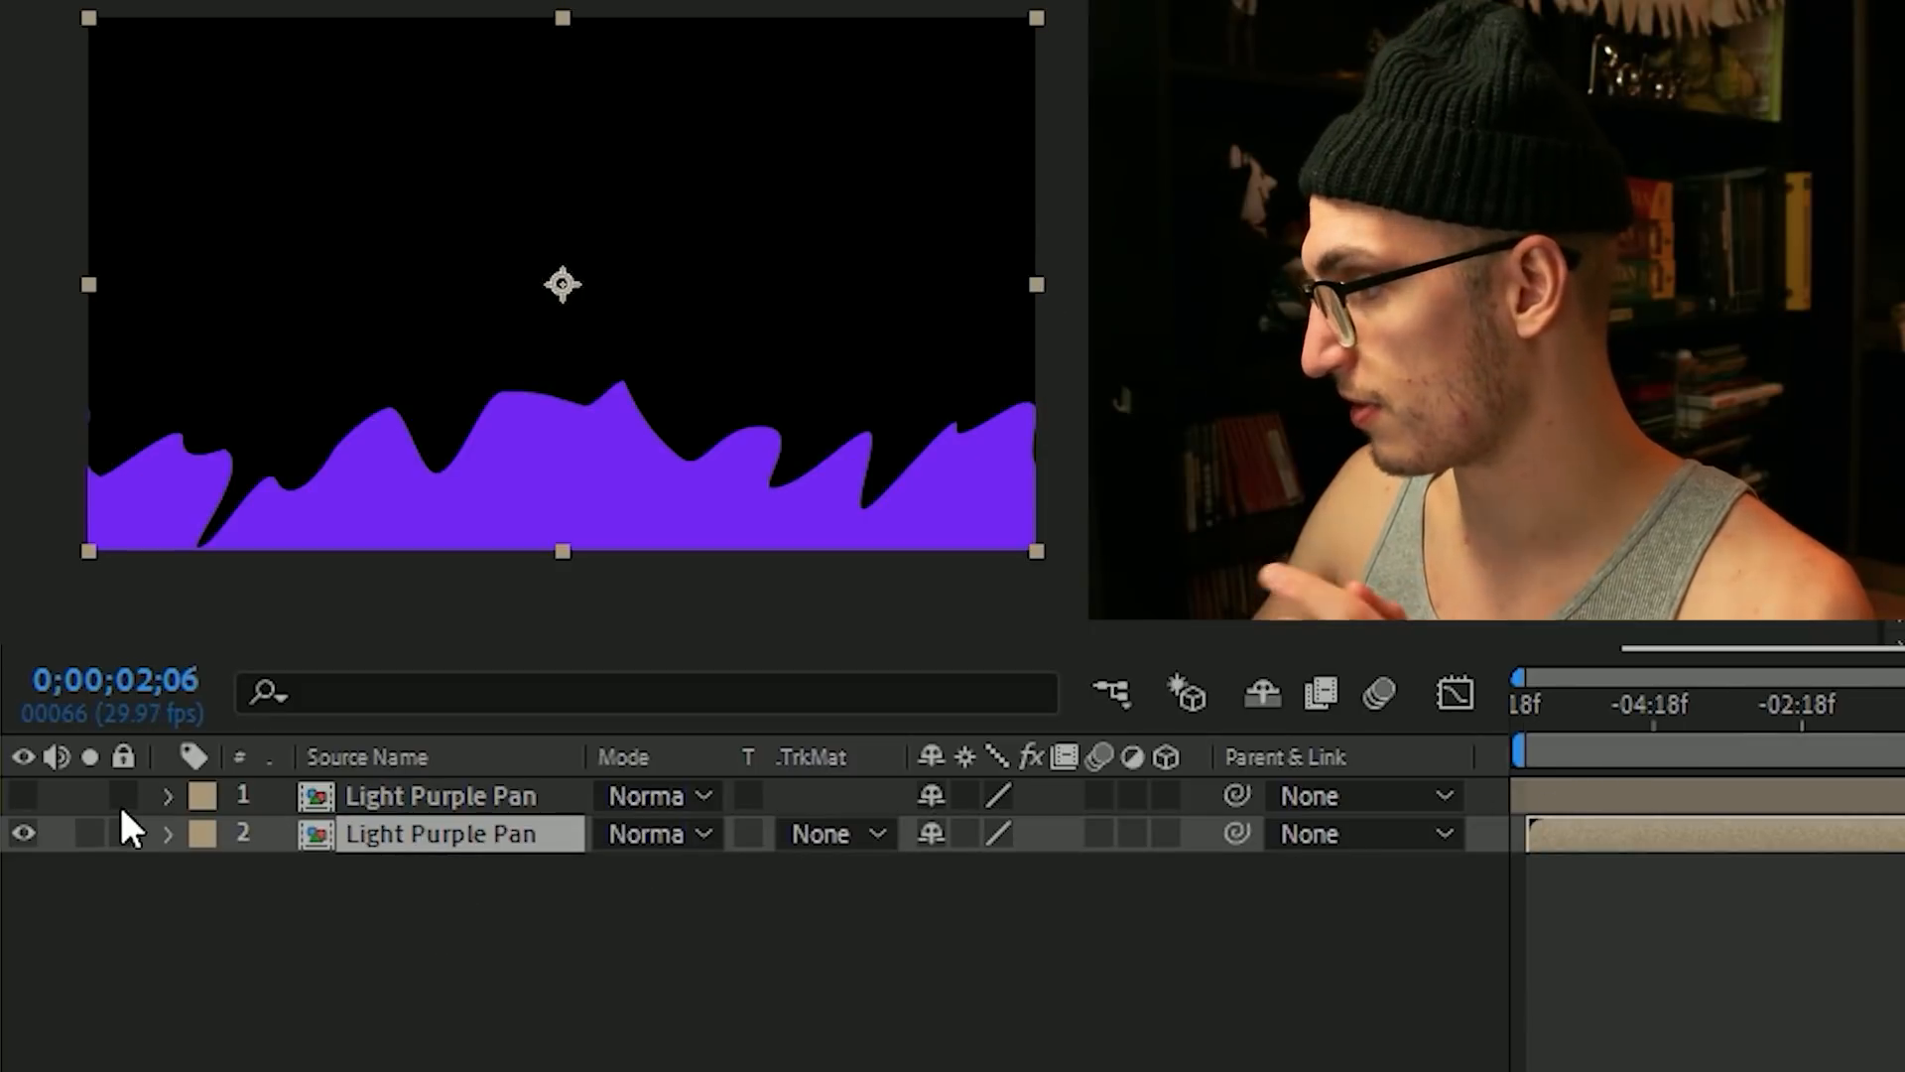
Show the upper Light Purple Pan layer again and preview the combined scroll in the Inner Purple composition.
click(22, 796)
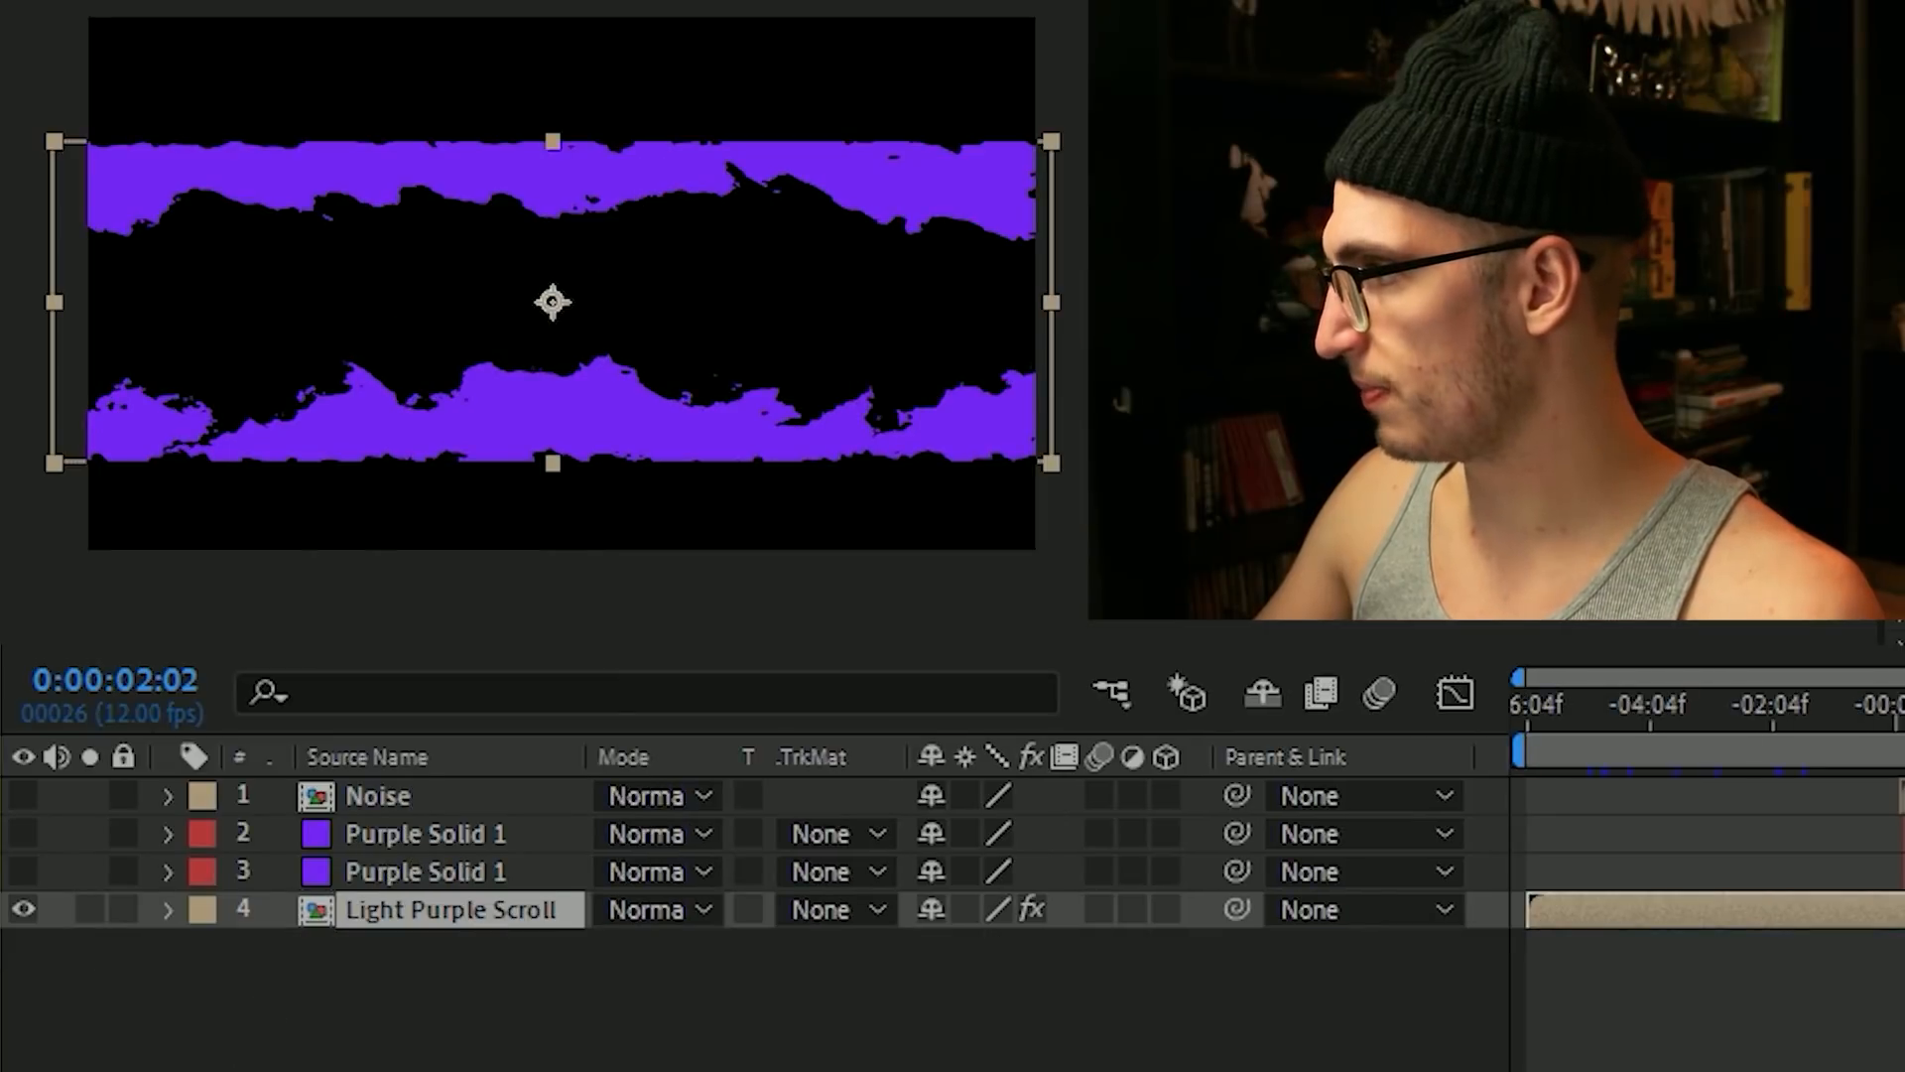
drag(1777, 708, 1808, 795)
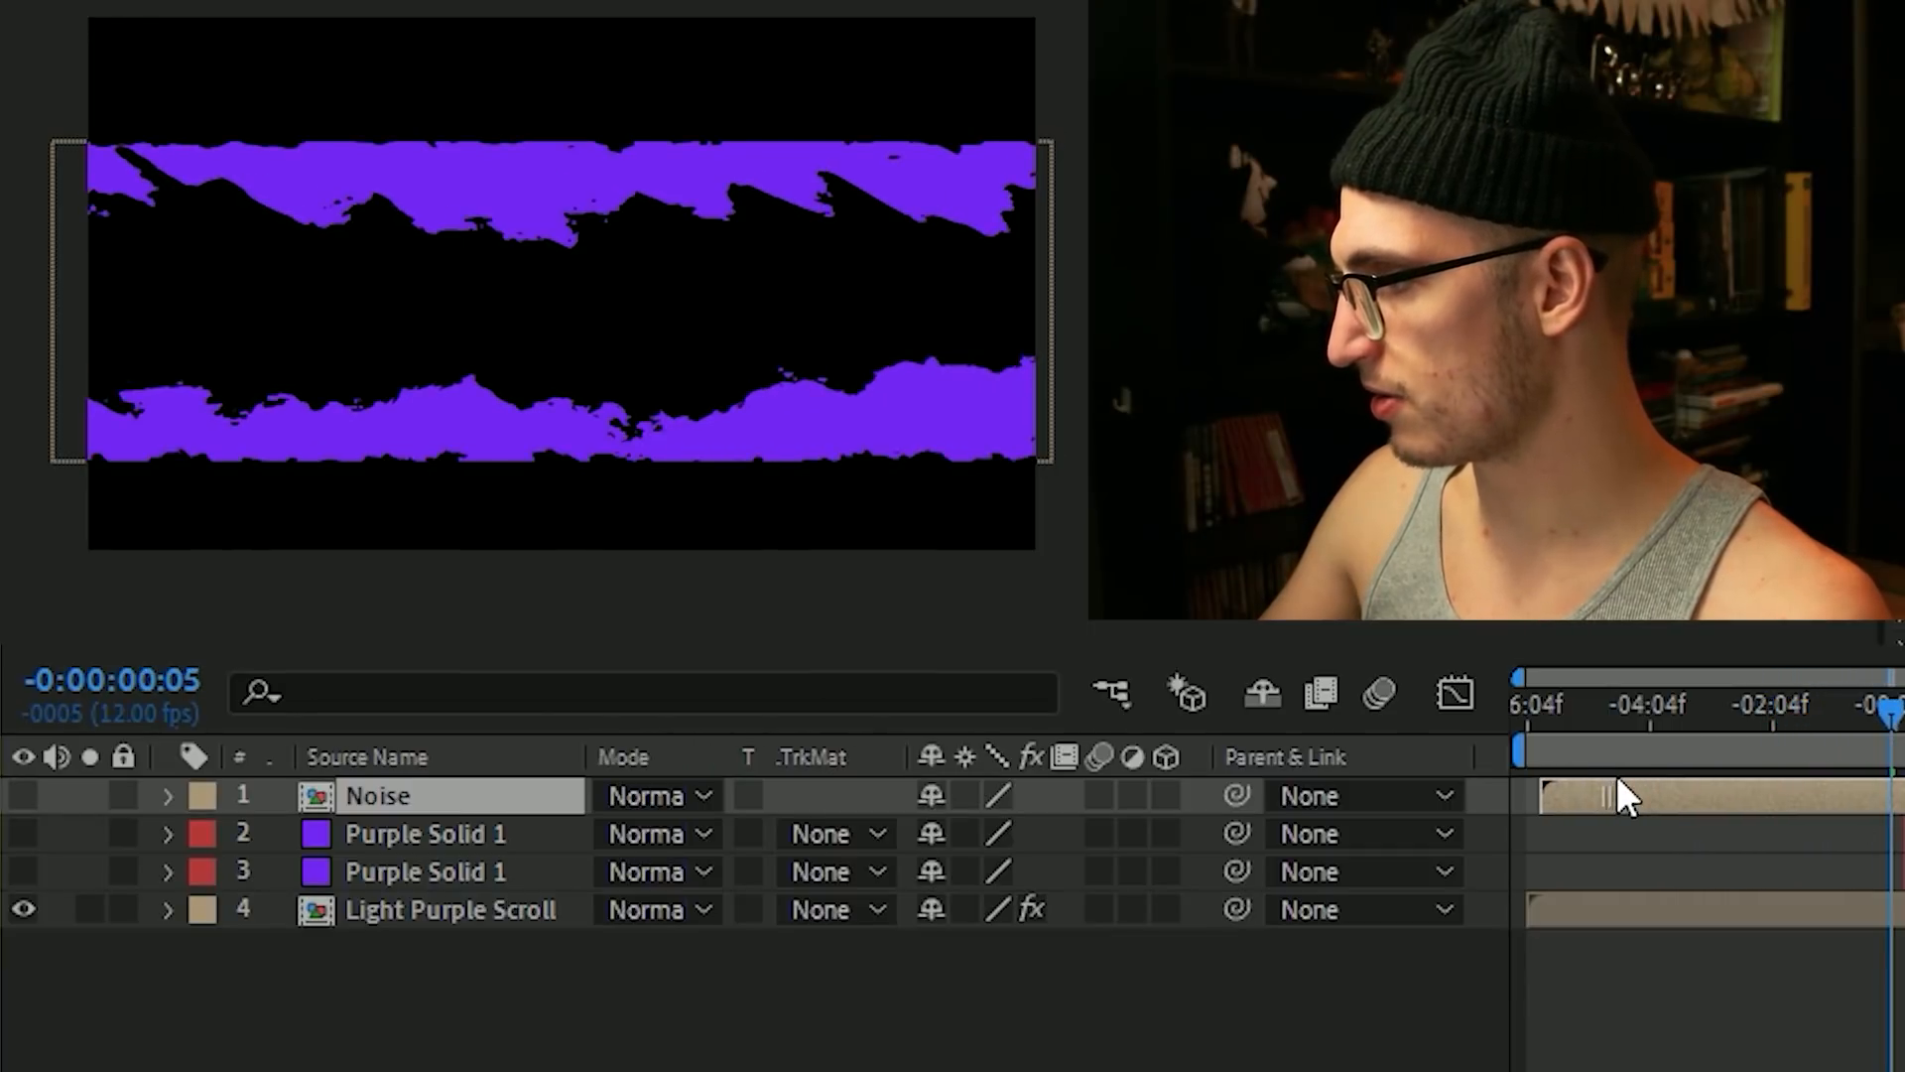
Move the Noise layer and both Purple Solid 1 layers earlier in the Inner Purple timeline.
drag(1623, 794, 1586, 795)
drag(1897, 834, 1610, 833)
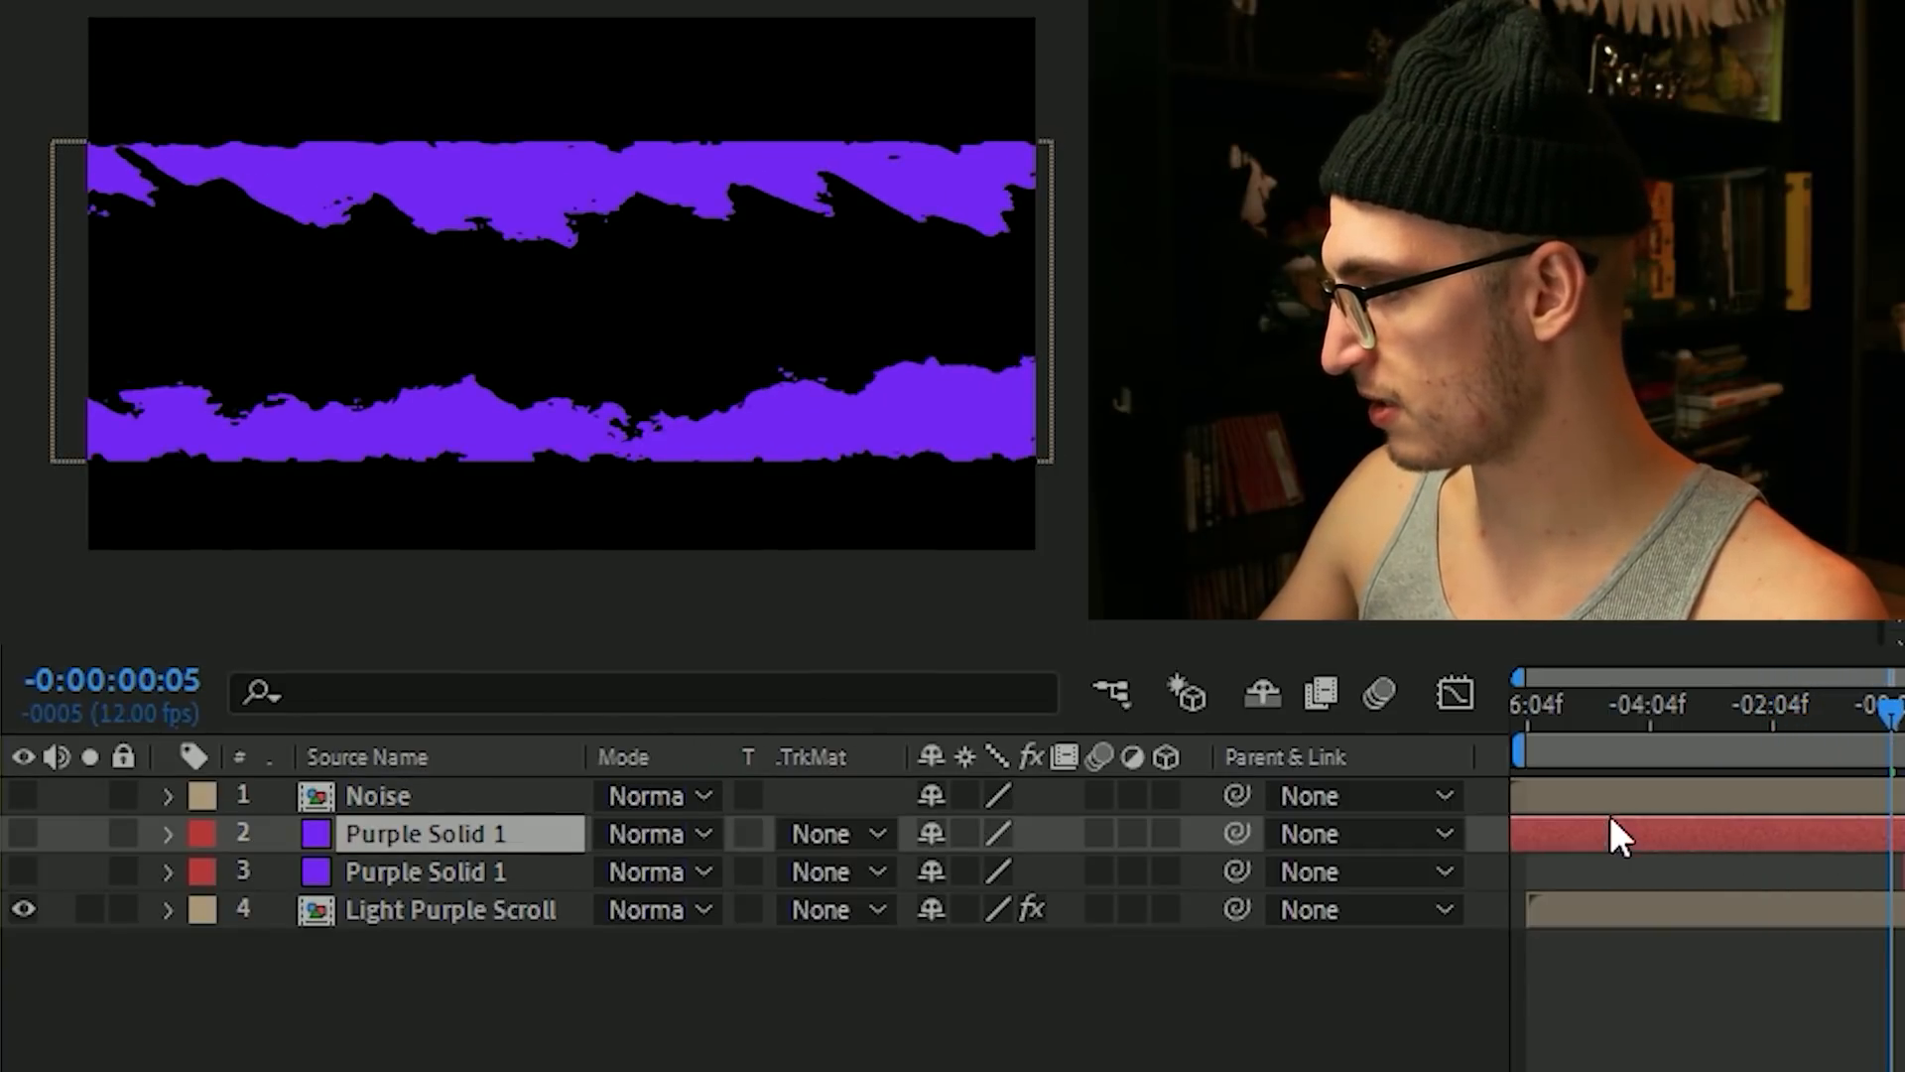
drag(1898, 871, 1570, 871)
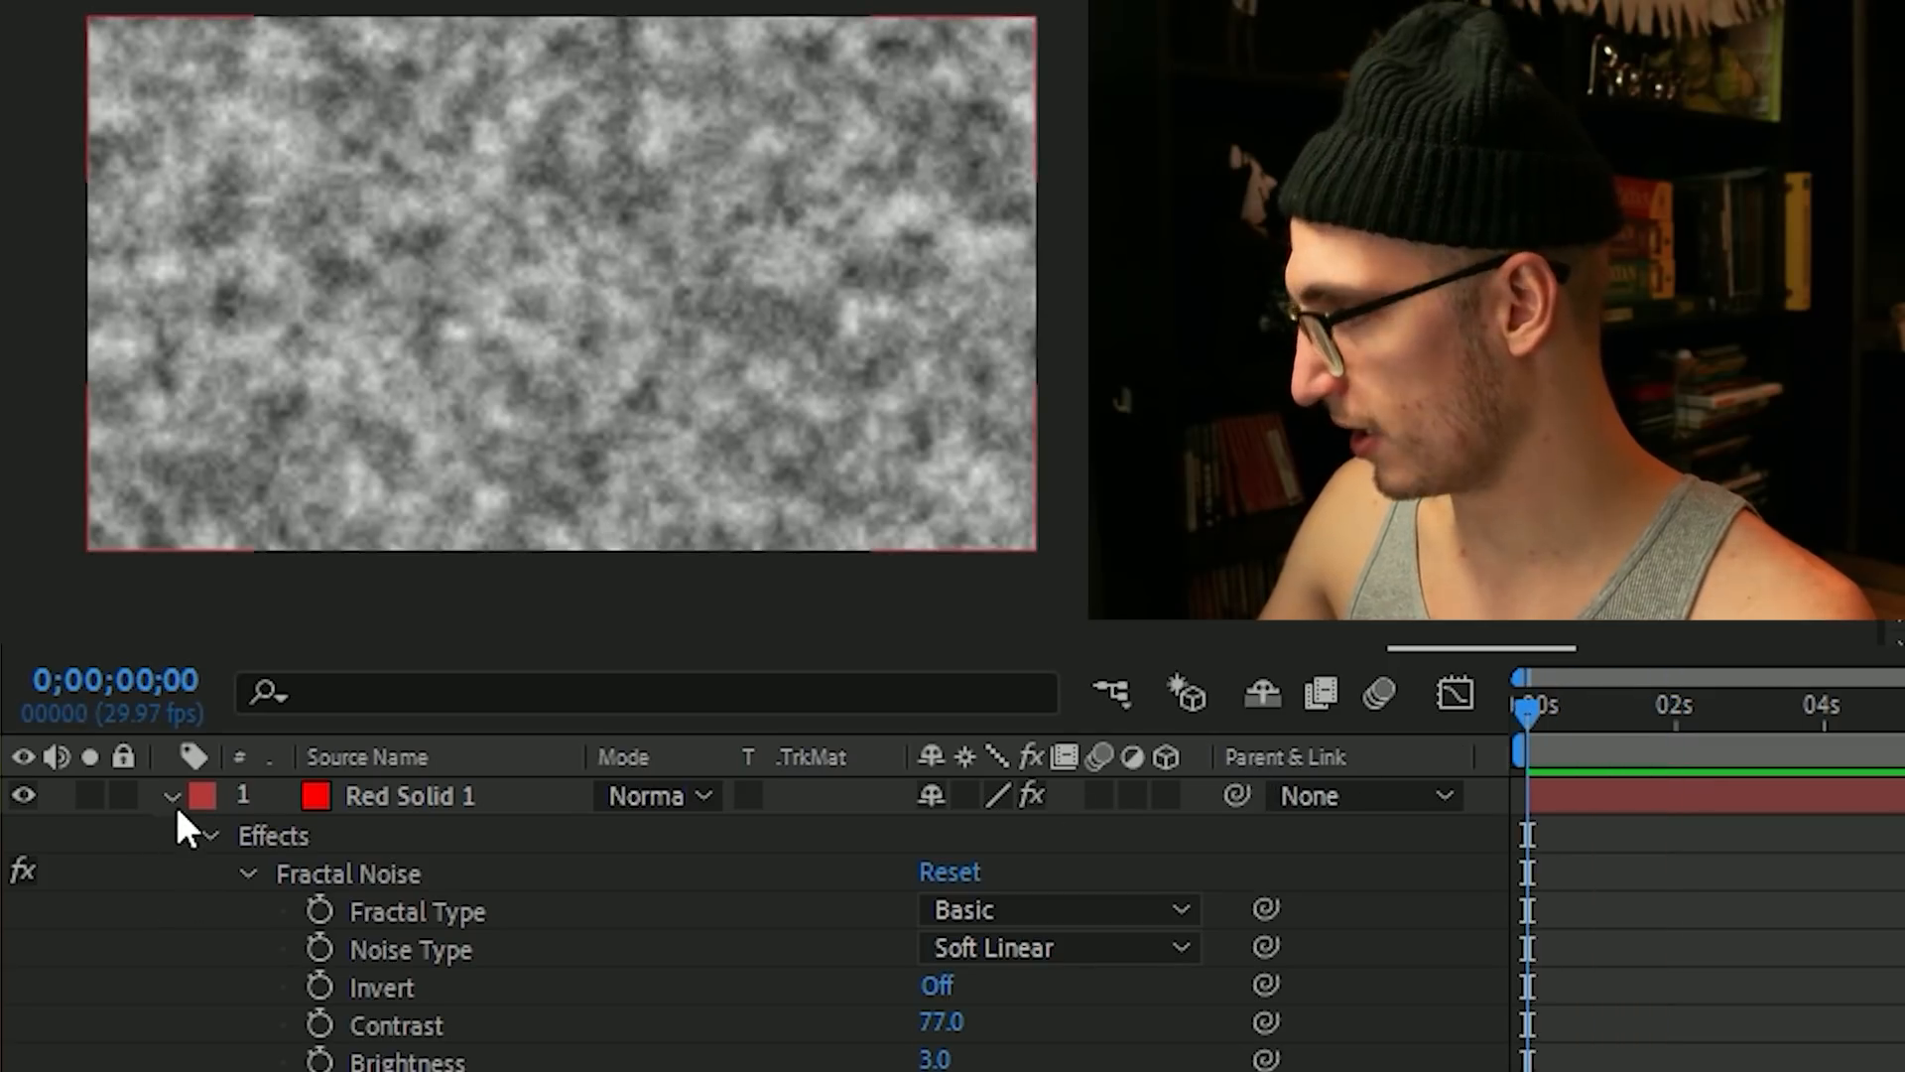
Collapse the Fractal Noise properties of Red Solid 1 in the Noise composition and select the layer.
click(172, 797)
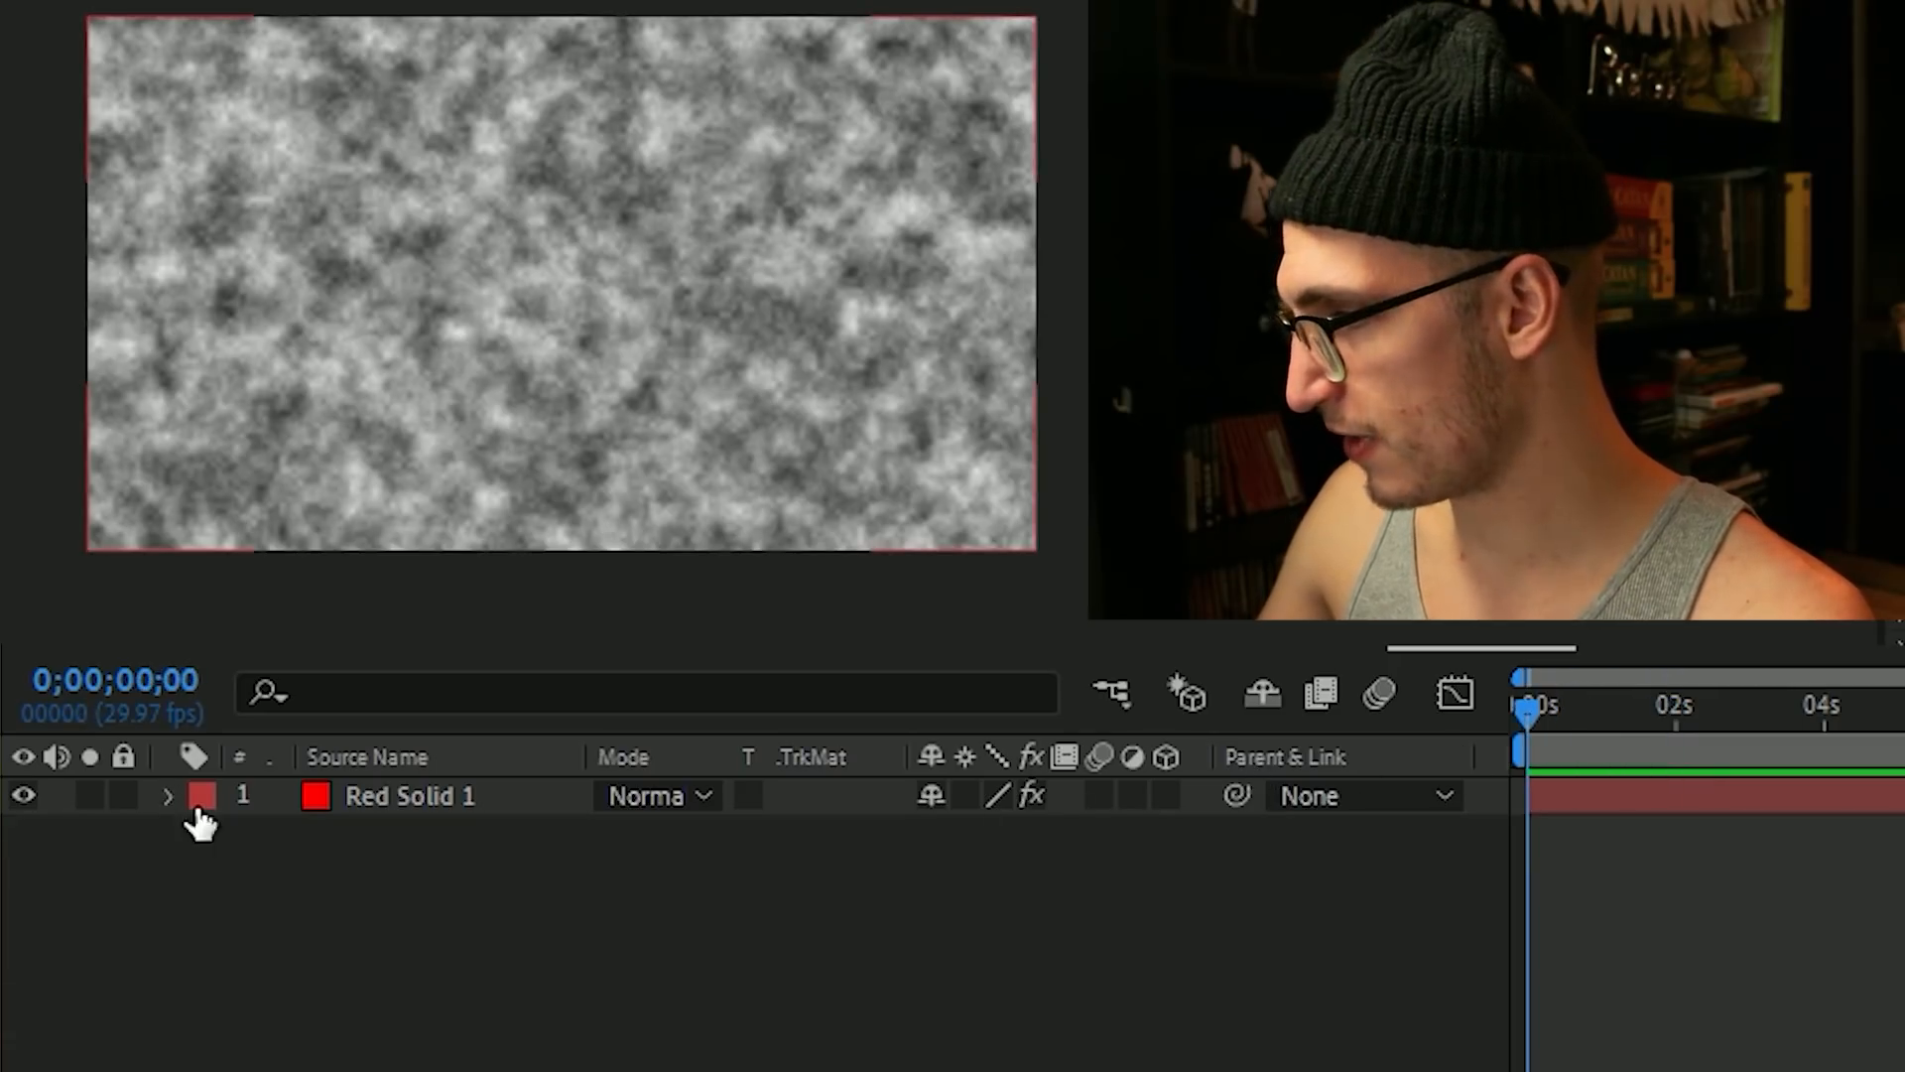
click(42, 794)
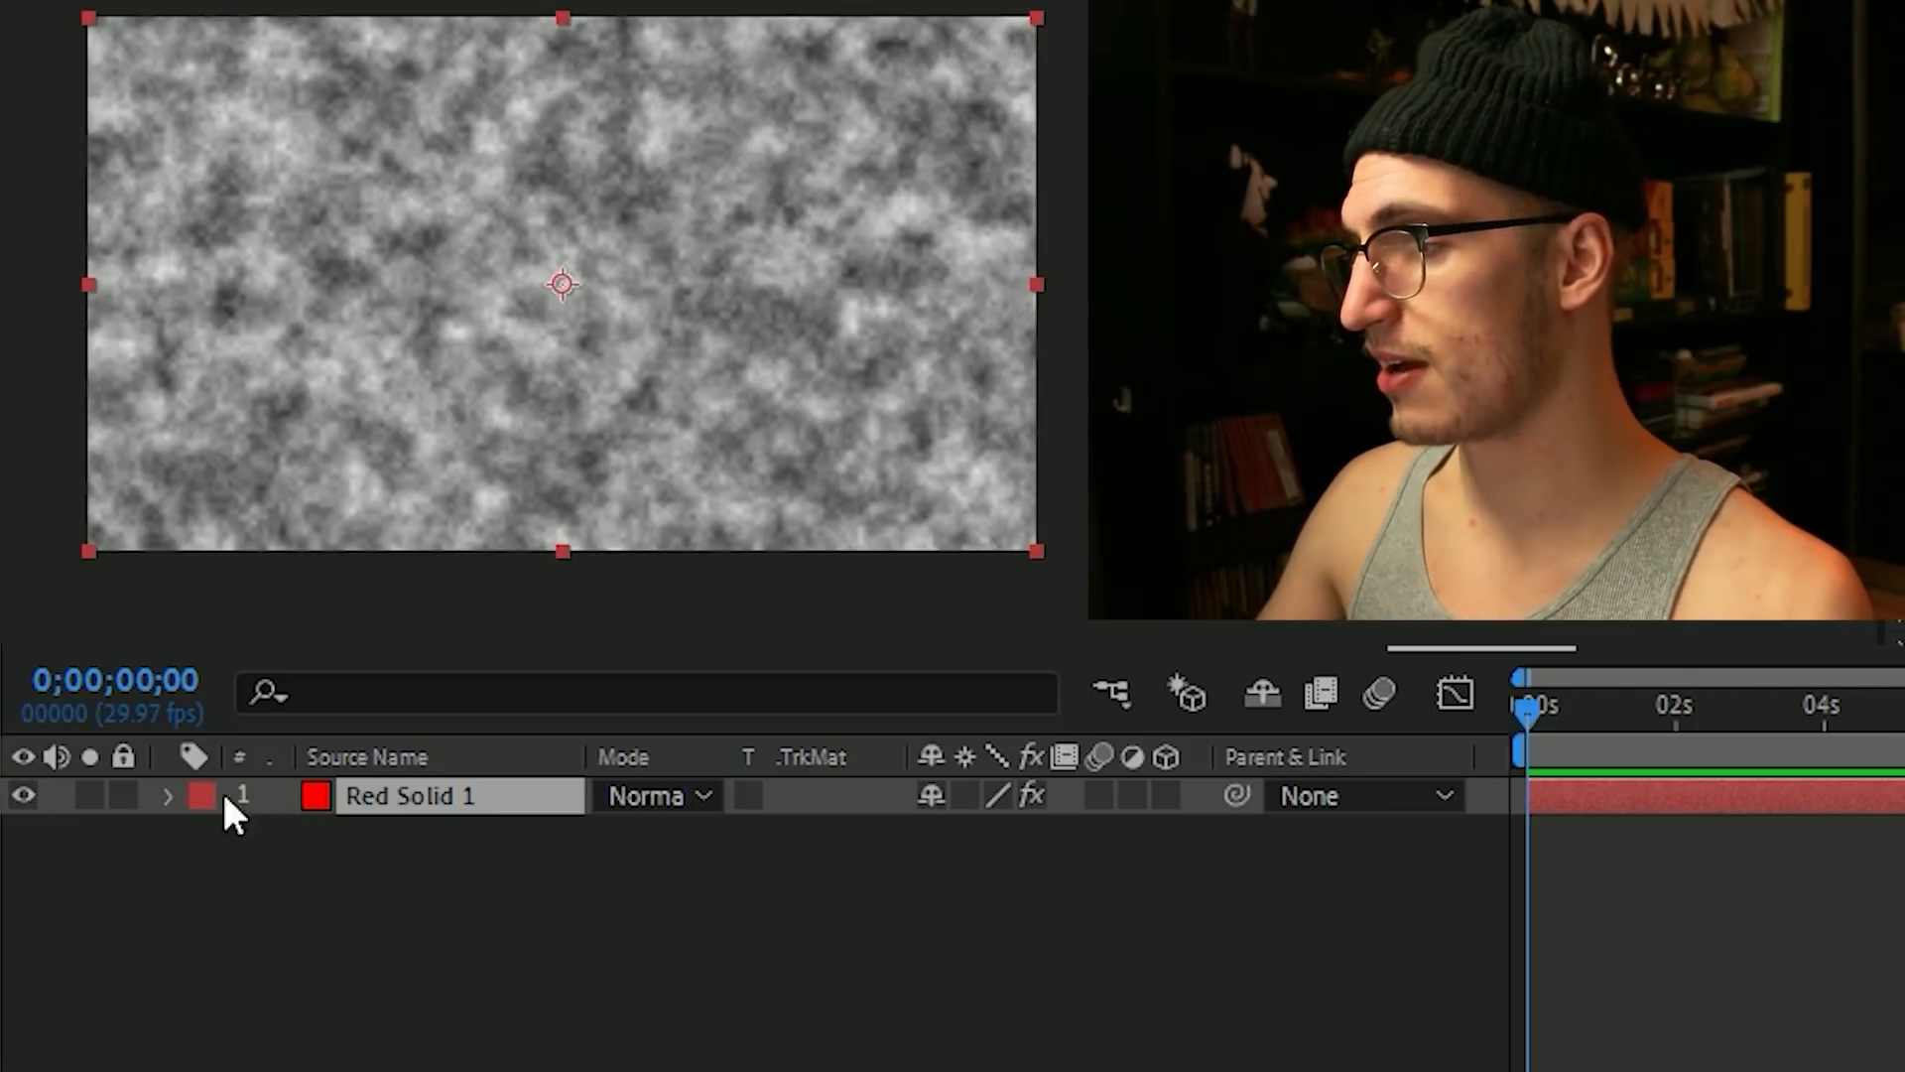
Hide Red Solid 1 in the Noise composition and create a new red solid layer above it.
click(22, 794)
right_click(516, 992)
mouse_move(683, 1022)
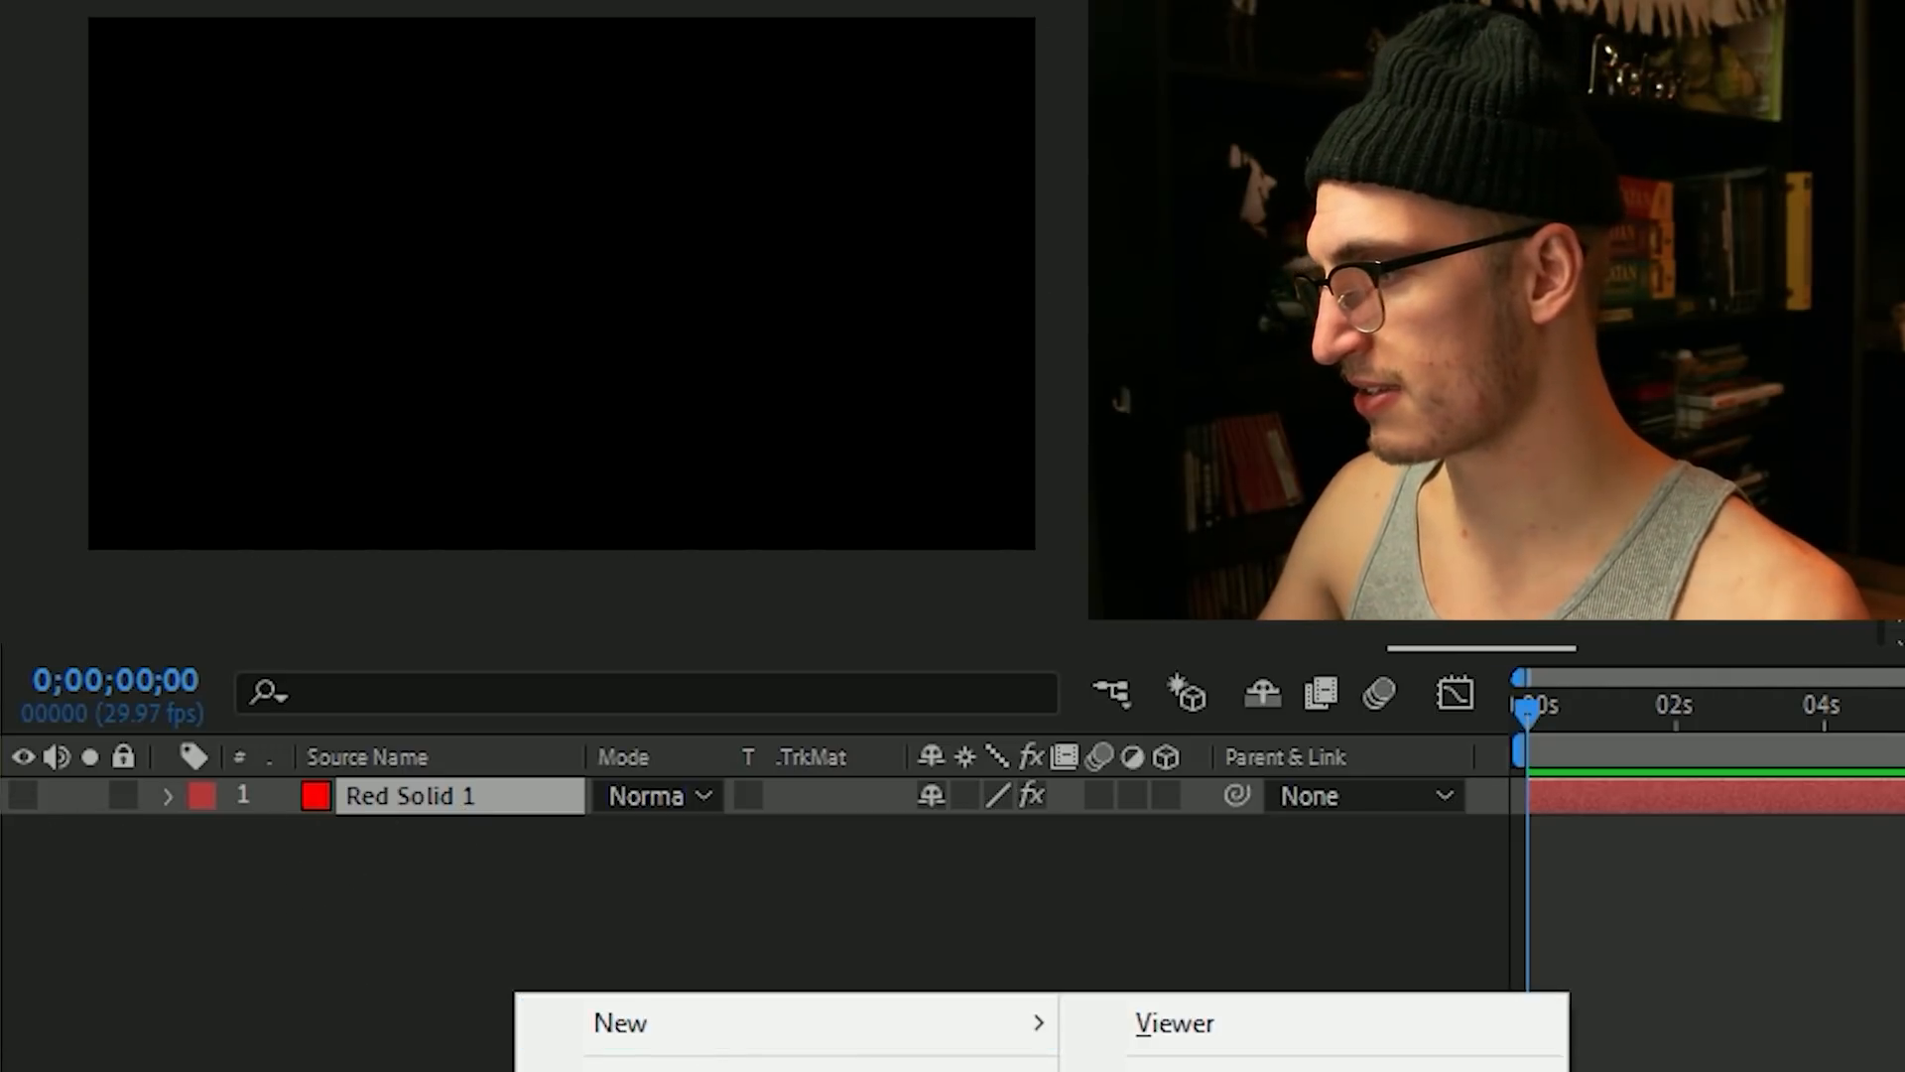
click(1175, 1071)
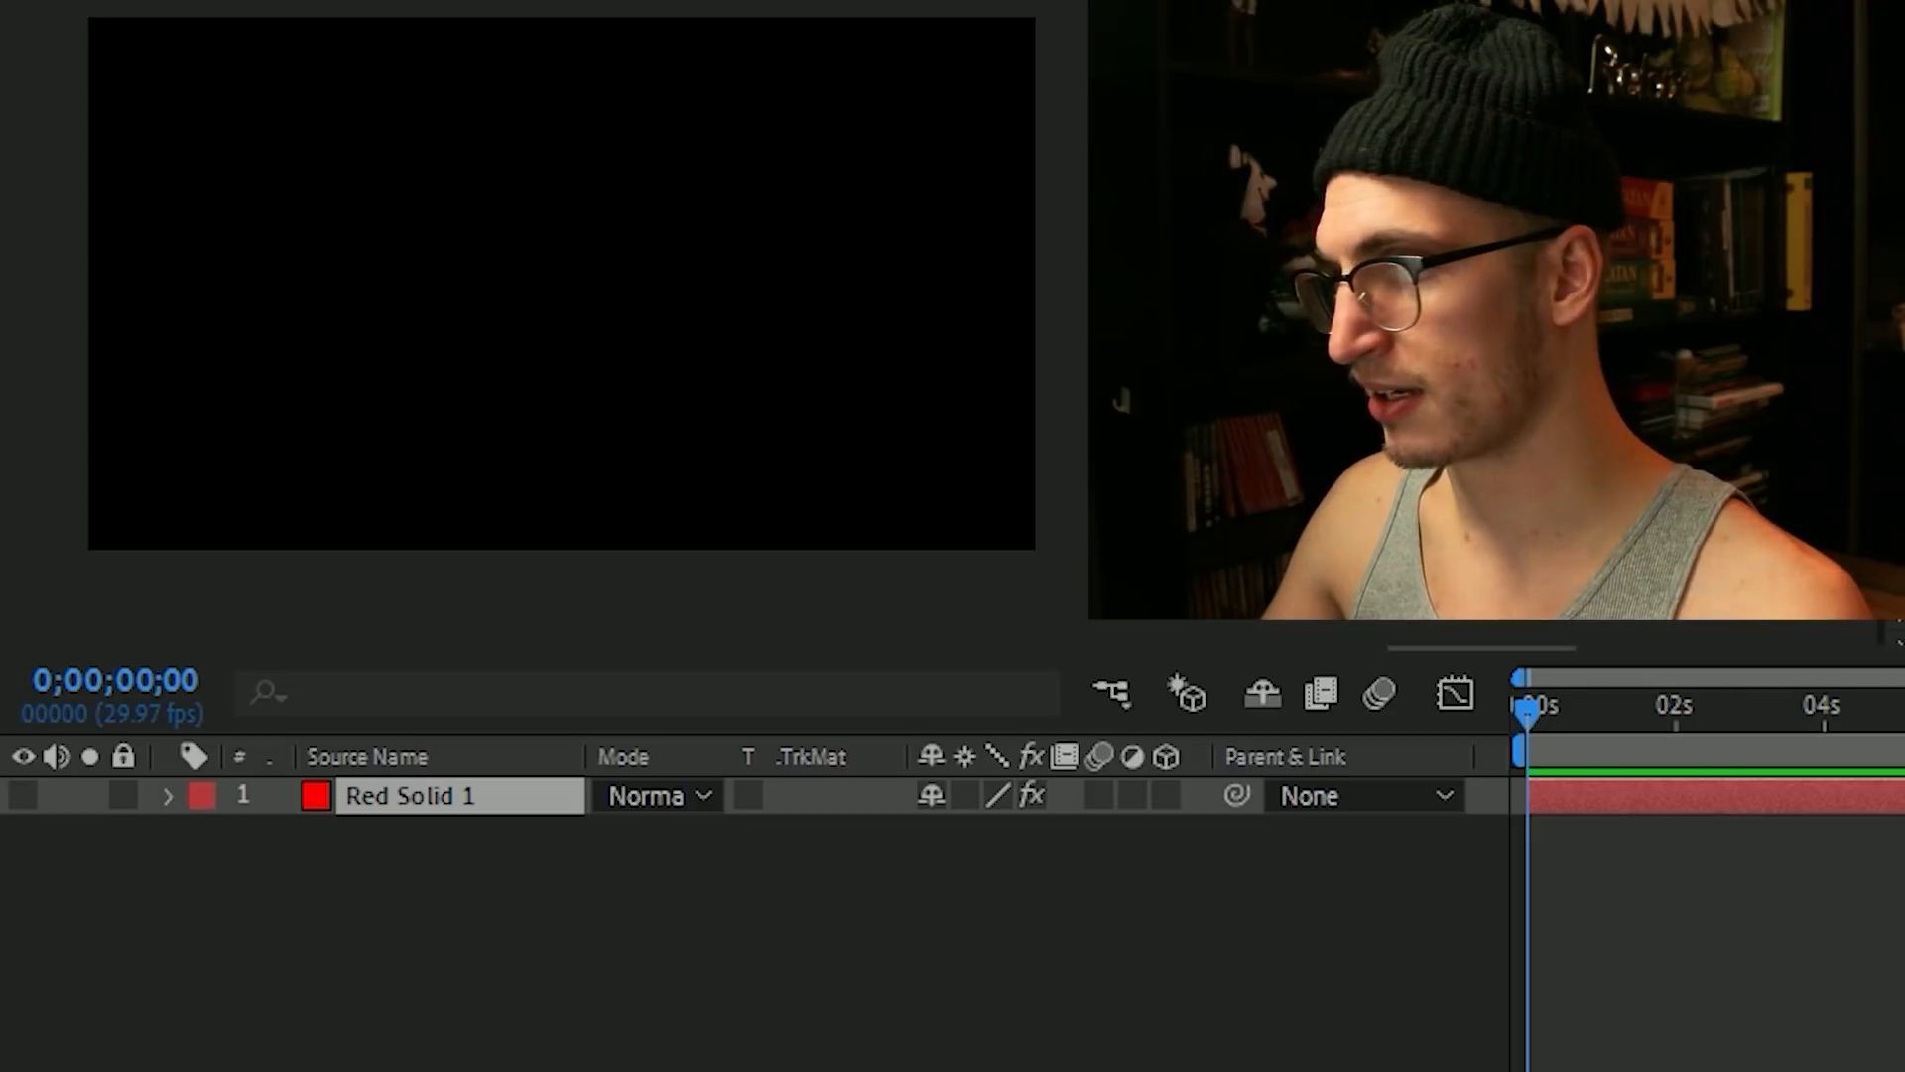
key(Return)
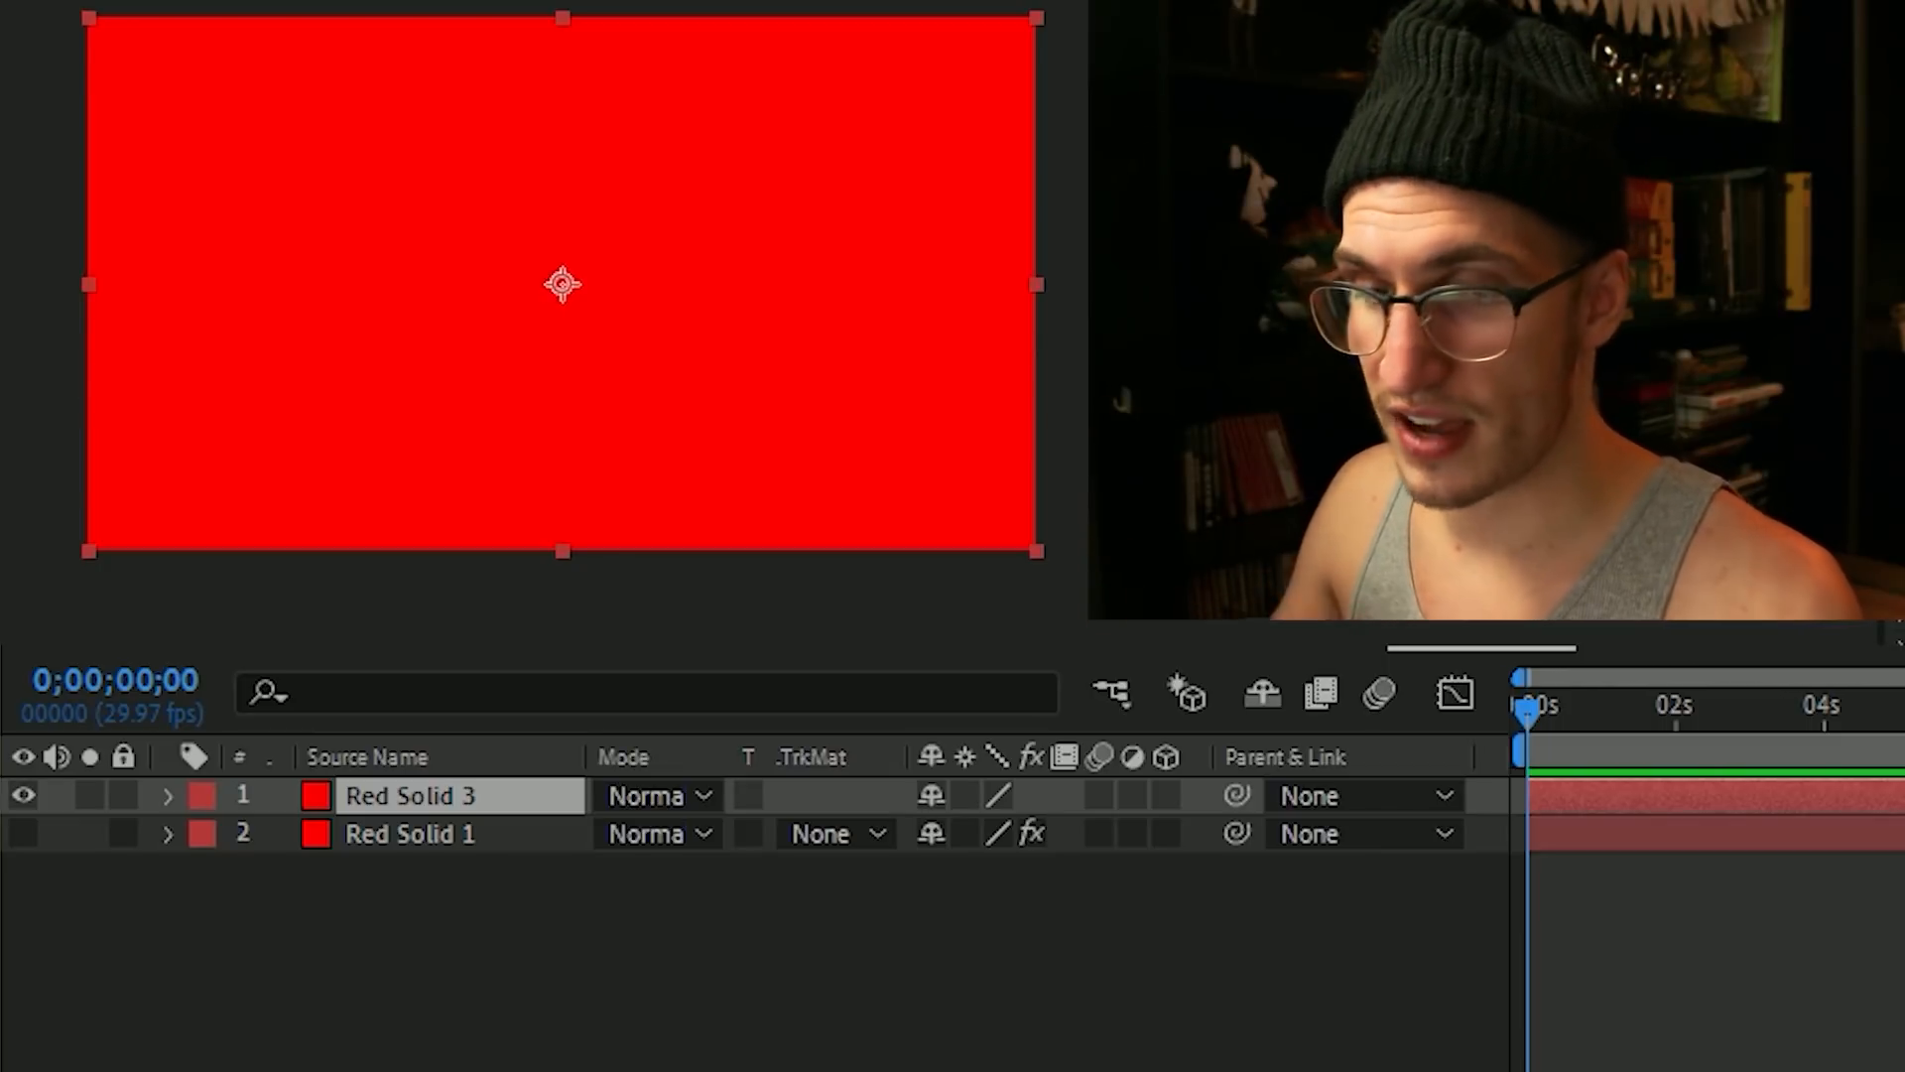
Apply Fractal Noise to Red Solid 3 and drive its Random Seed with the expression time*3.
key(ctrl+5)
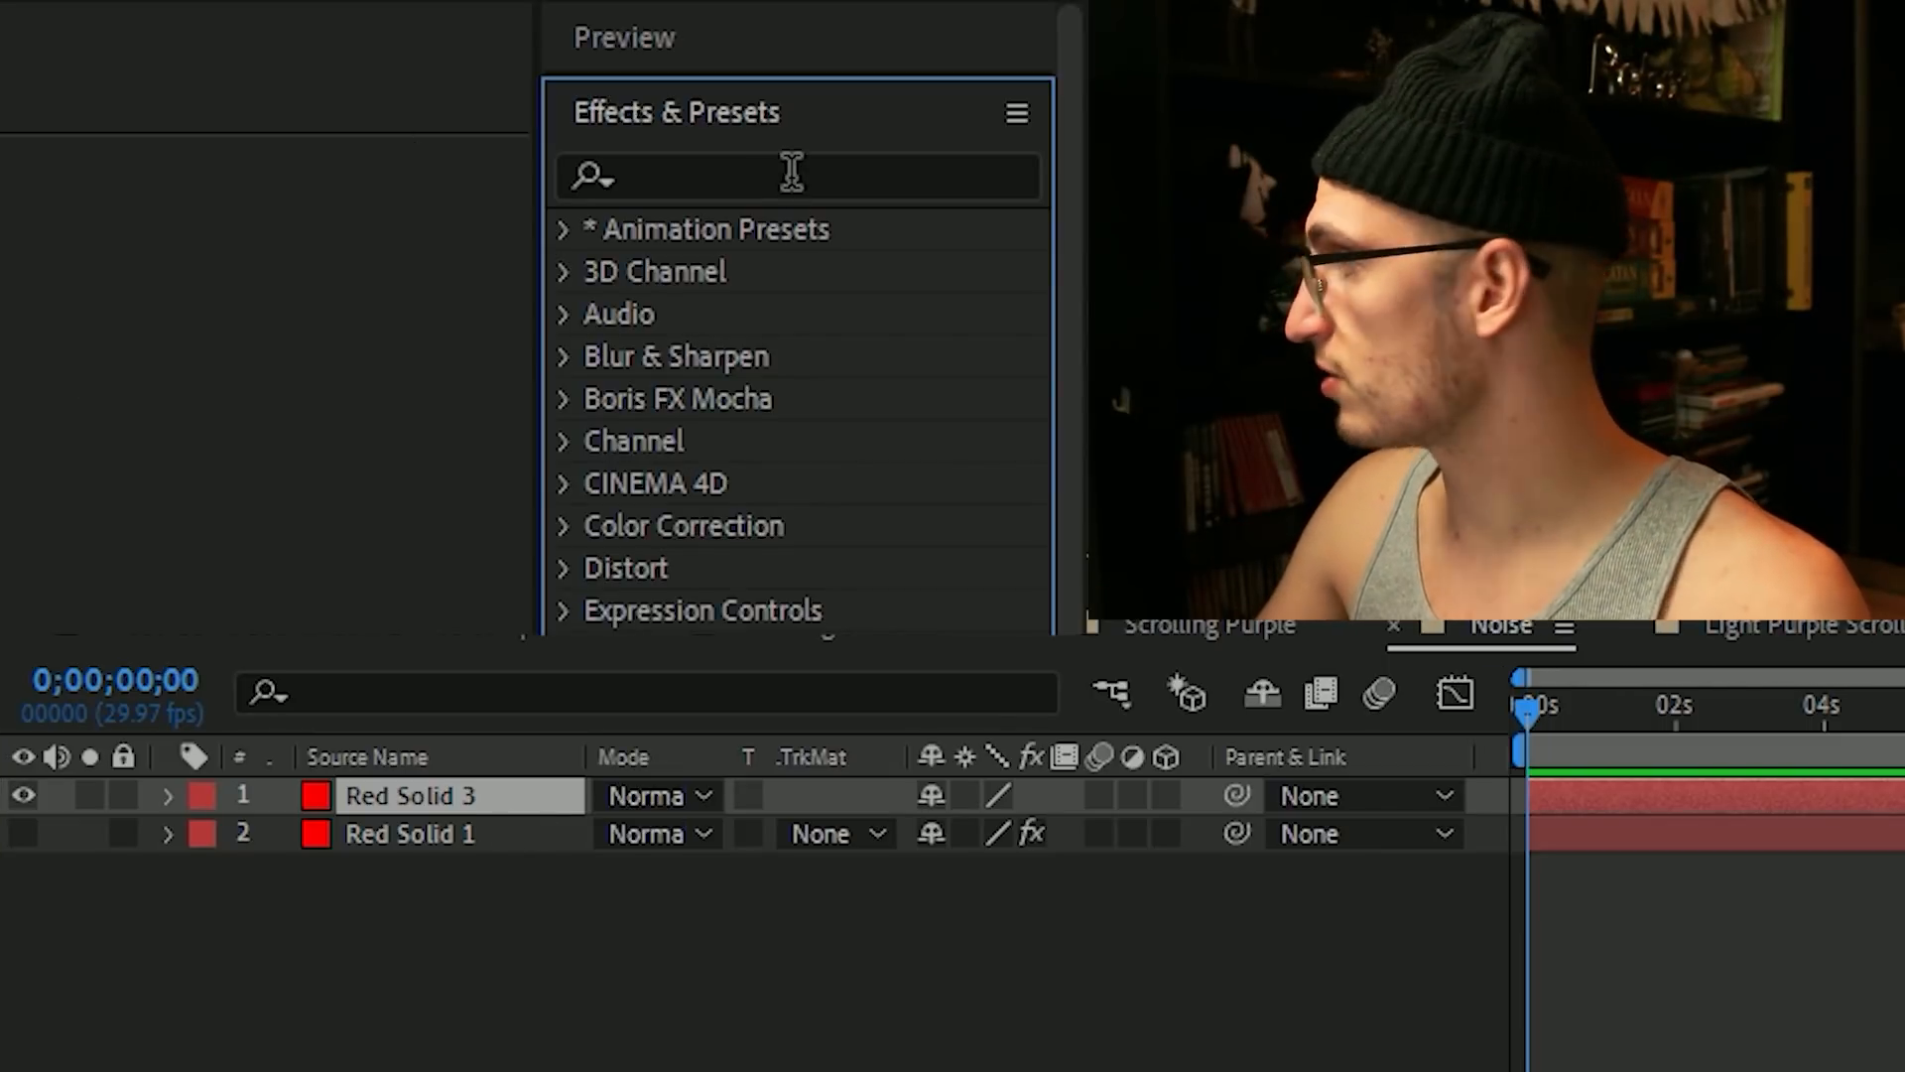
click(790, 172)
text(fract)
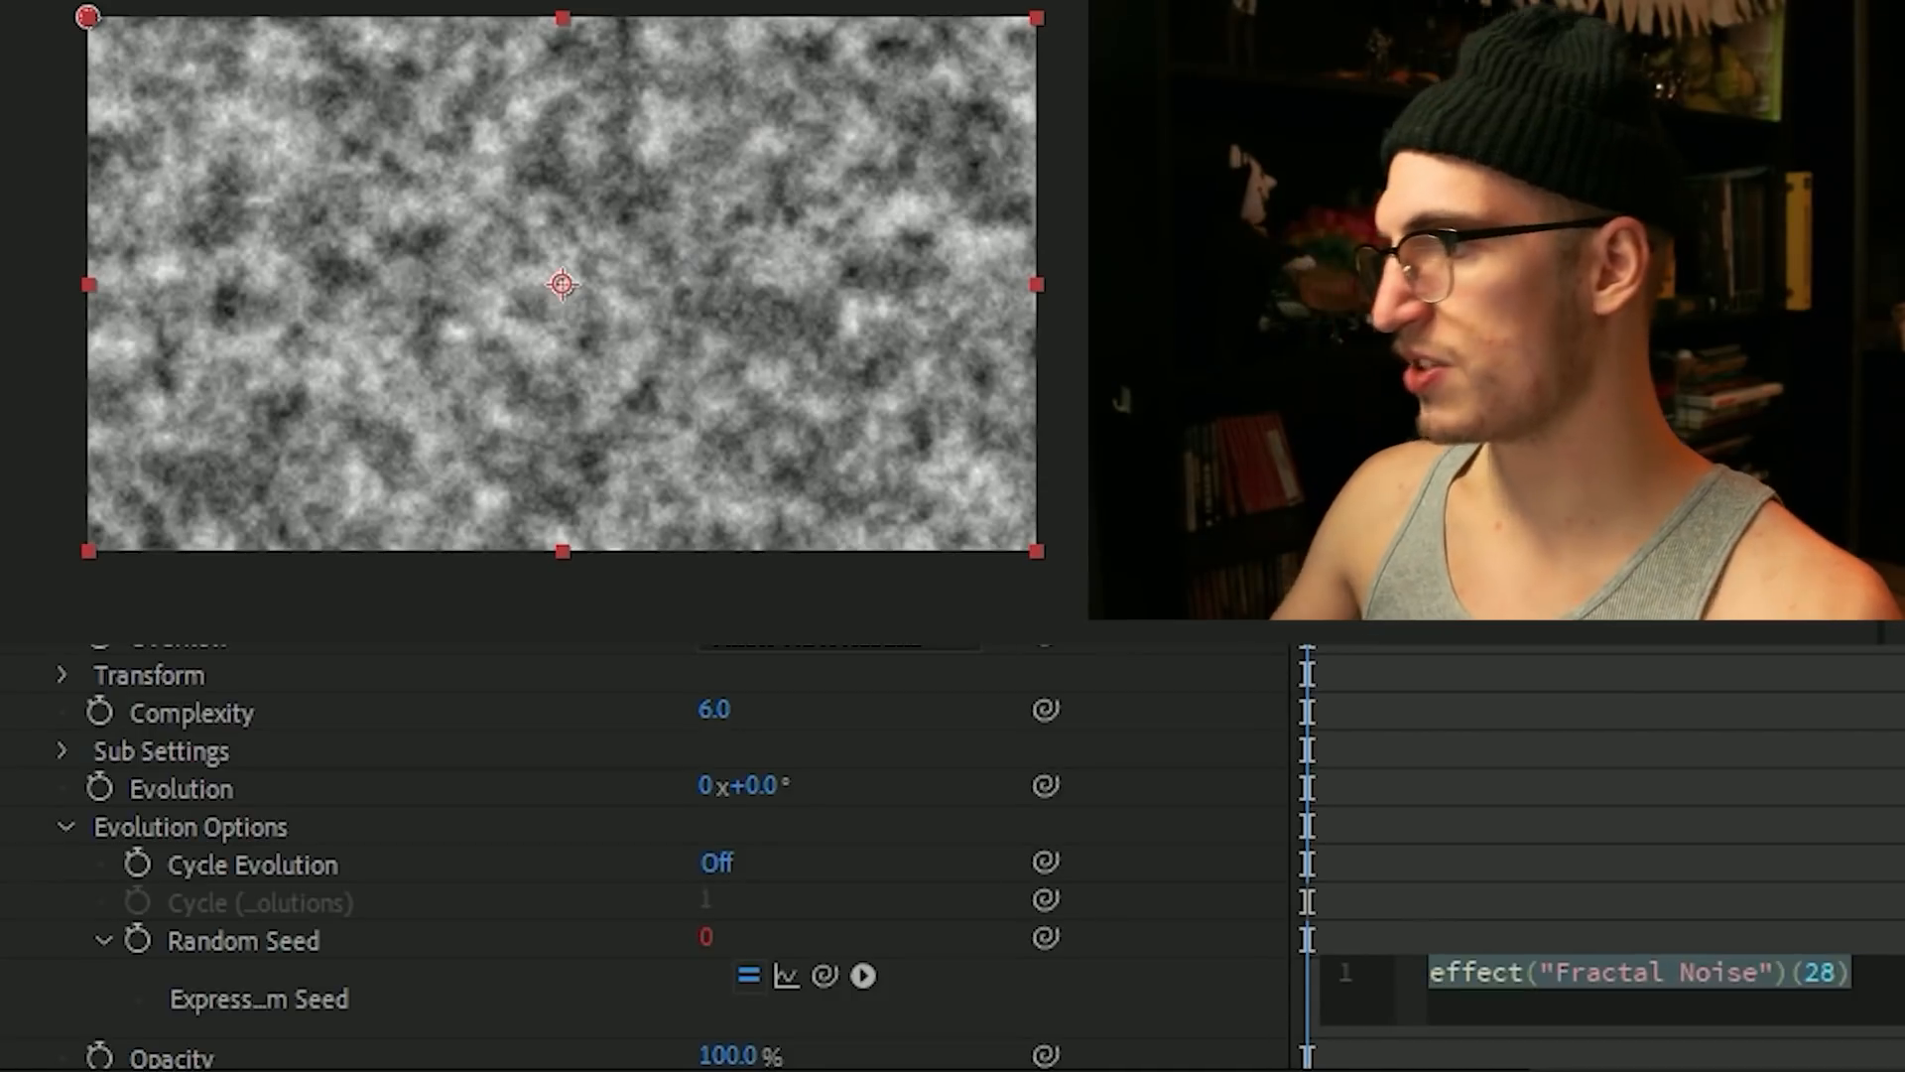
text(time*3)
key(KP_Enter)
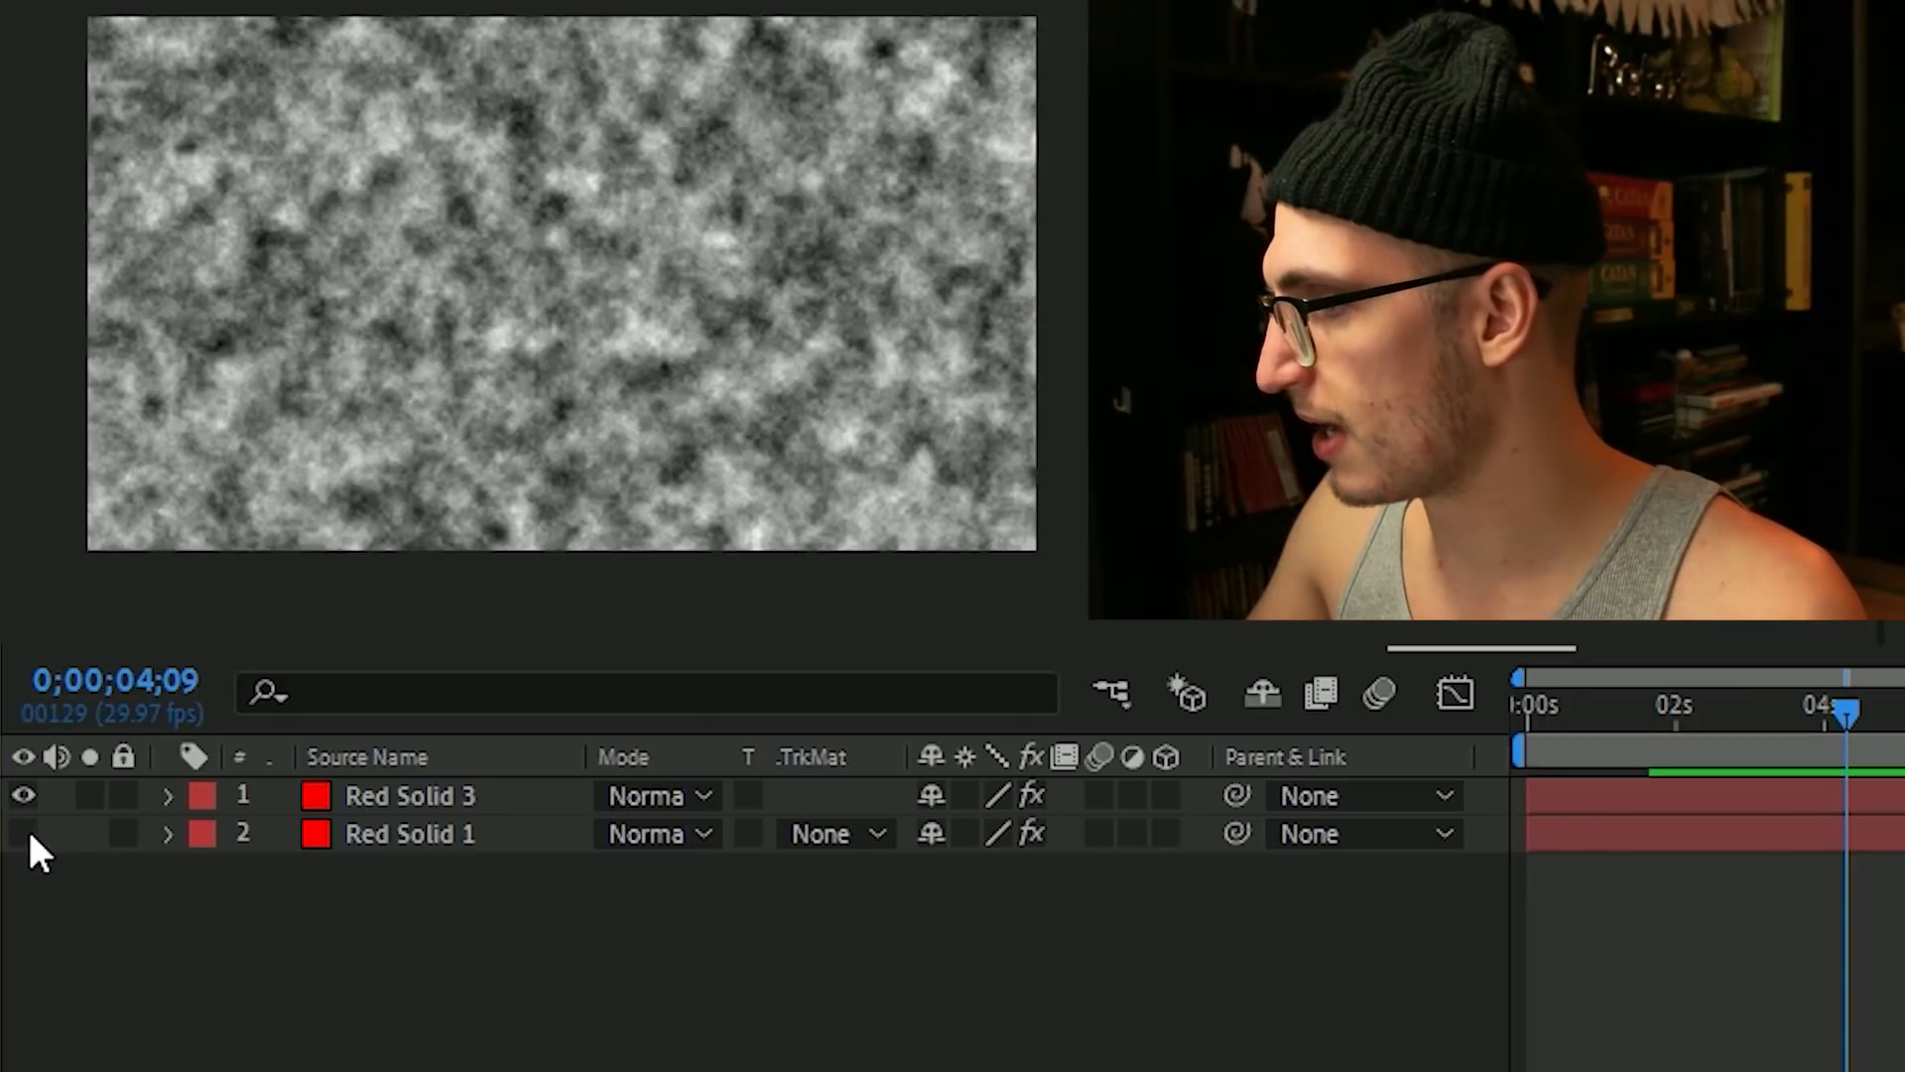
Compare the noise by showing Red Solid 1 and hiding Red Solid 3, and delete Red Solid 3.
click(24, 833)
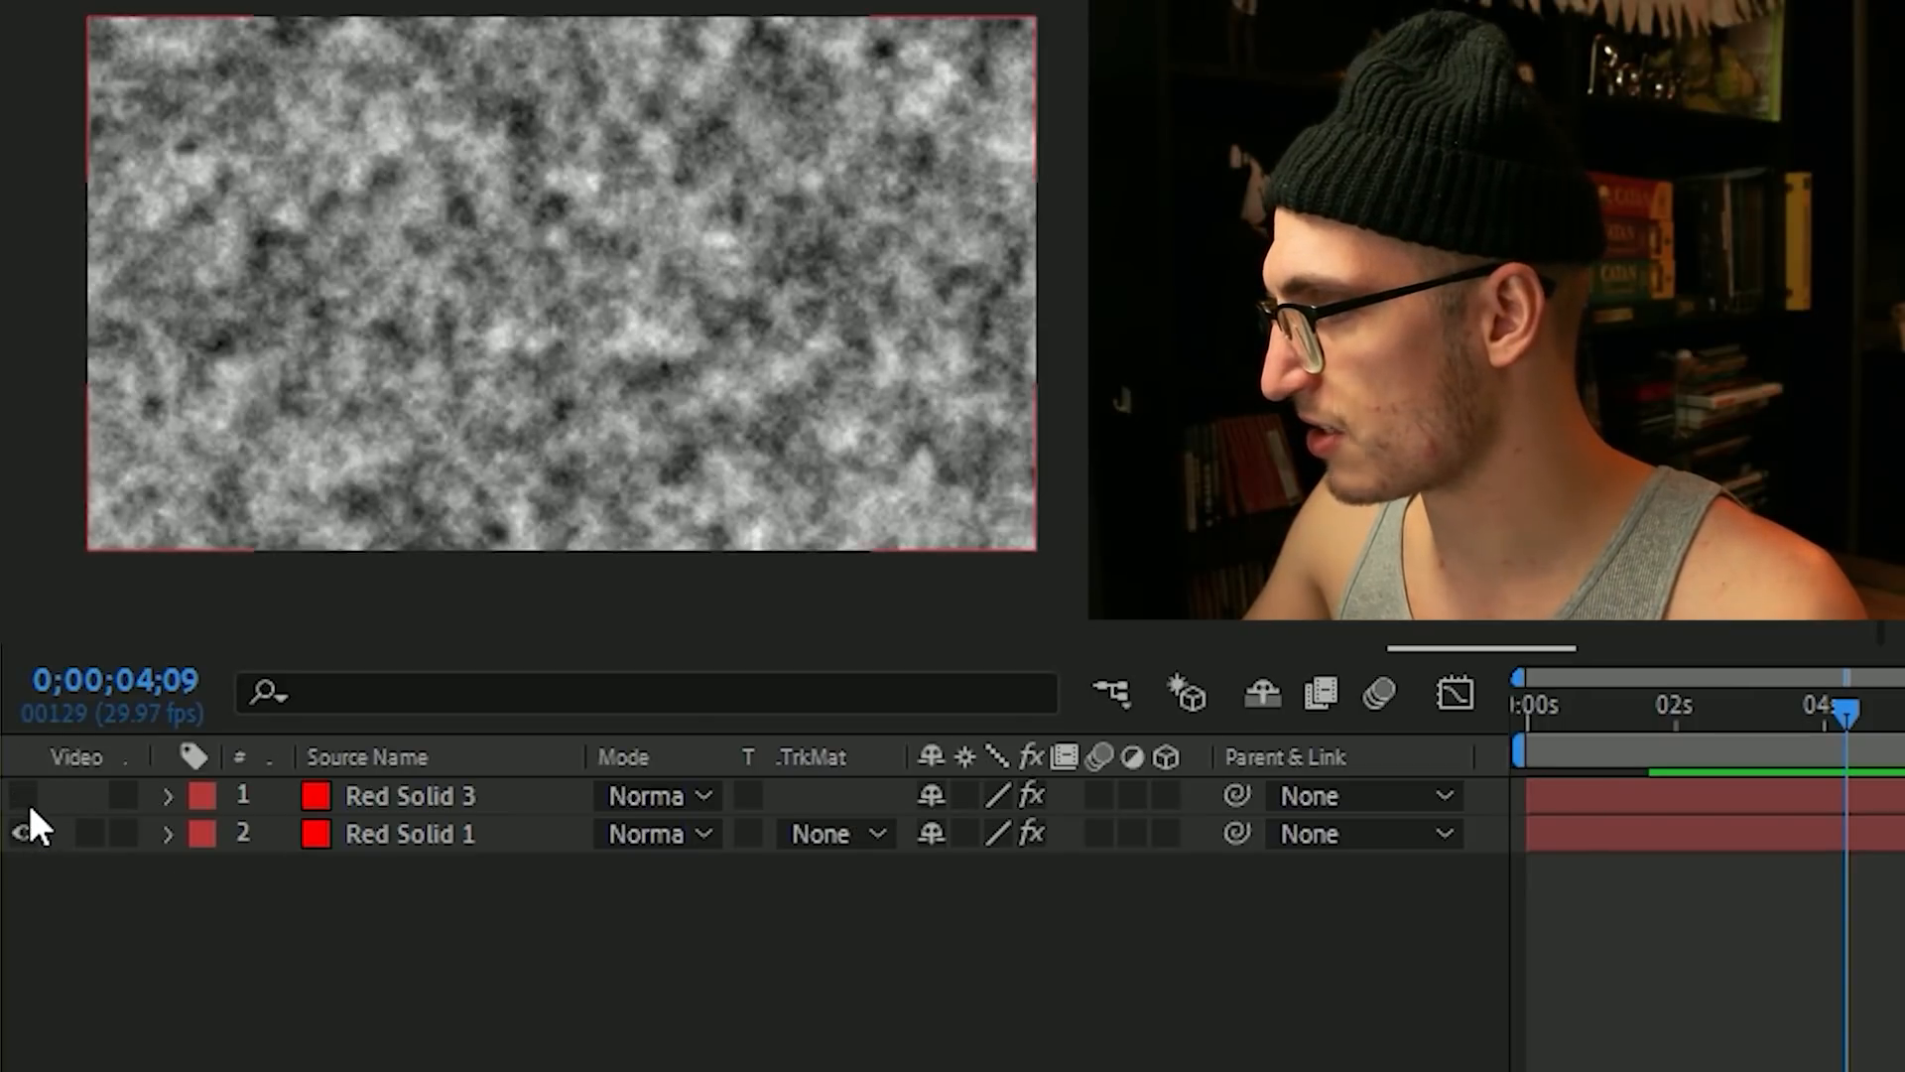
click(24, 796)
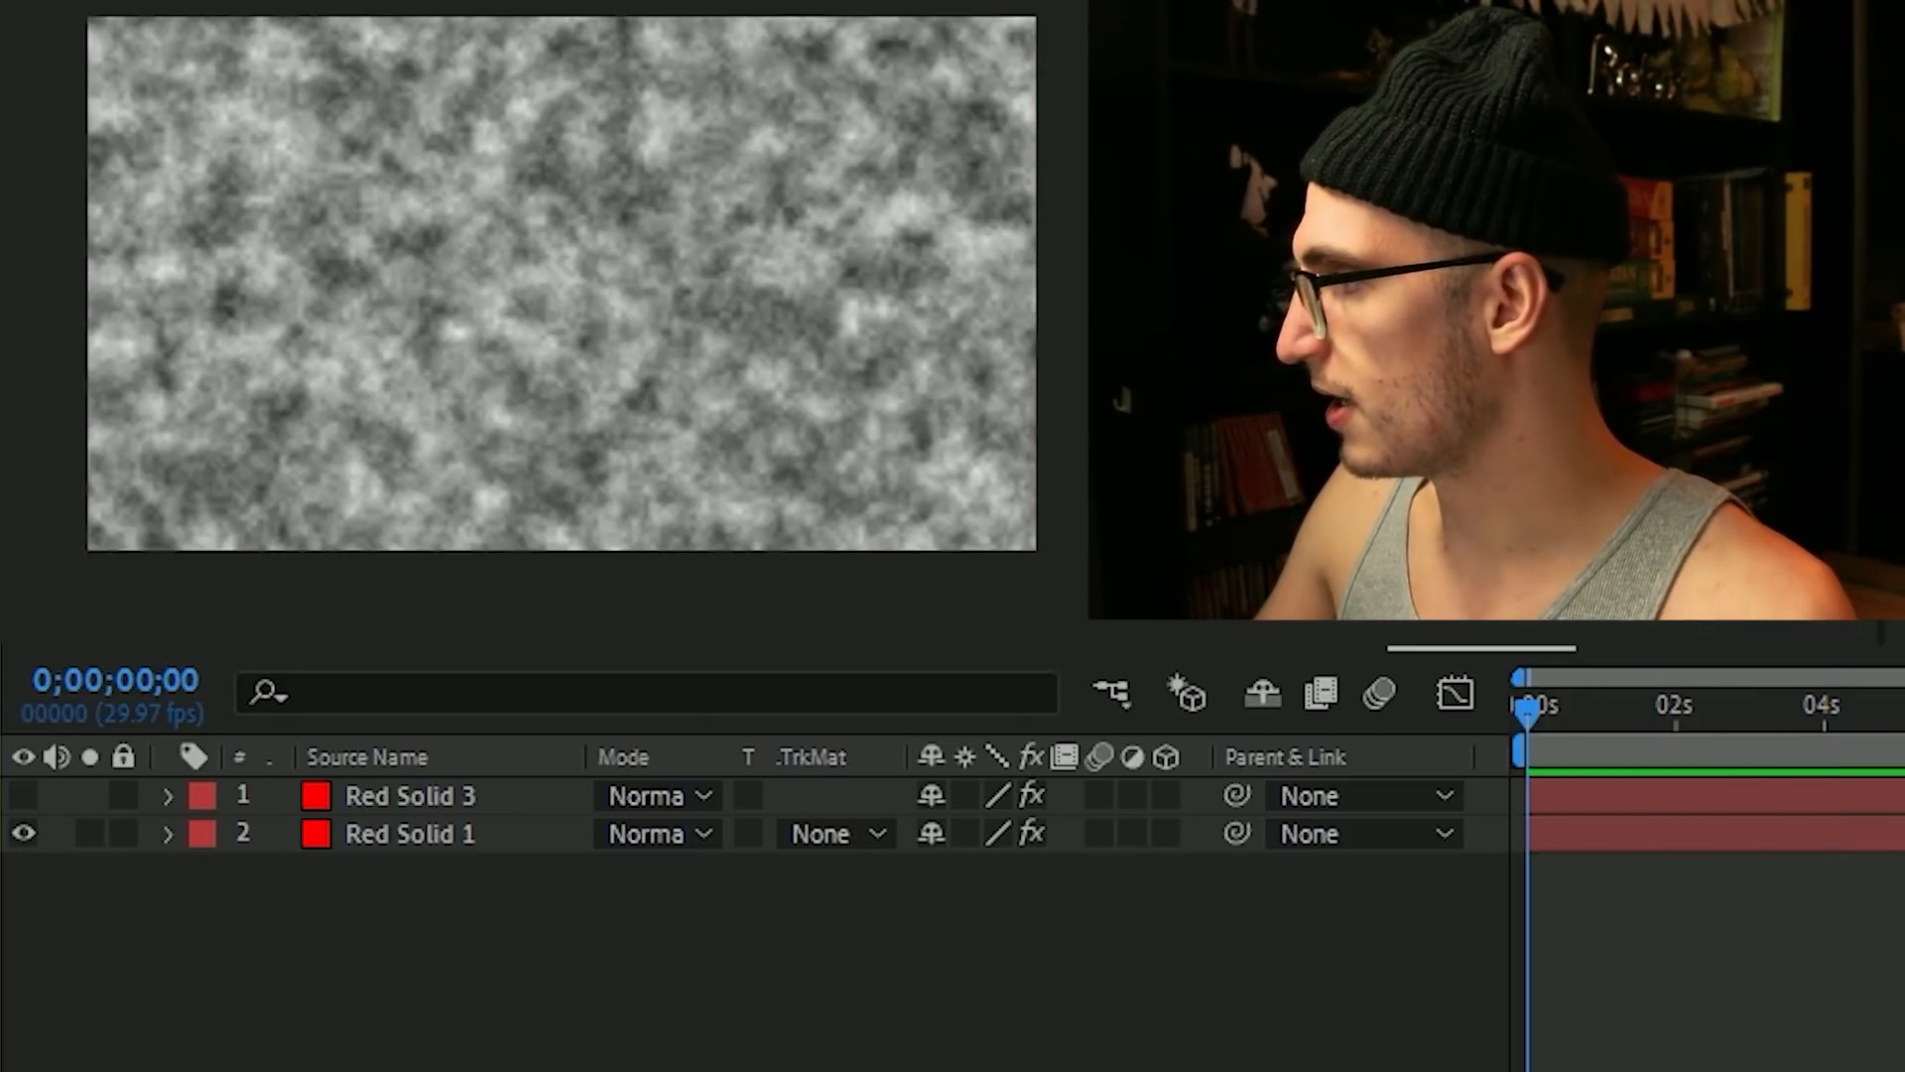
click(404, 834)
click(486, 796)
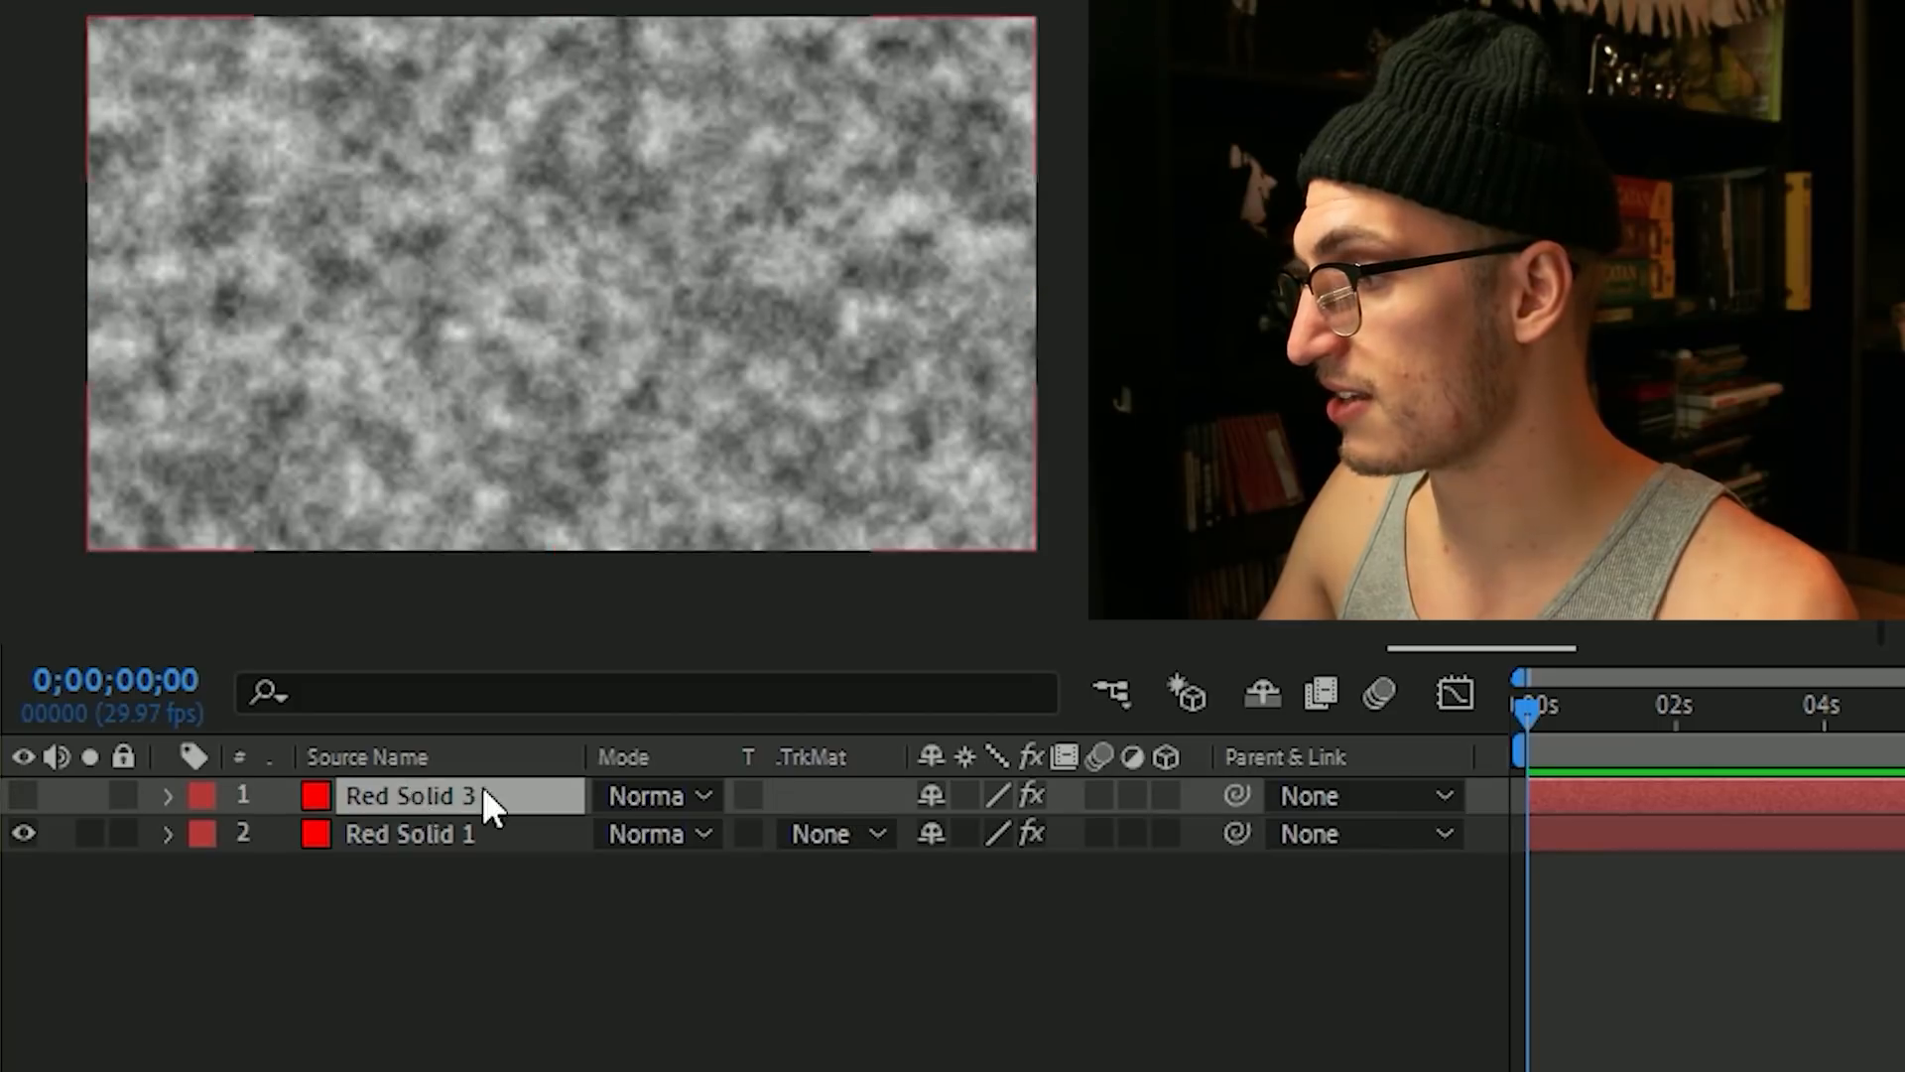
key(Delete)
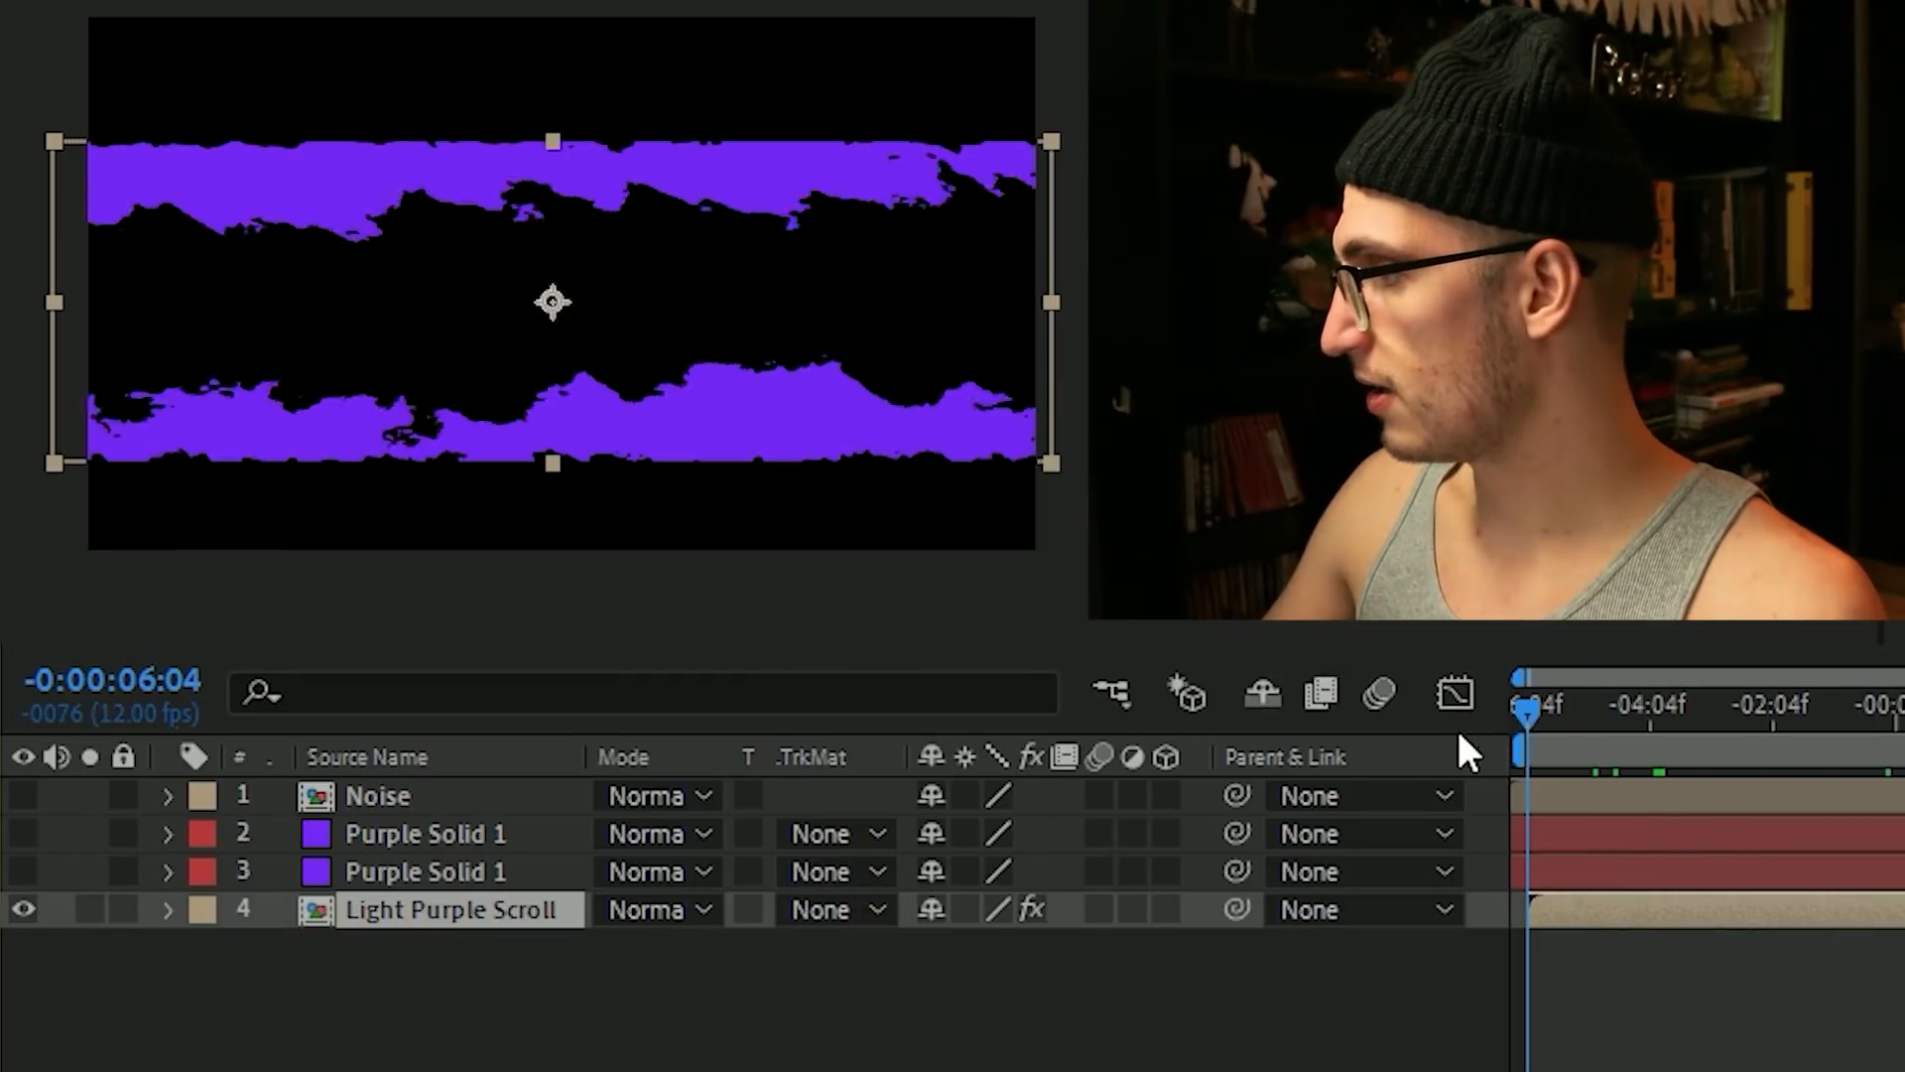
Stretch the Light Purple Scroll layer slightly taller in Inner Purple and show both Purple Solid 1 layers above and below the waves.
drag(1519, 711, 1900, 722)
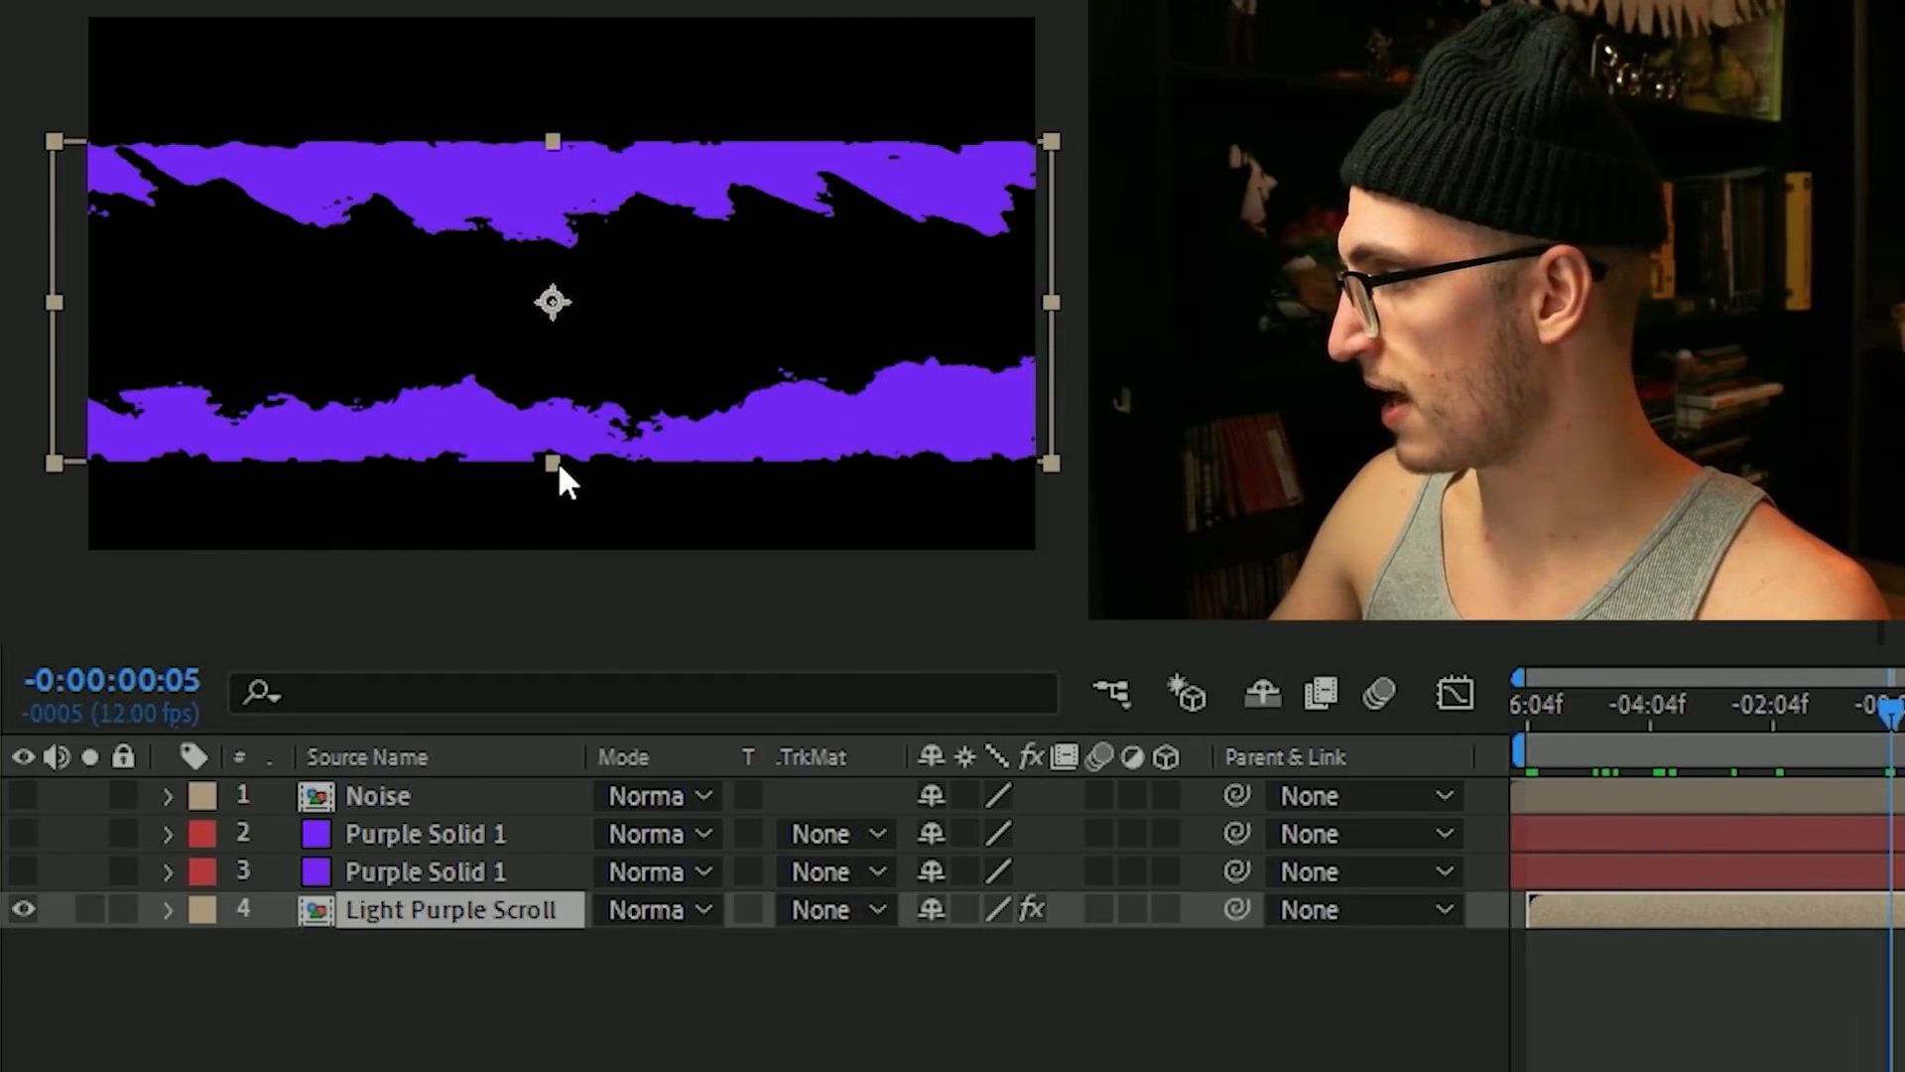
mouse_move(553, 462)
mouse_down()
mouse_move(553, 576)
mouse_move(534, 460)
mouse_up()
click(23, 834)
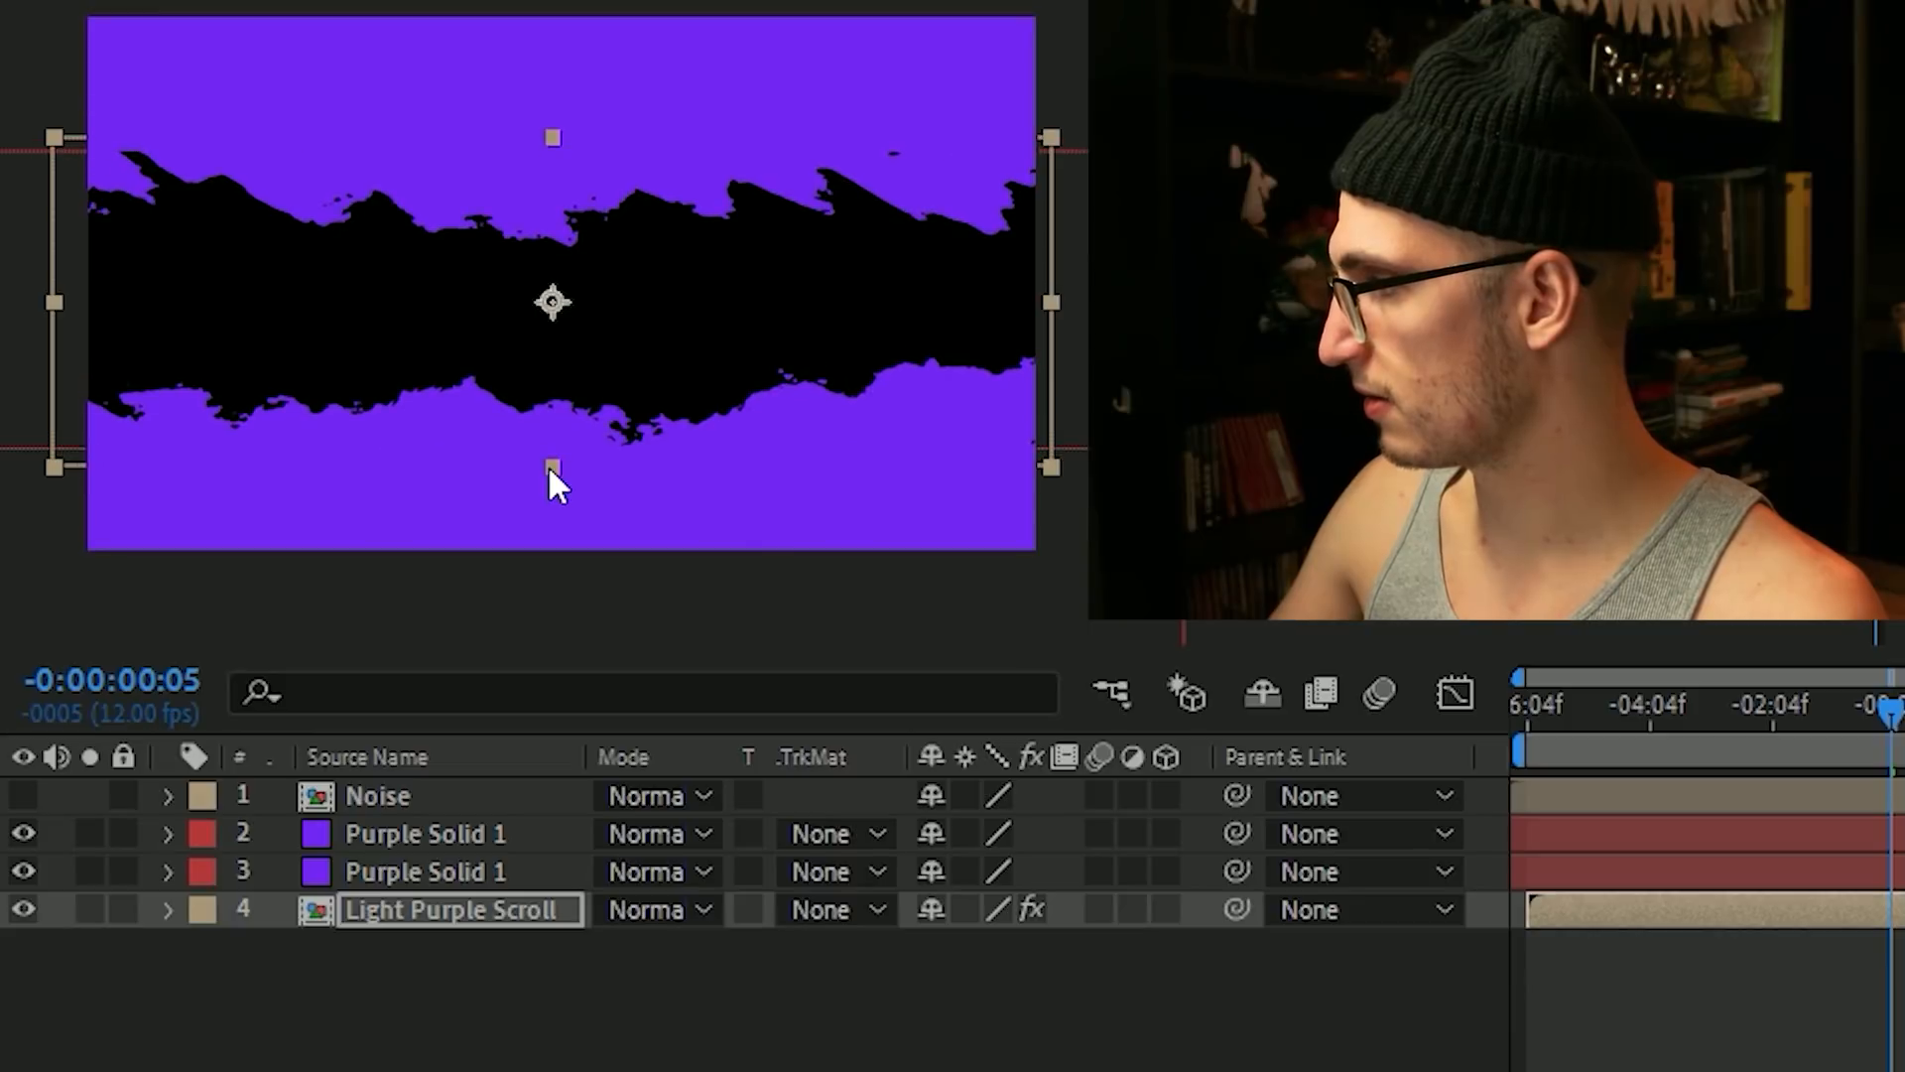
click(1802, 1047)
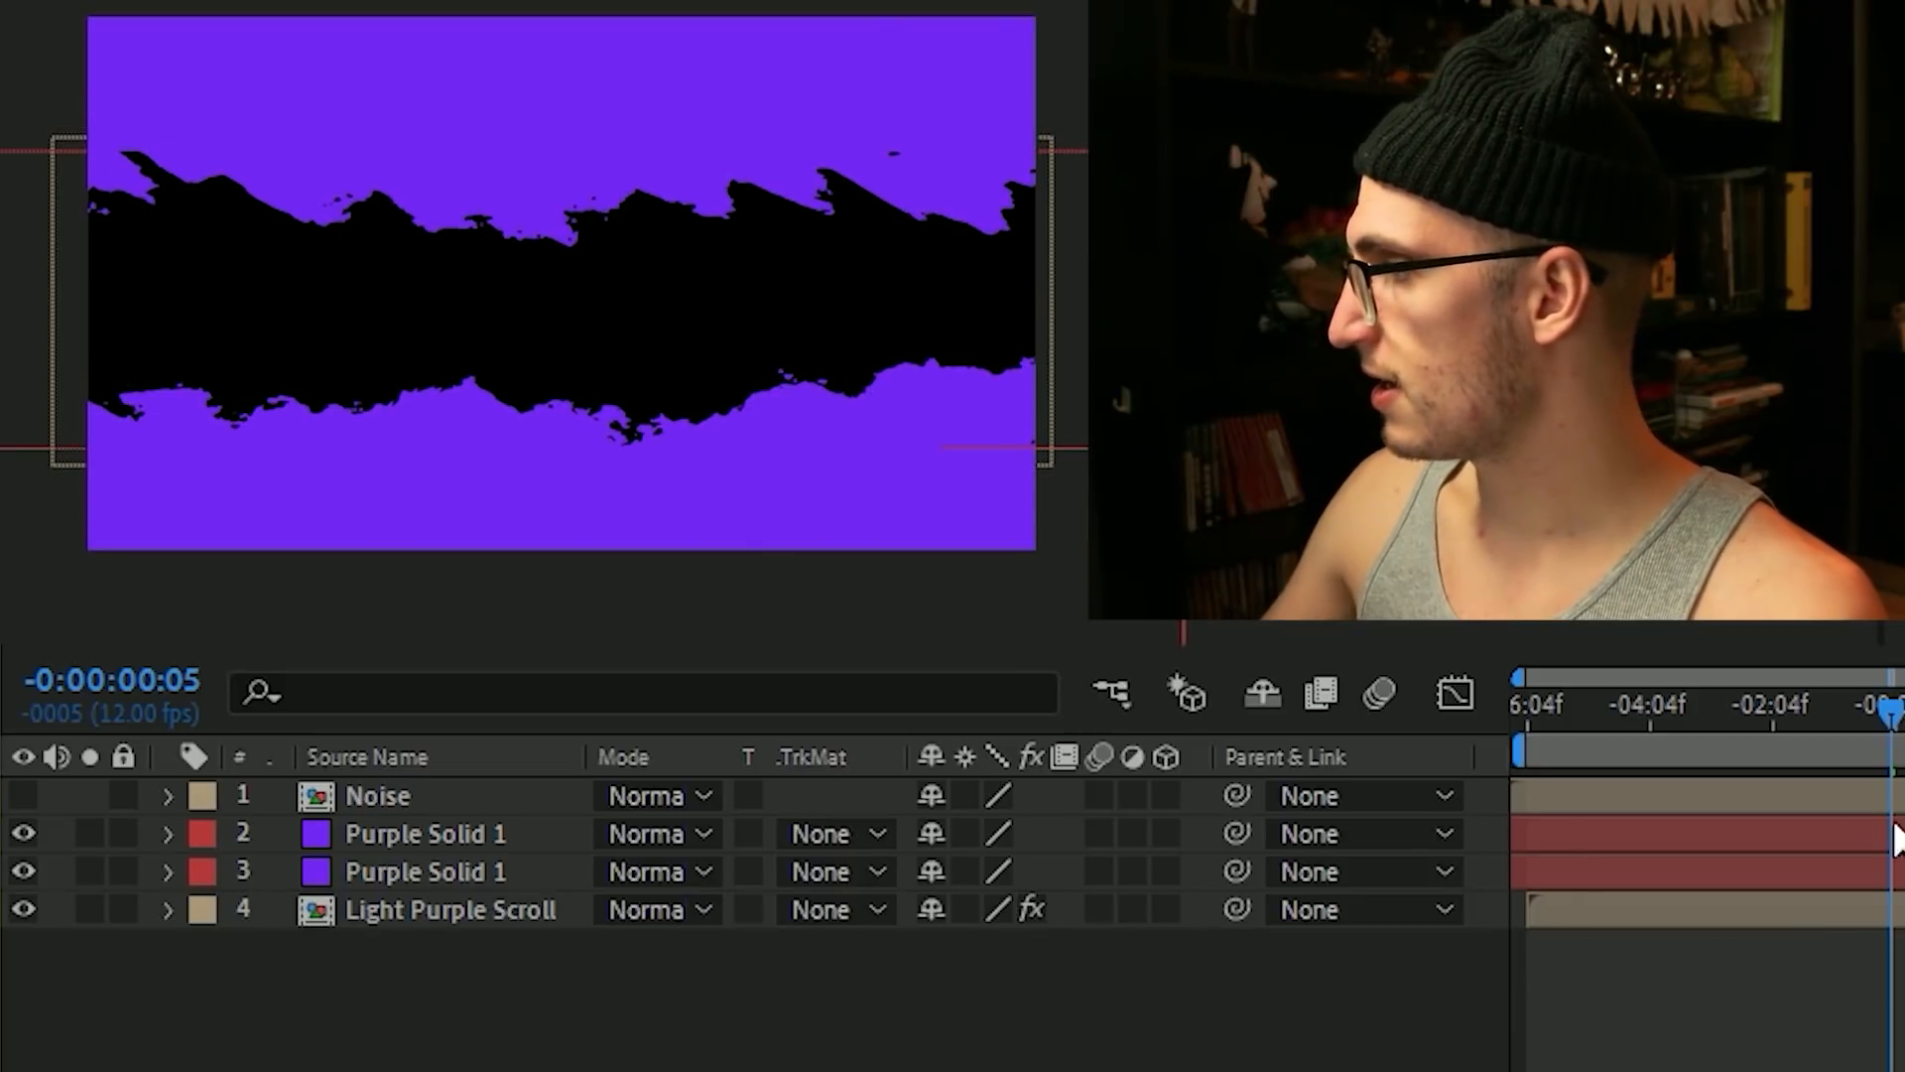
drag(1891, 709, 1545, 728)
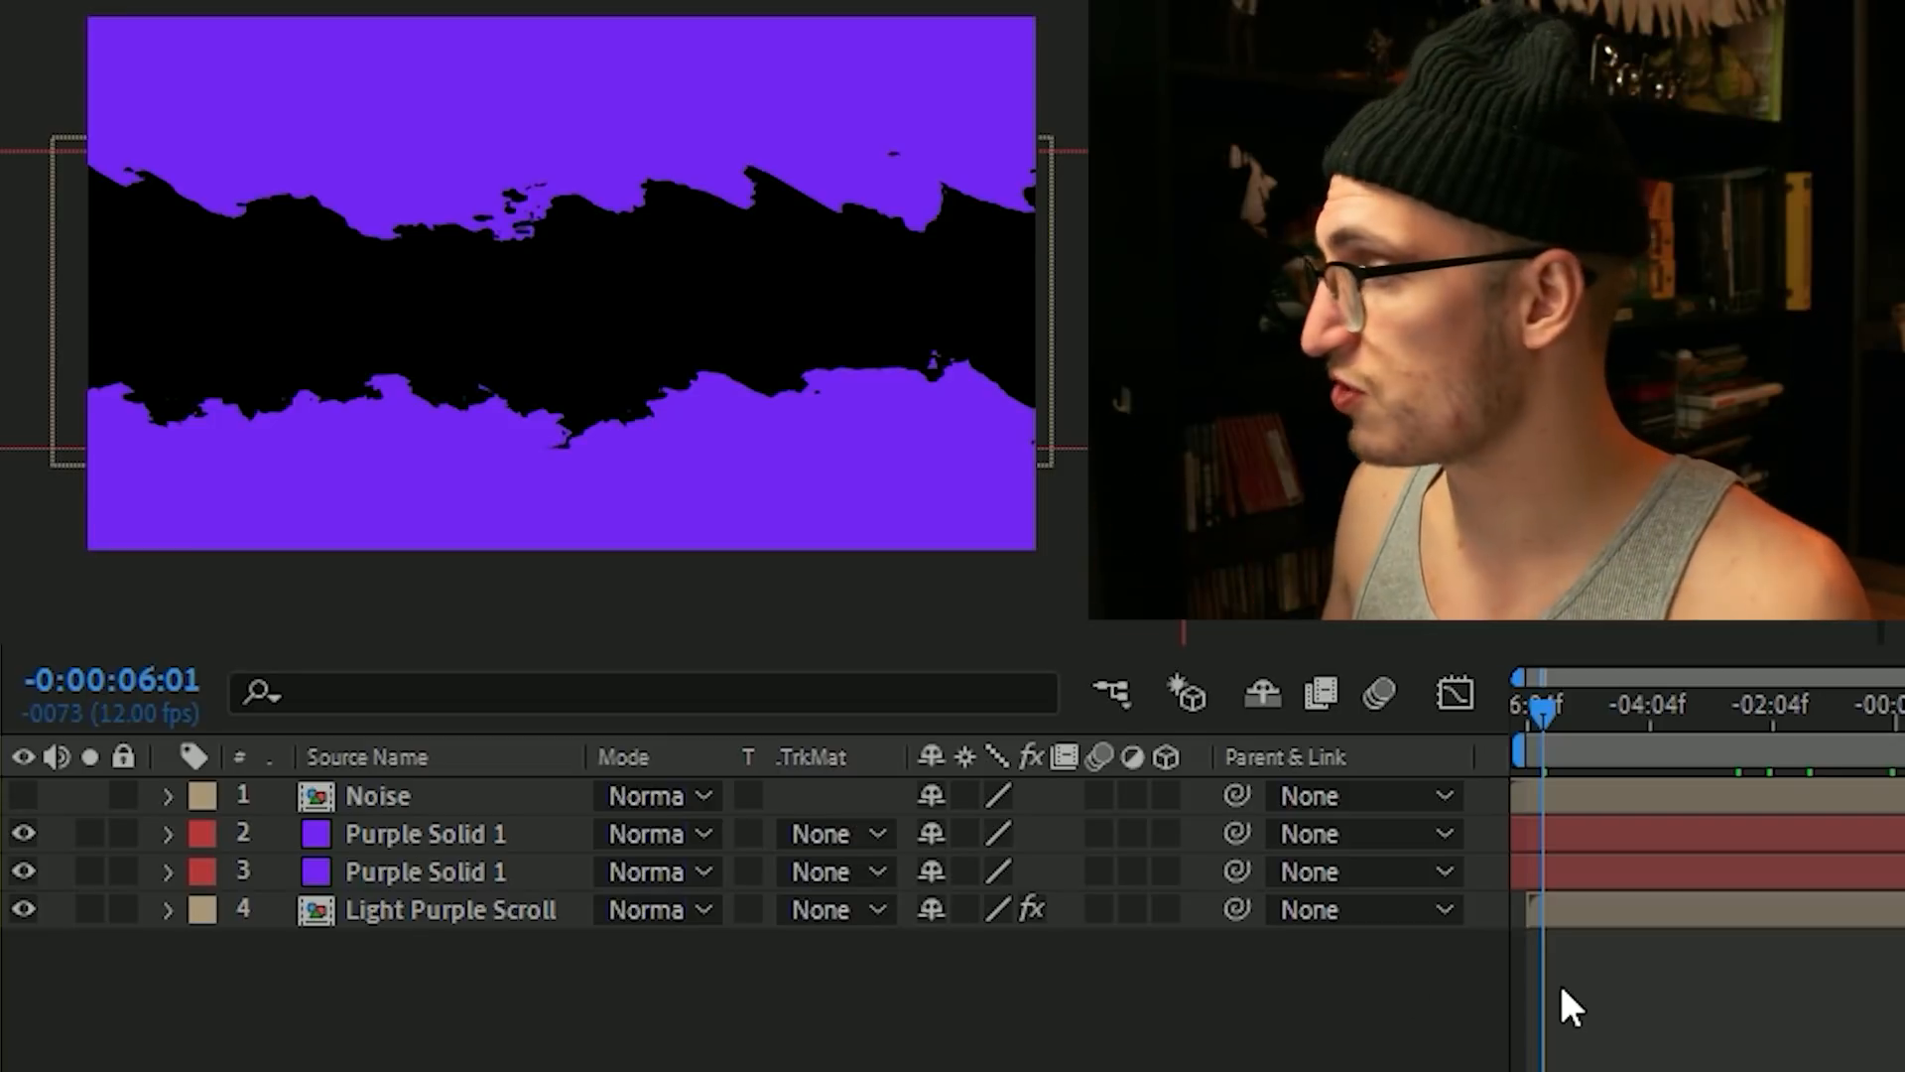
Review the Displacement Map effect on Light Purple Scroll with 1. Noise as its map layer, and scrub through the scroll.
click(478, 911)
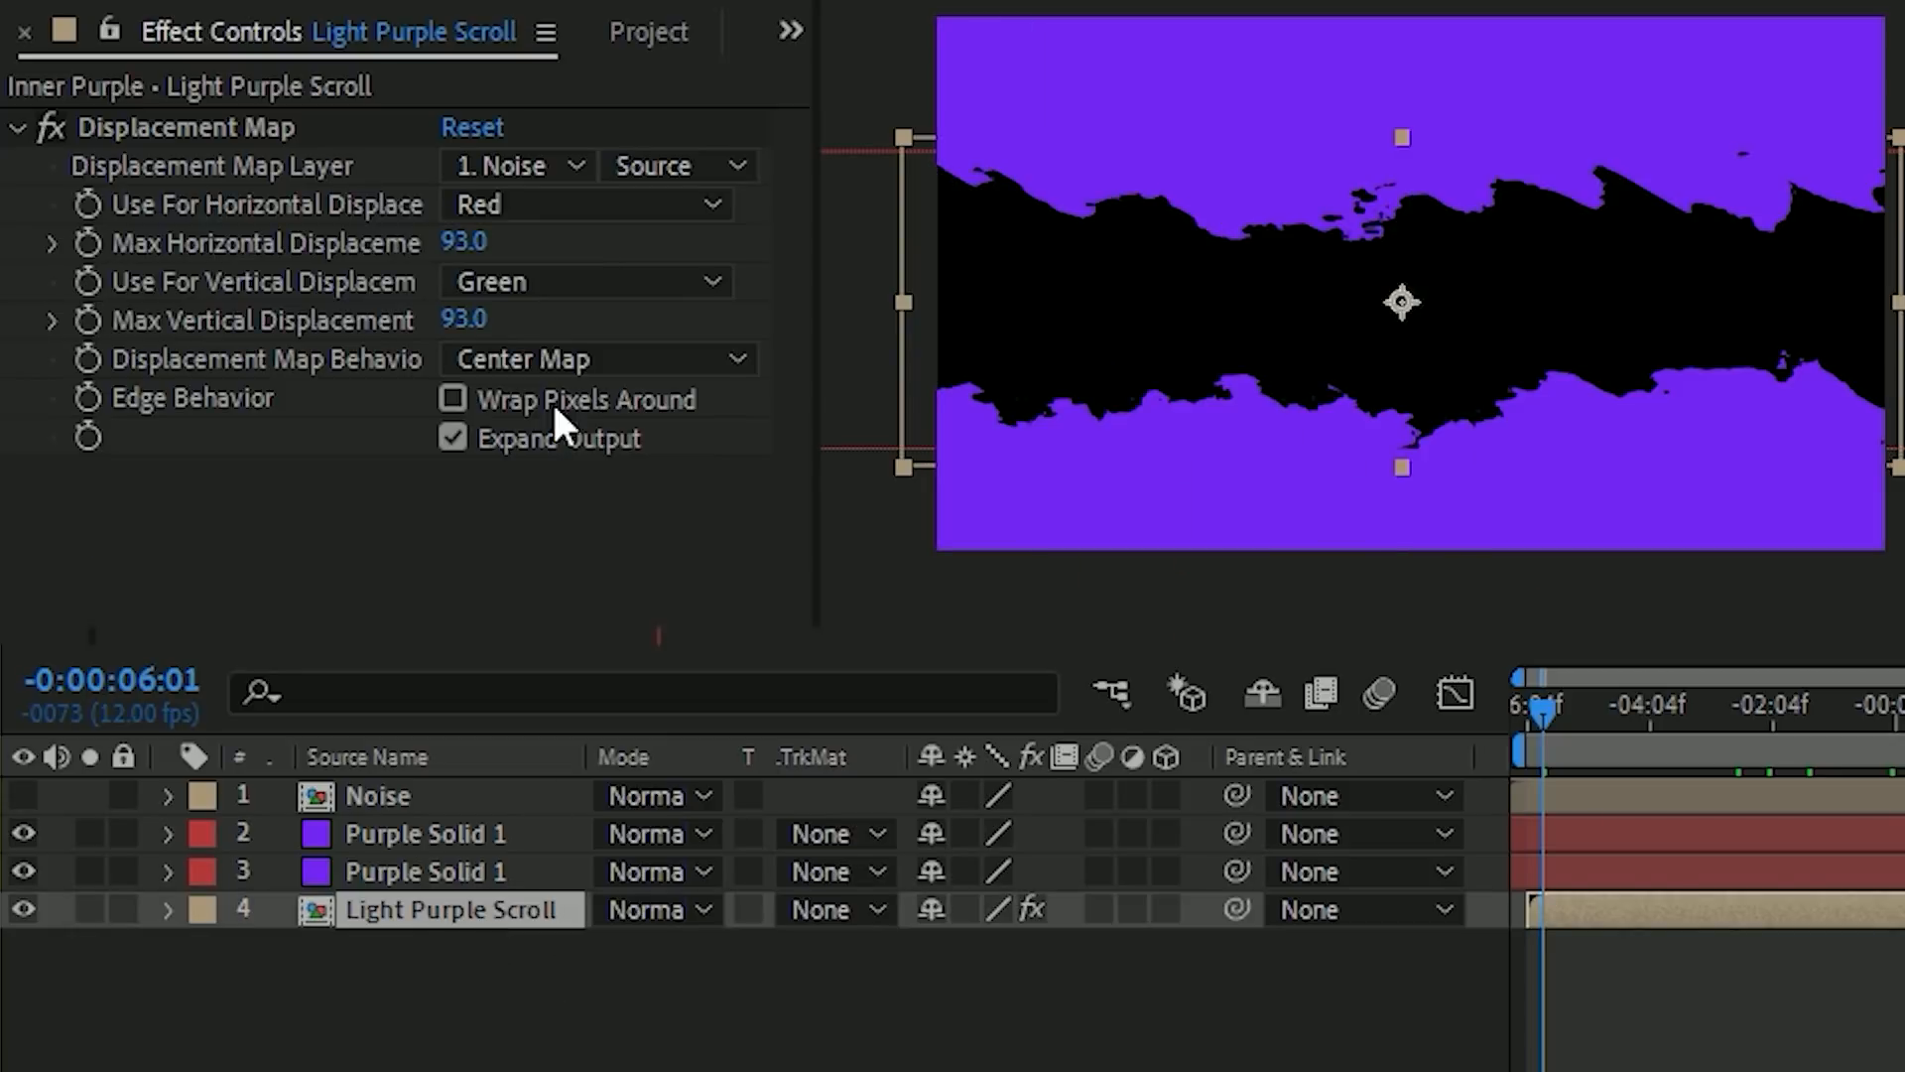
click(253, 125)
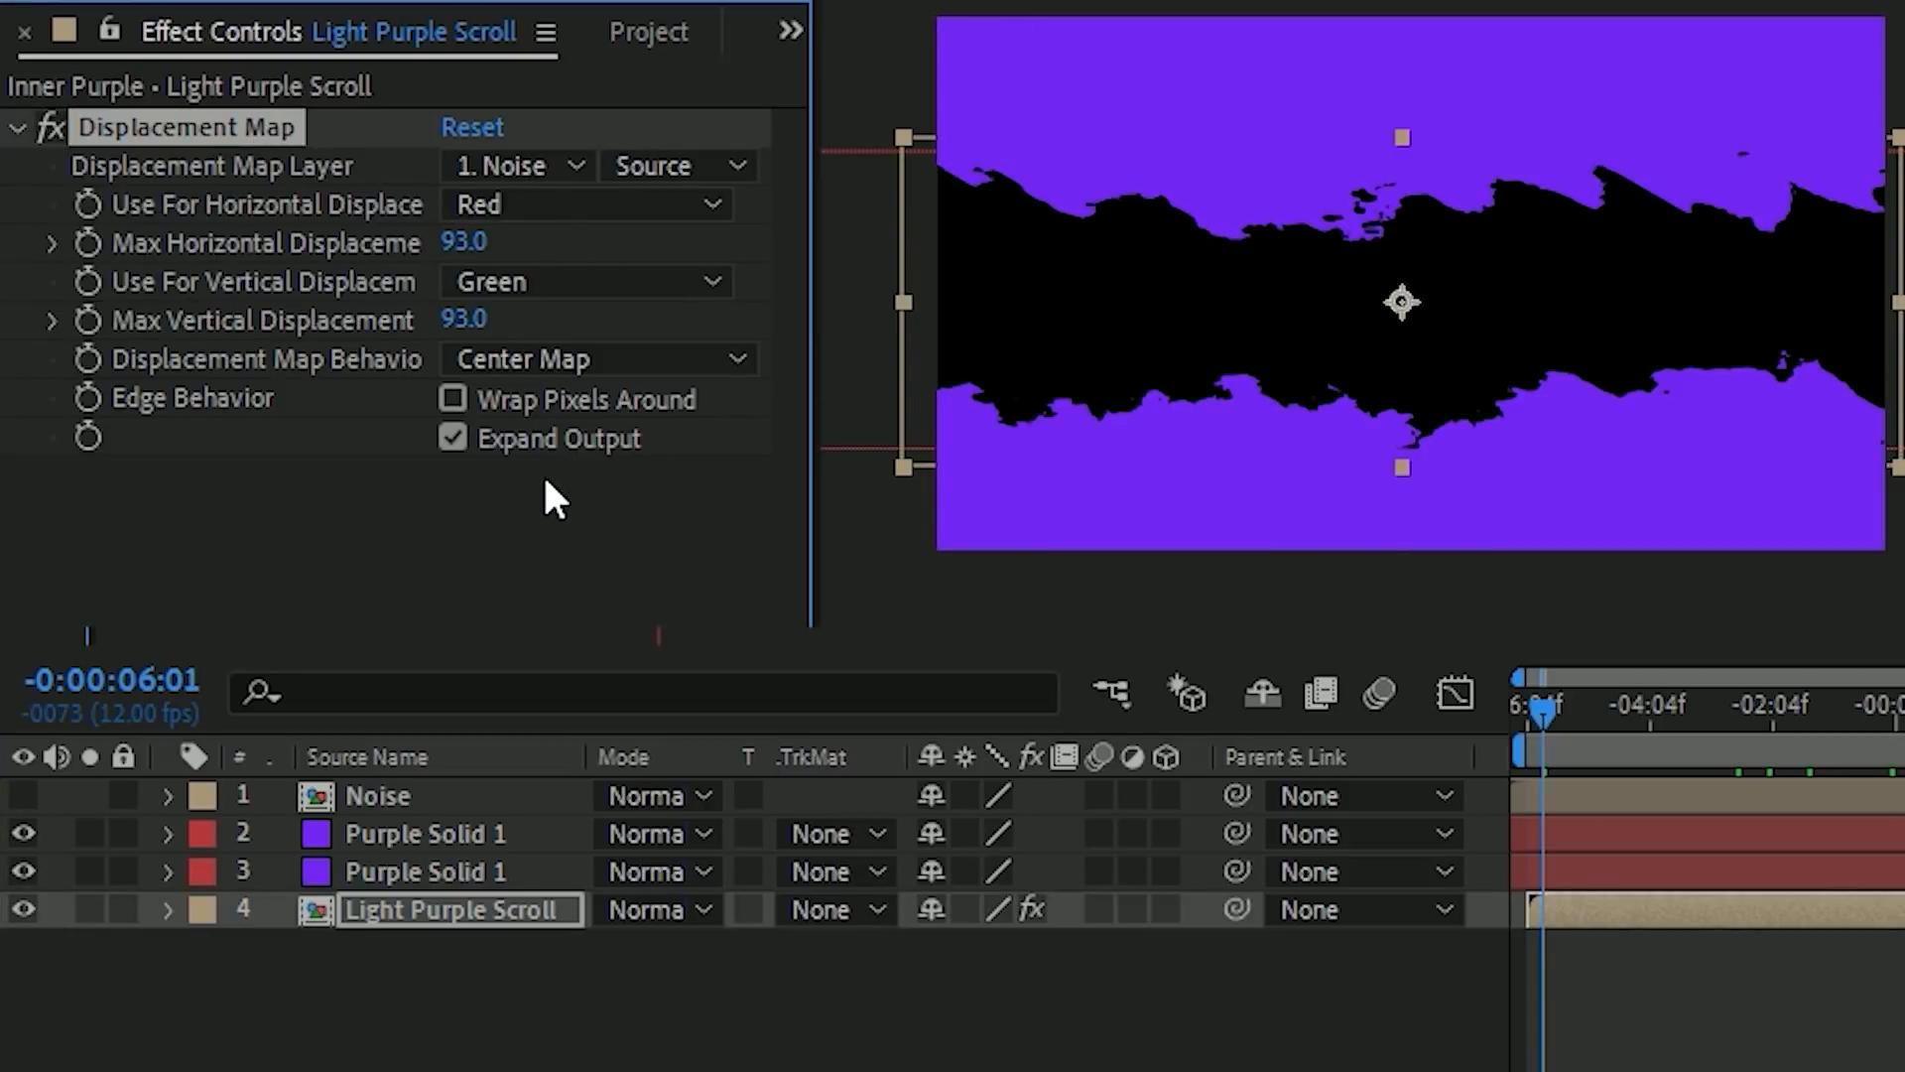
click(477, 169)
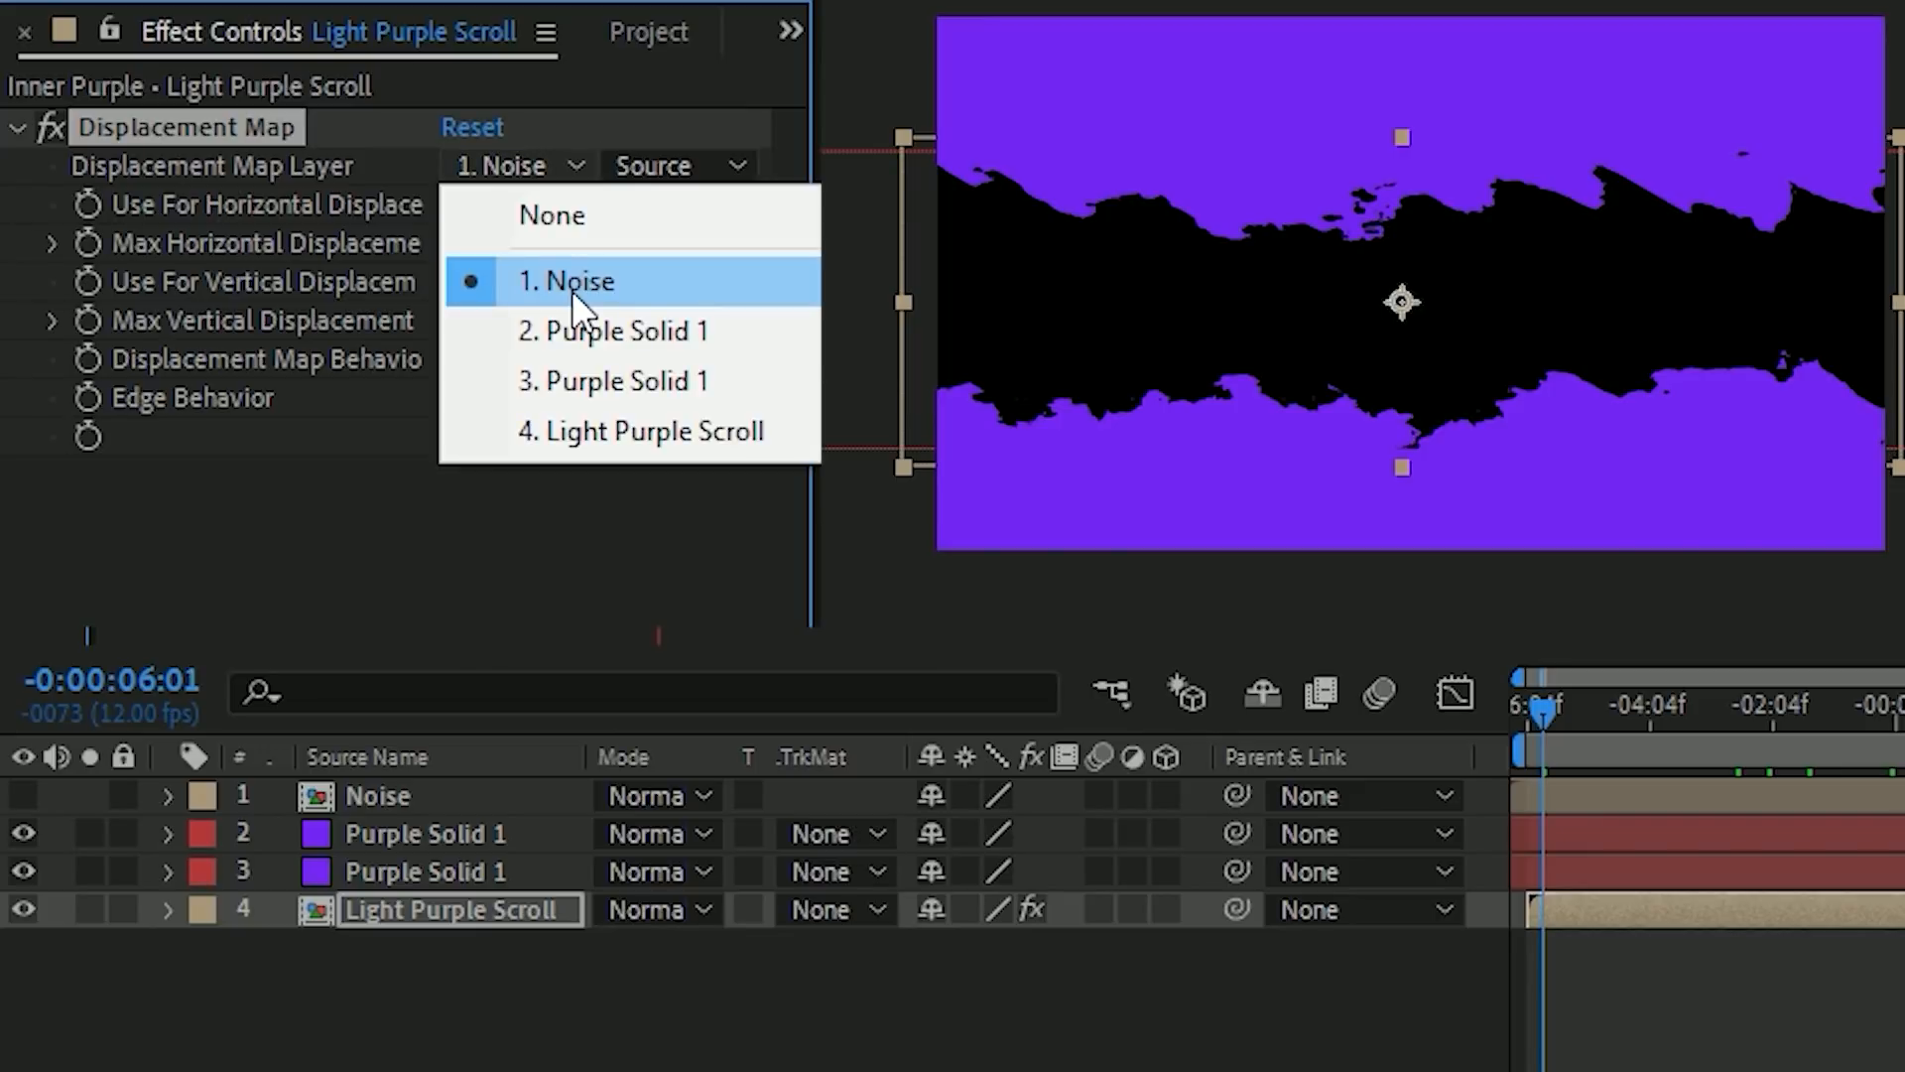
click(570, 281)
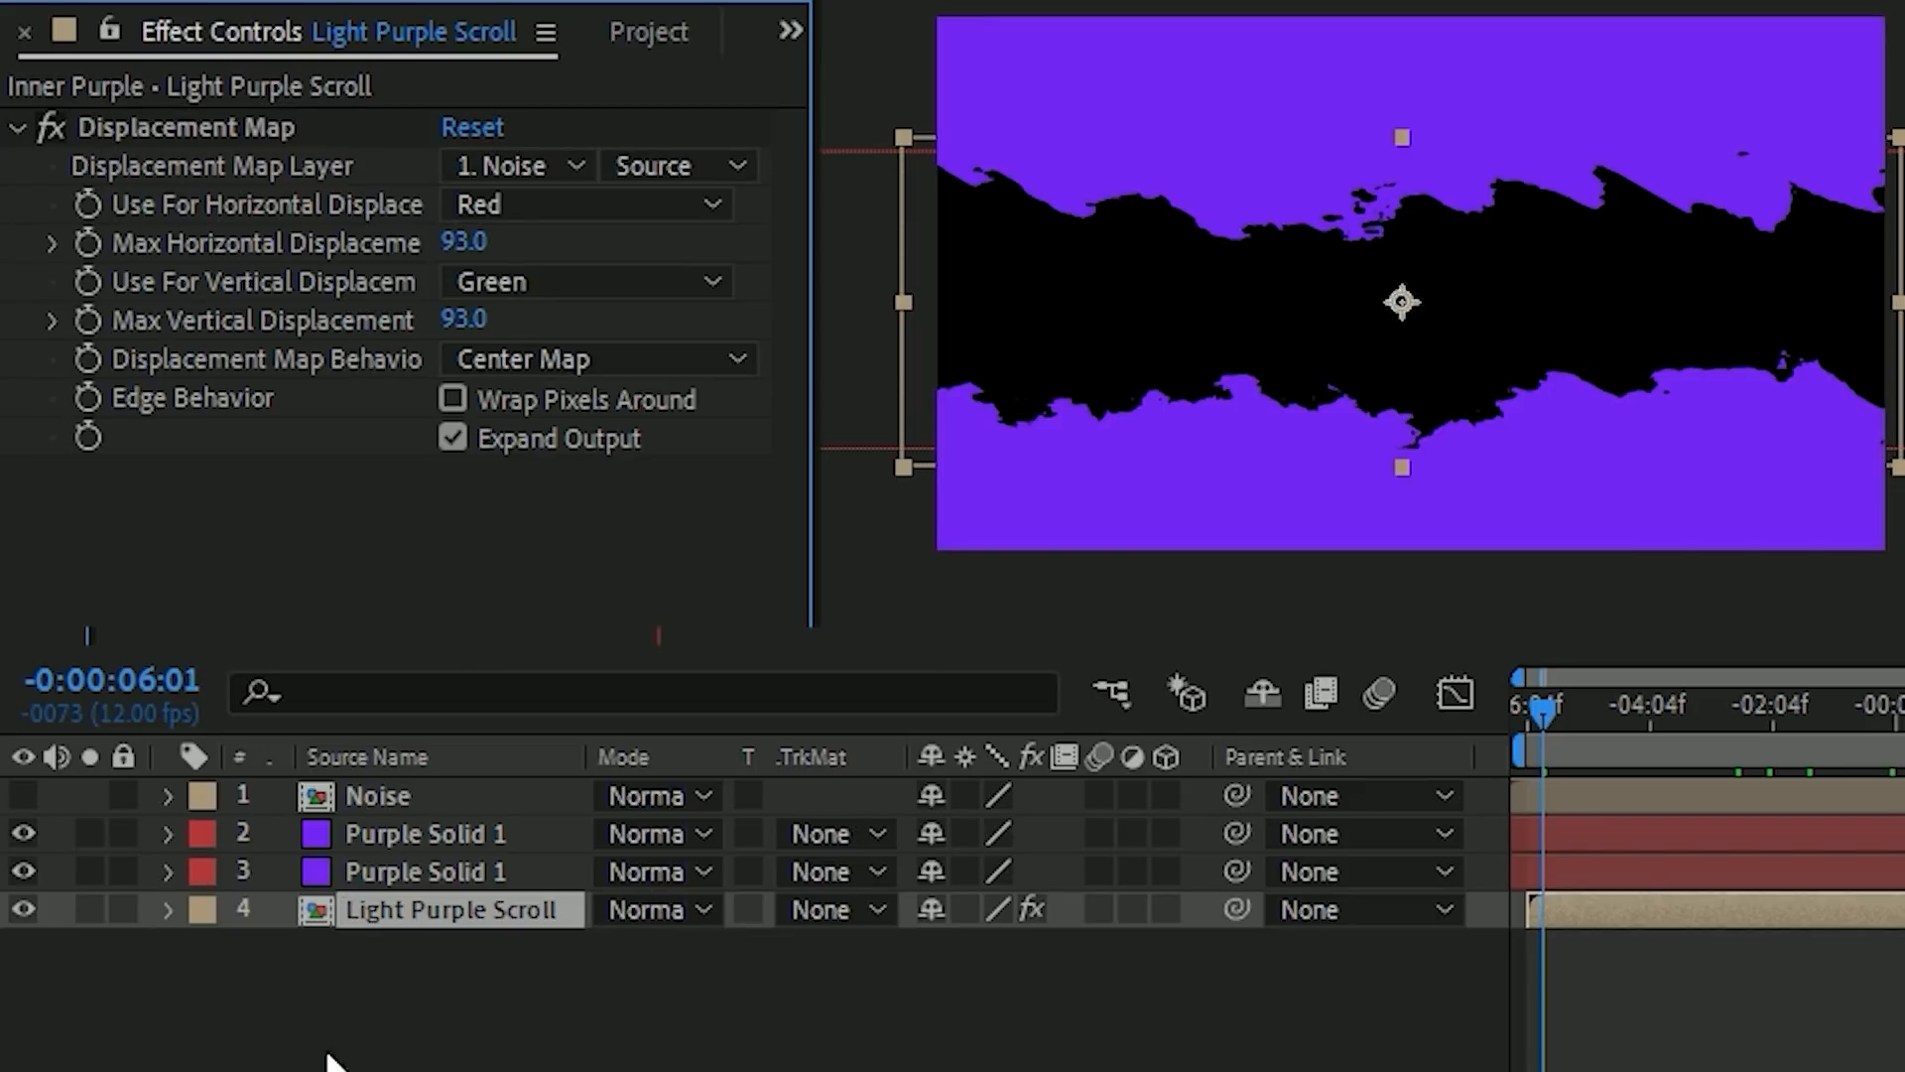
drag(1643, 754, 1777, 749)
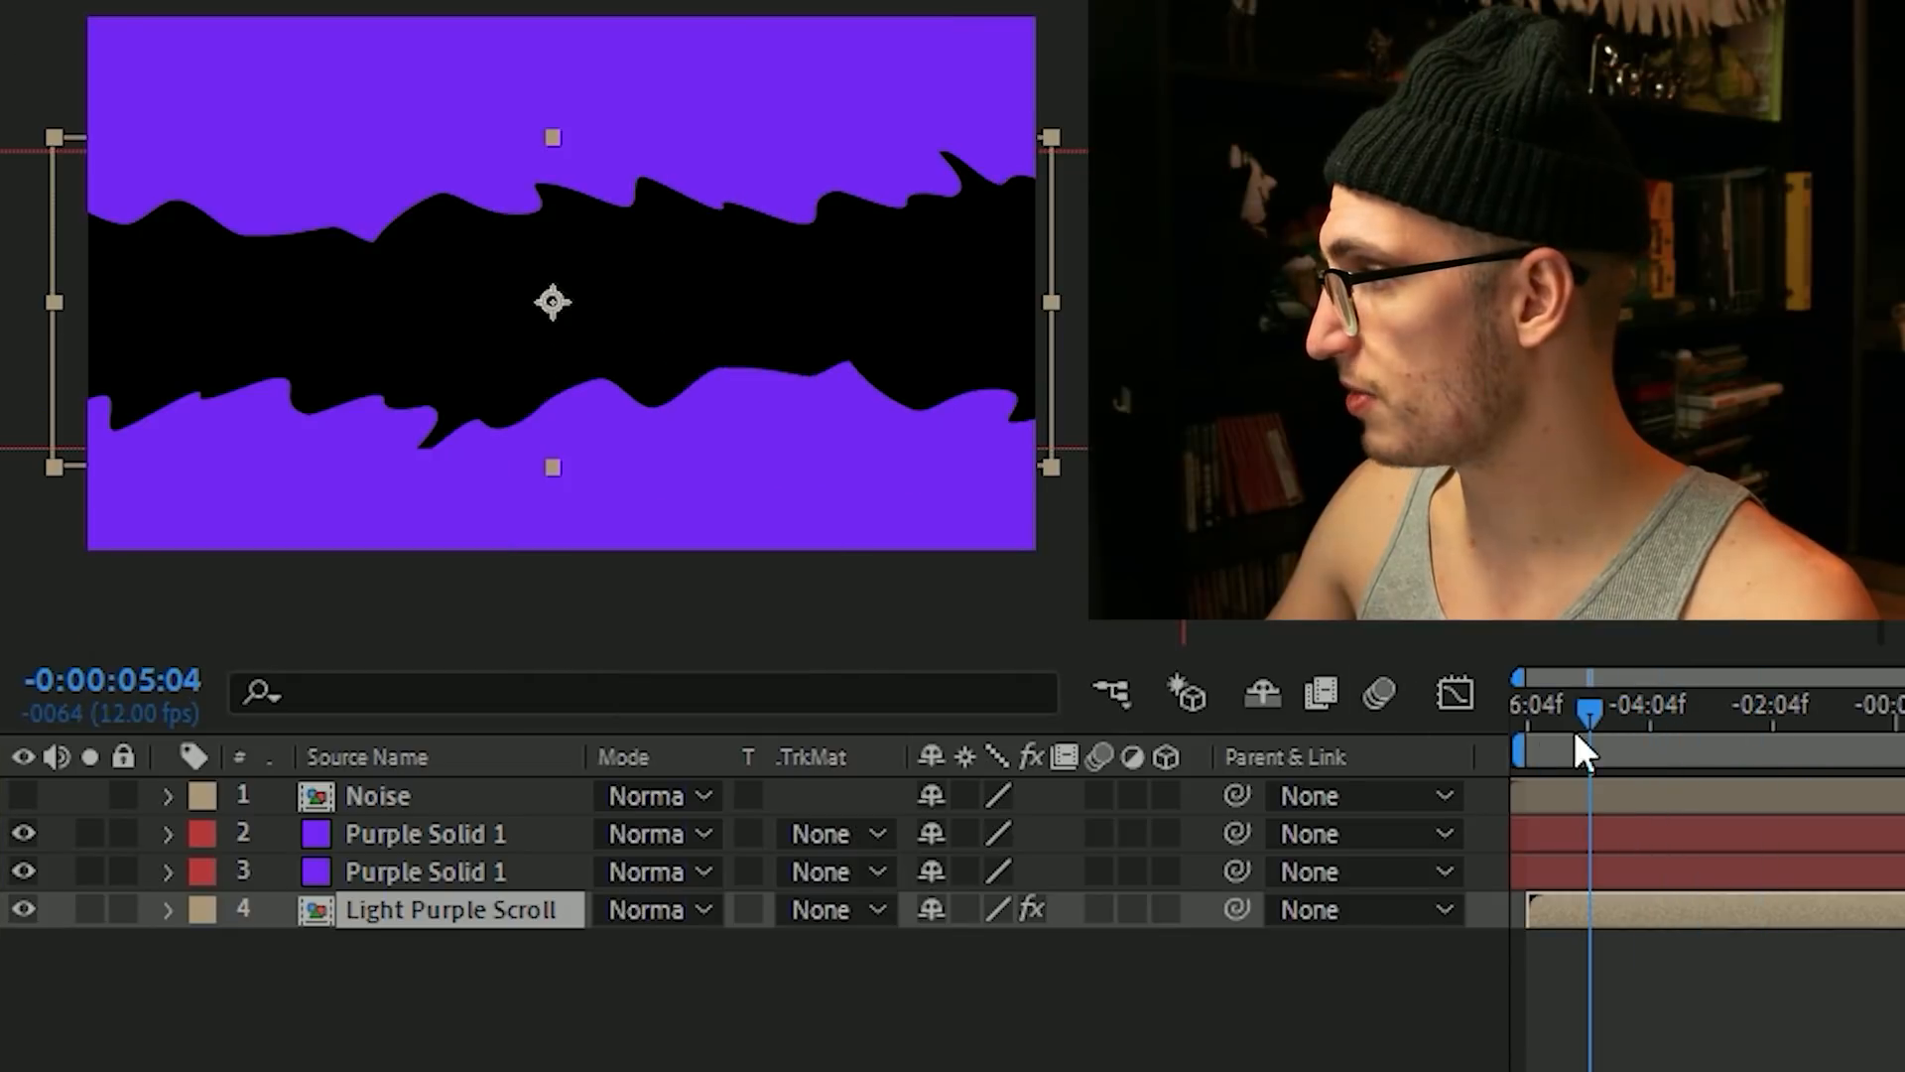
drag(1585, 754, 1904, 725)
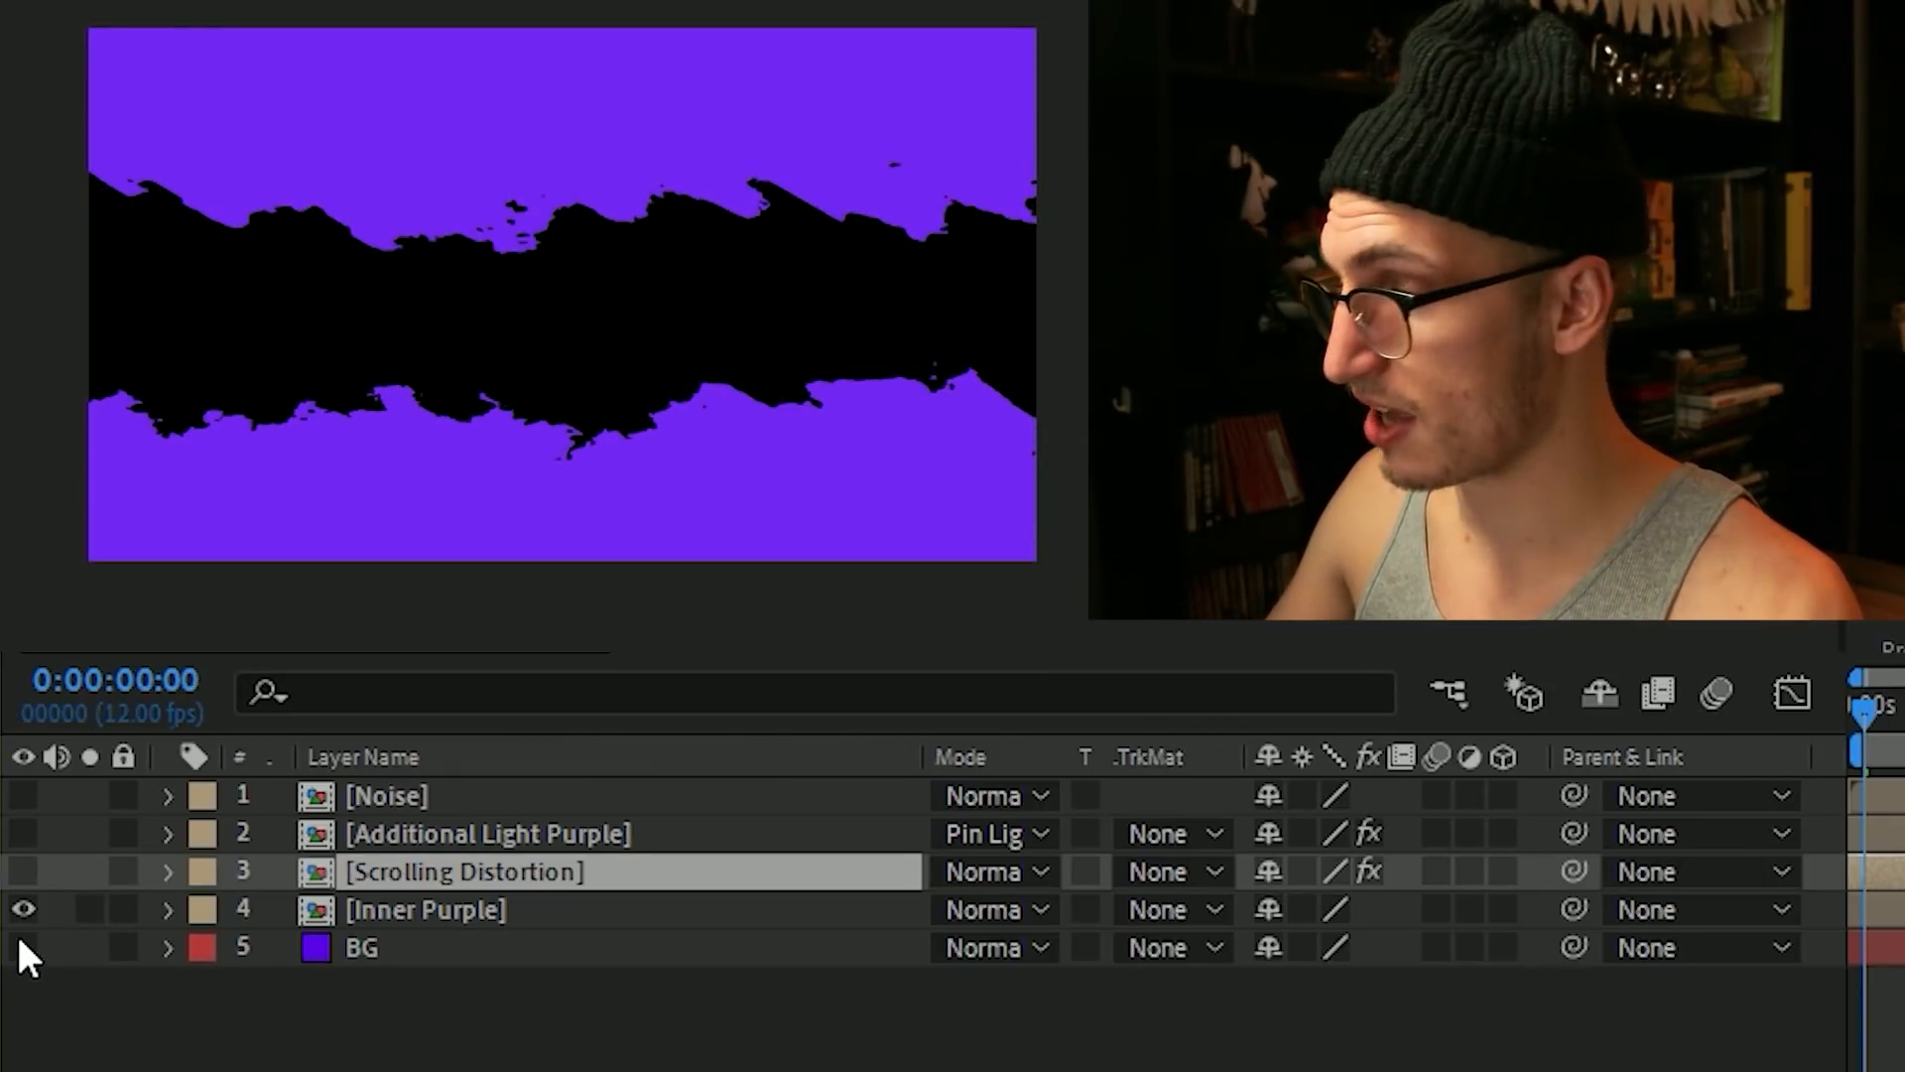
Preview the Inner Purple layer on its own in the main composition and show the BG layer behind it.
key(space)
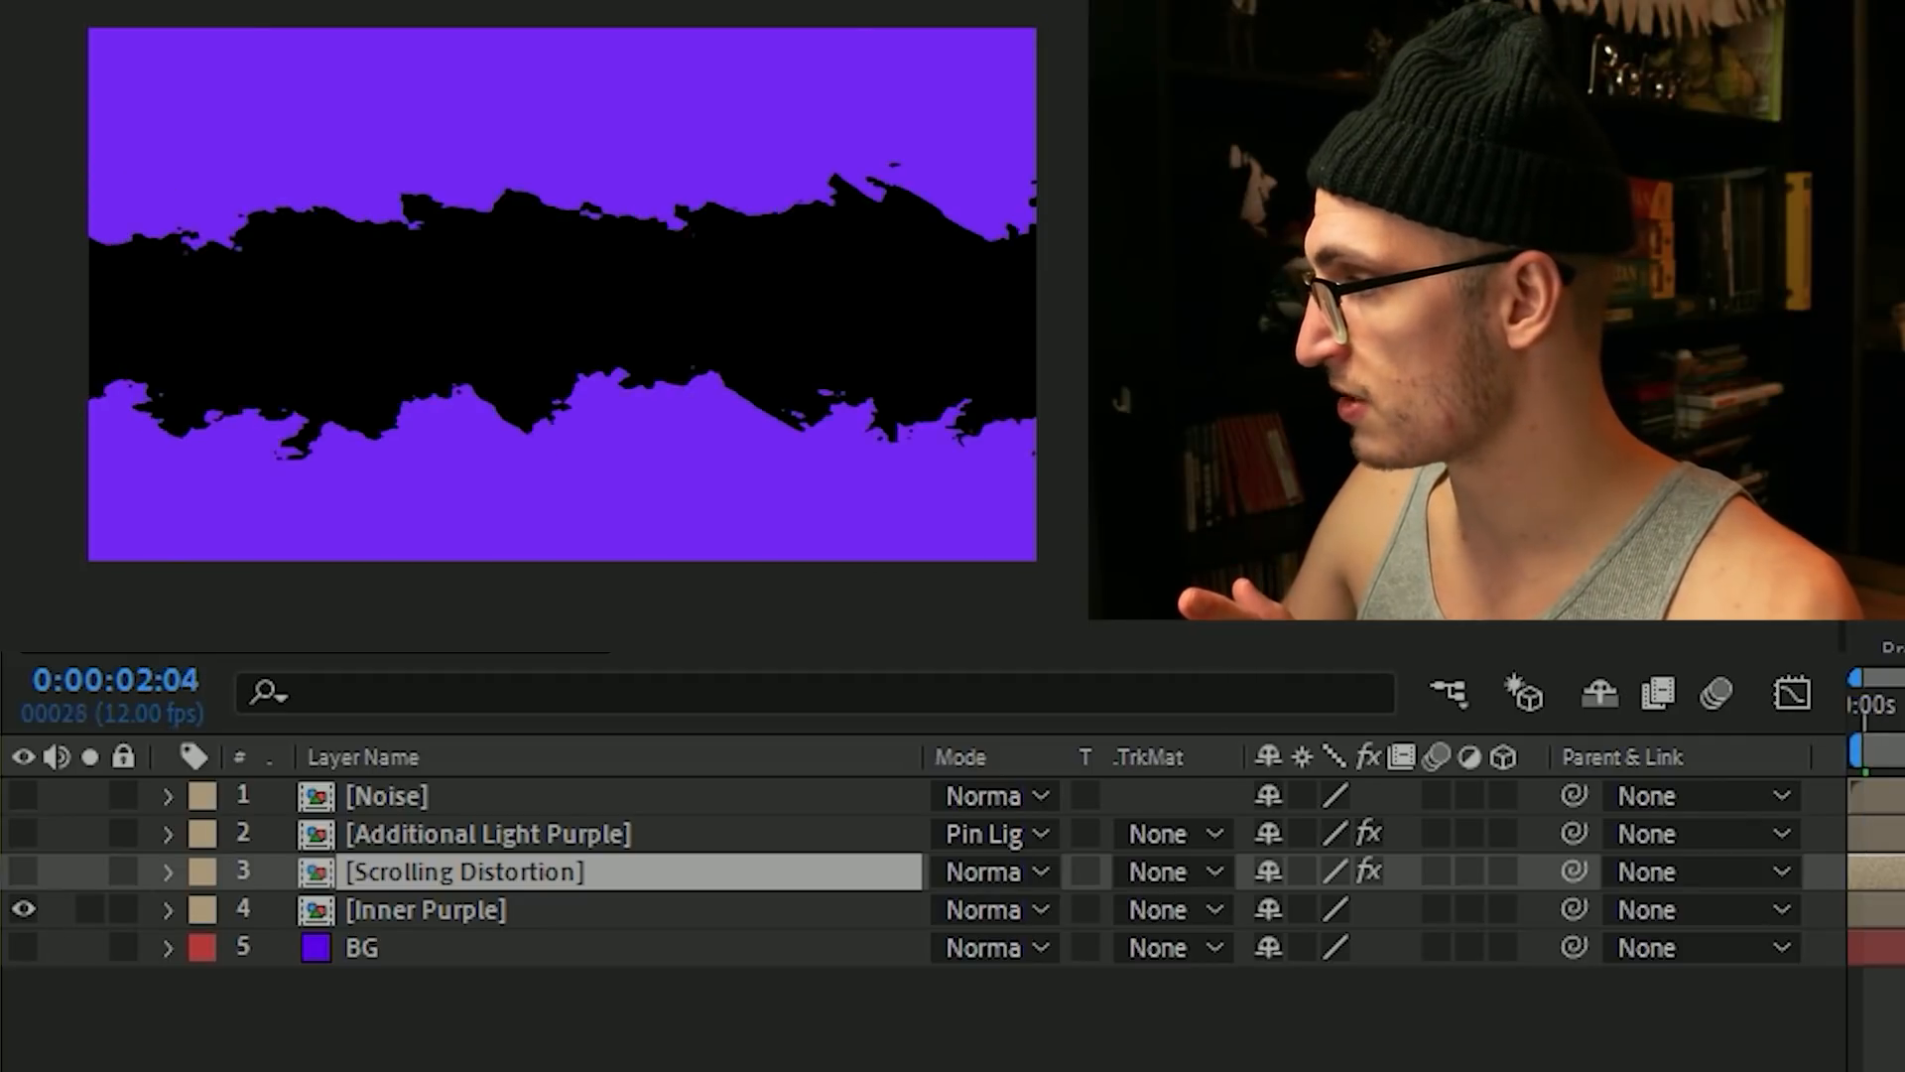
key(space)
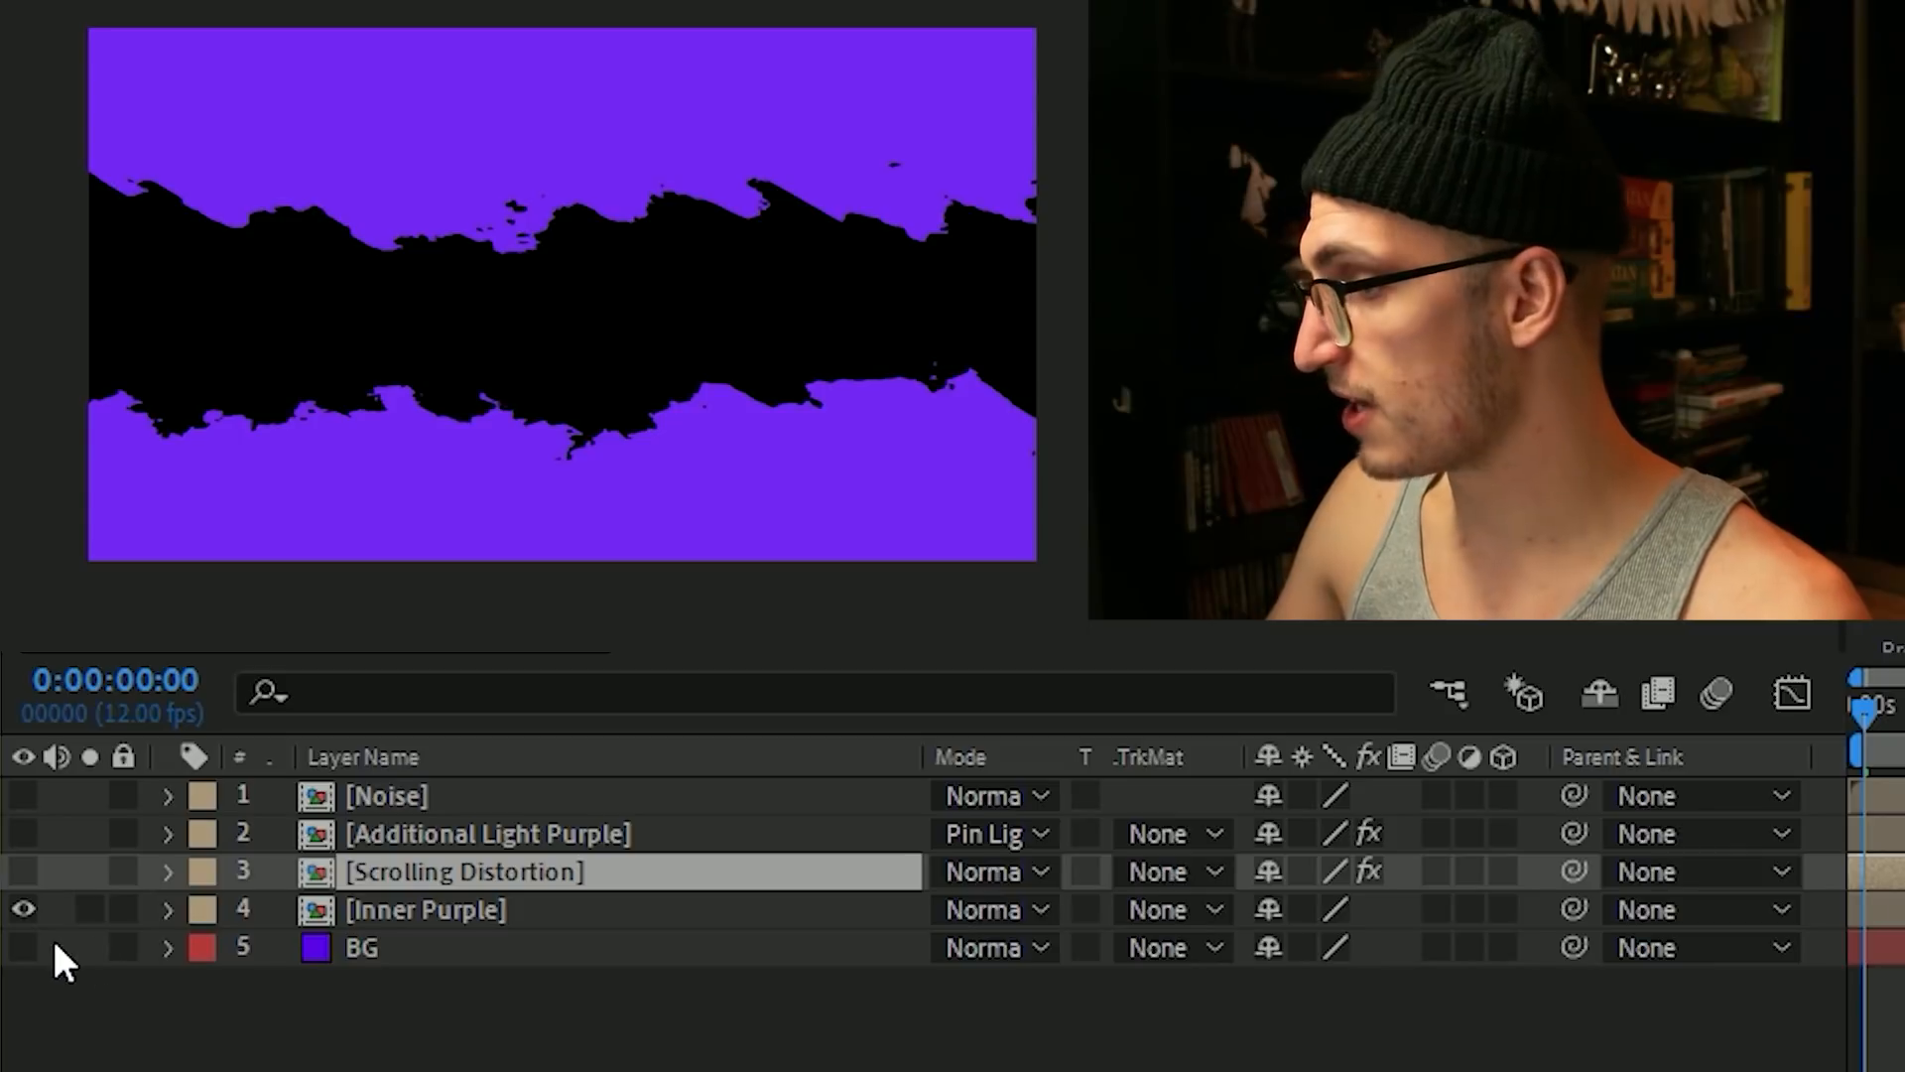
click(25, 949)
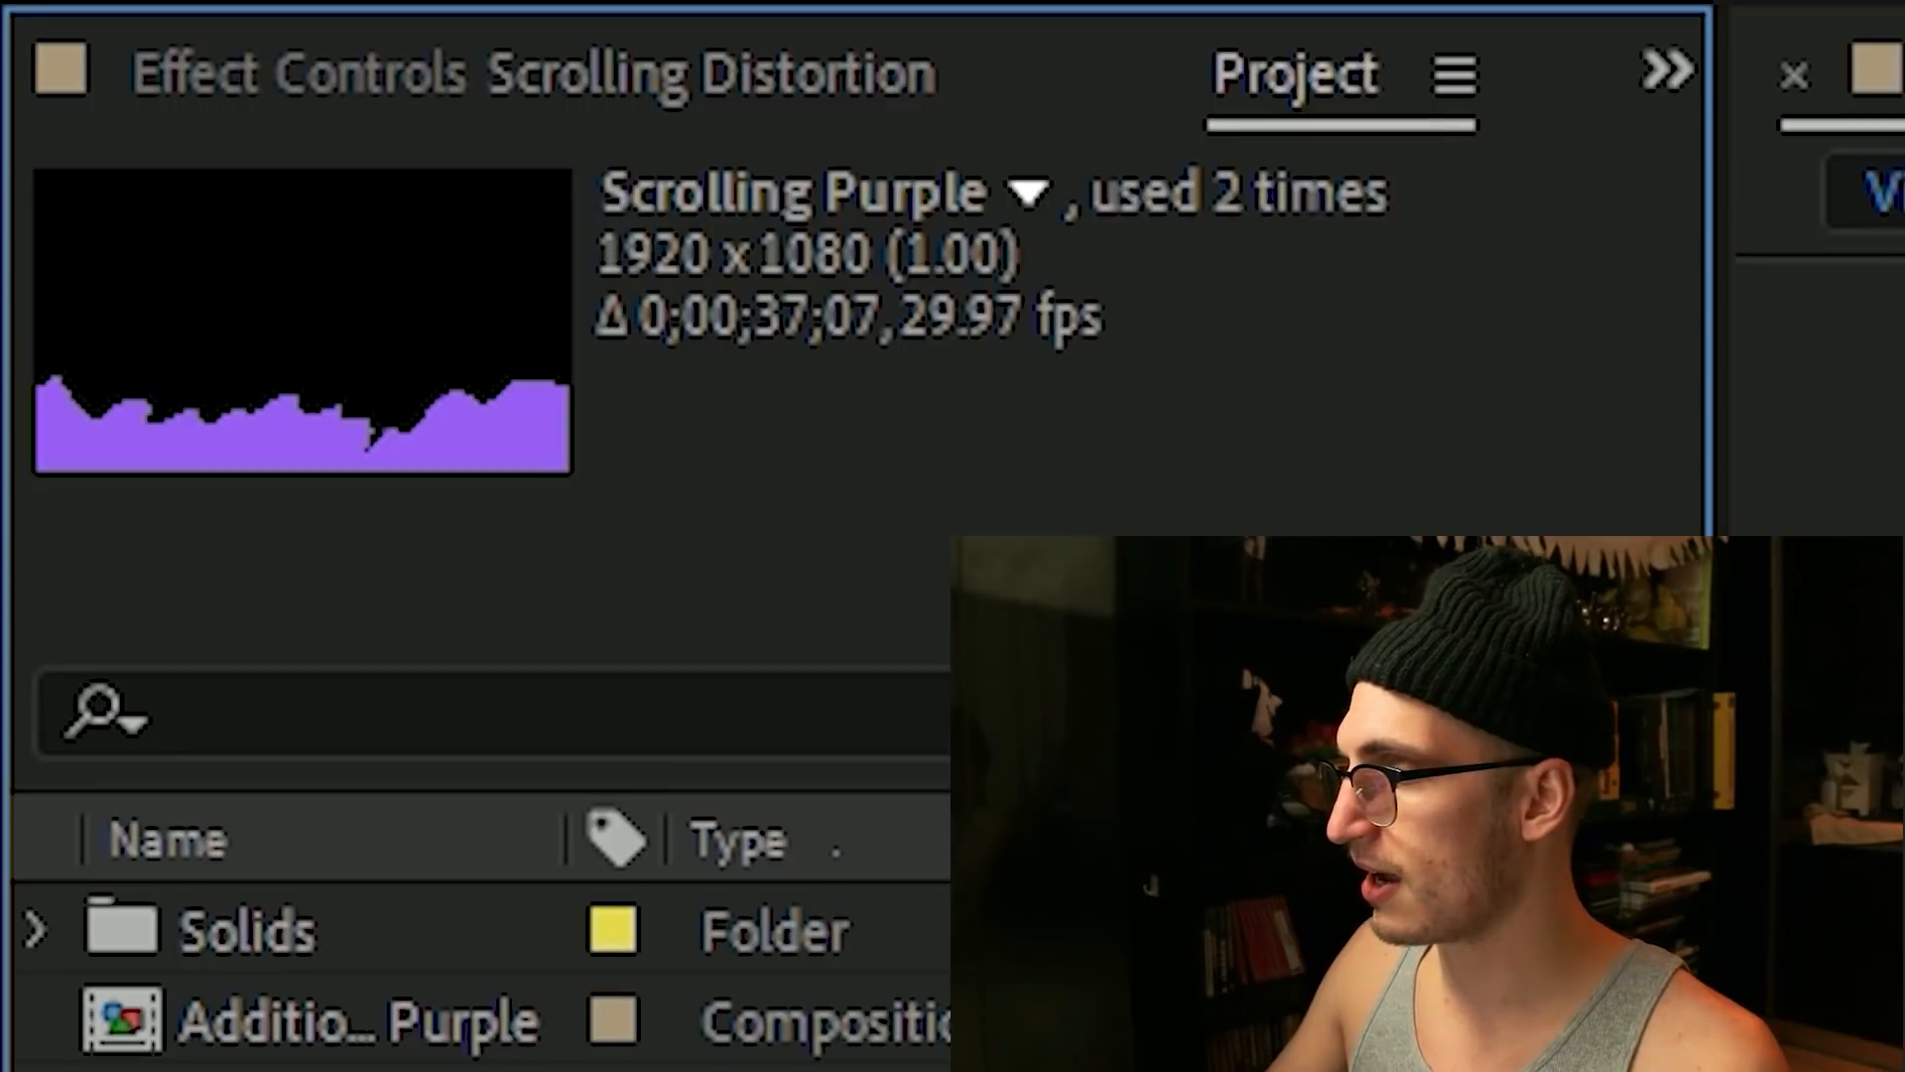
Look over the project's compositions and show the Scrolling Distortion and Additional Light Purple layers above Inner Purple.
click(283, 1054)
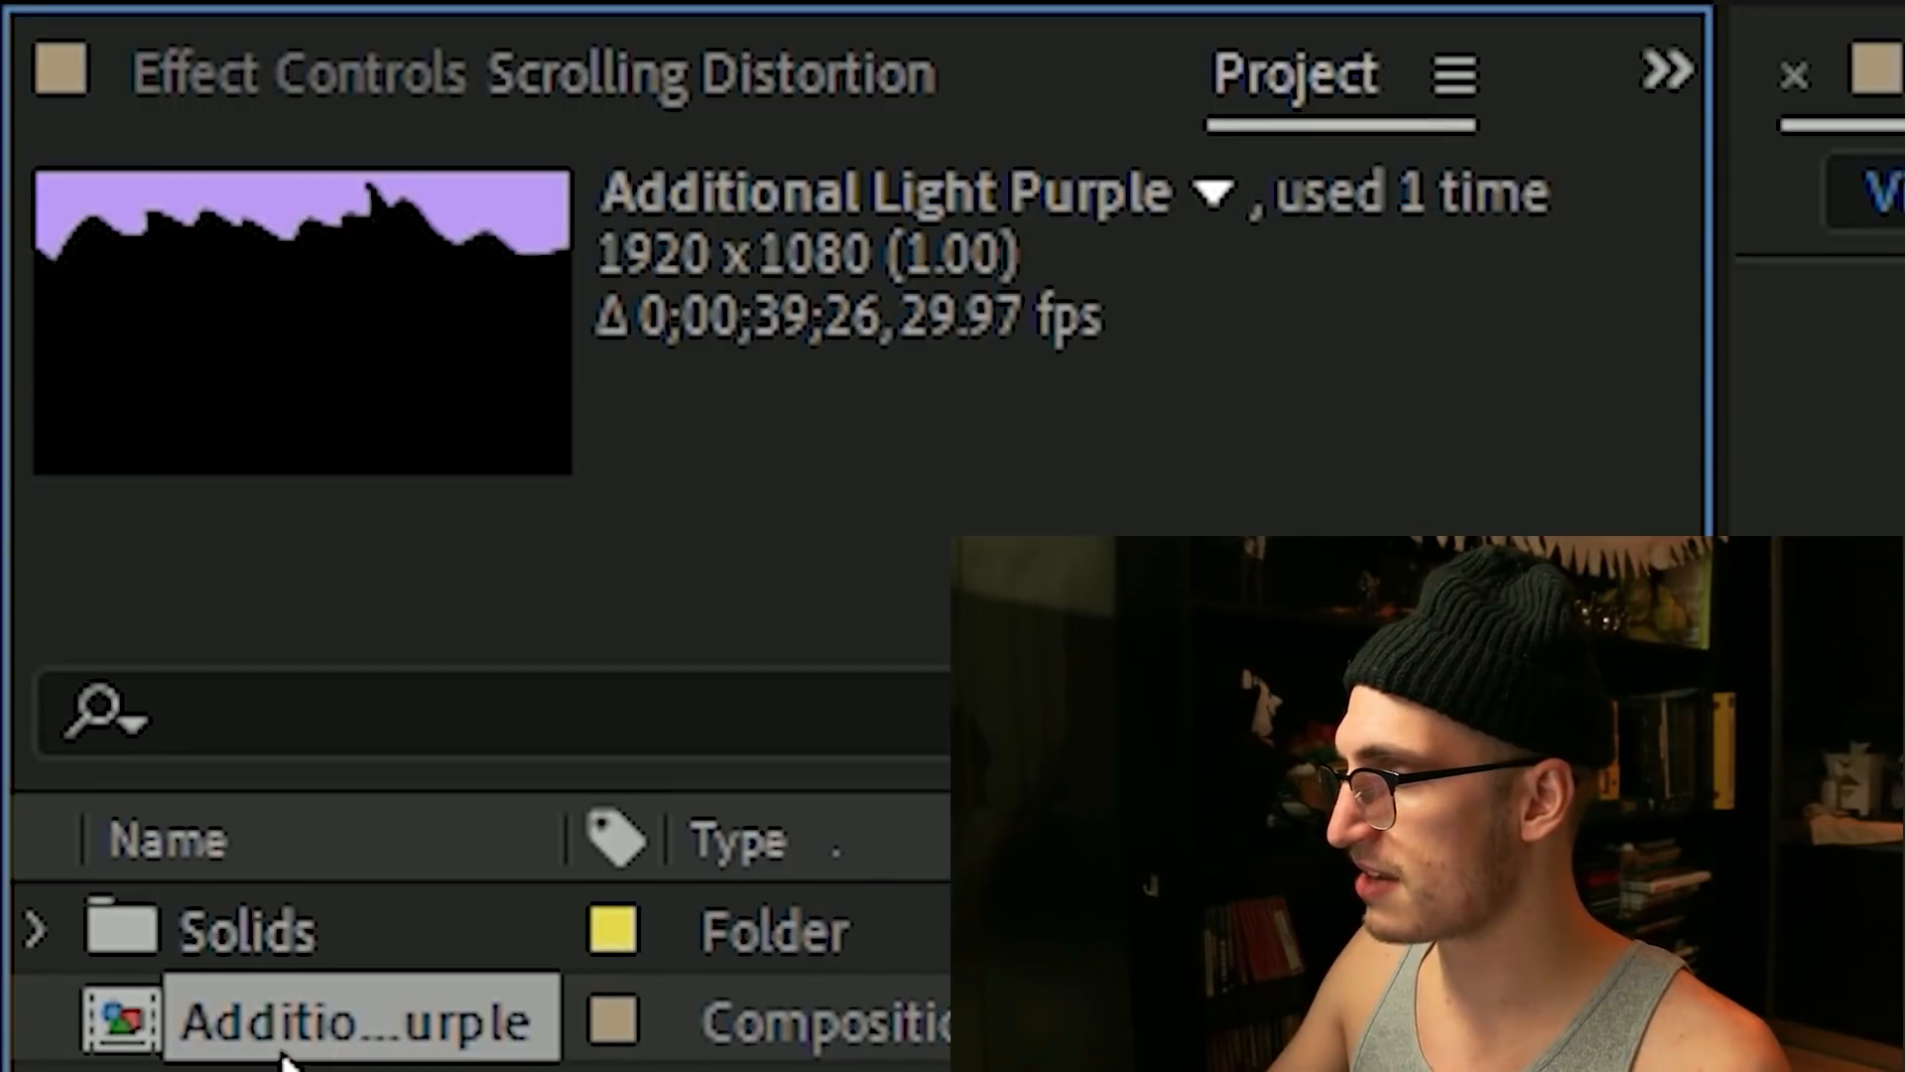
click(283, 1070)
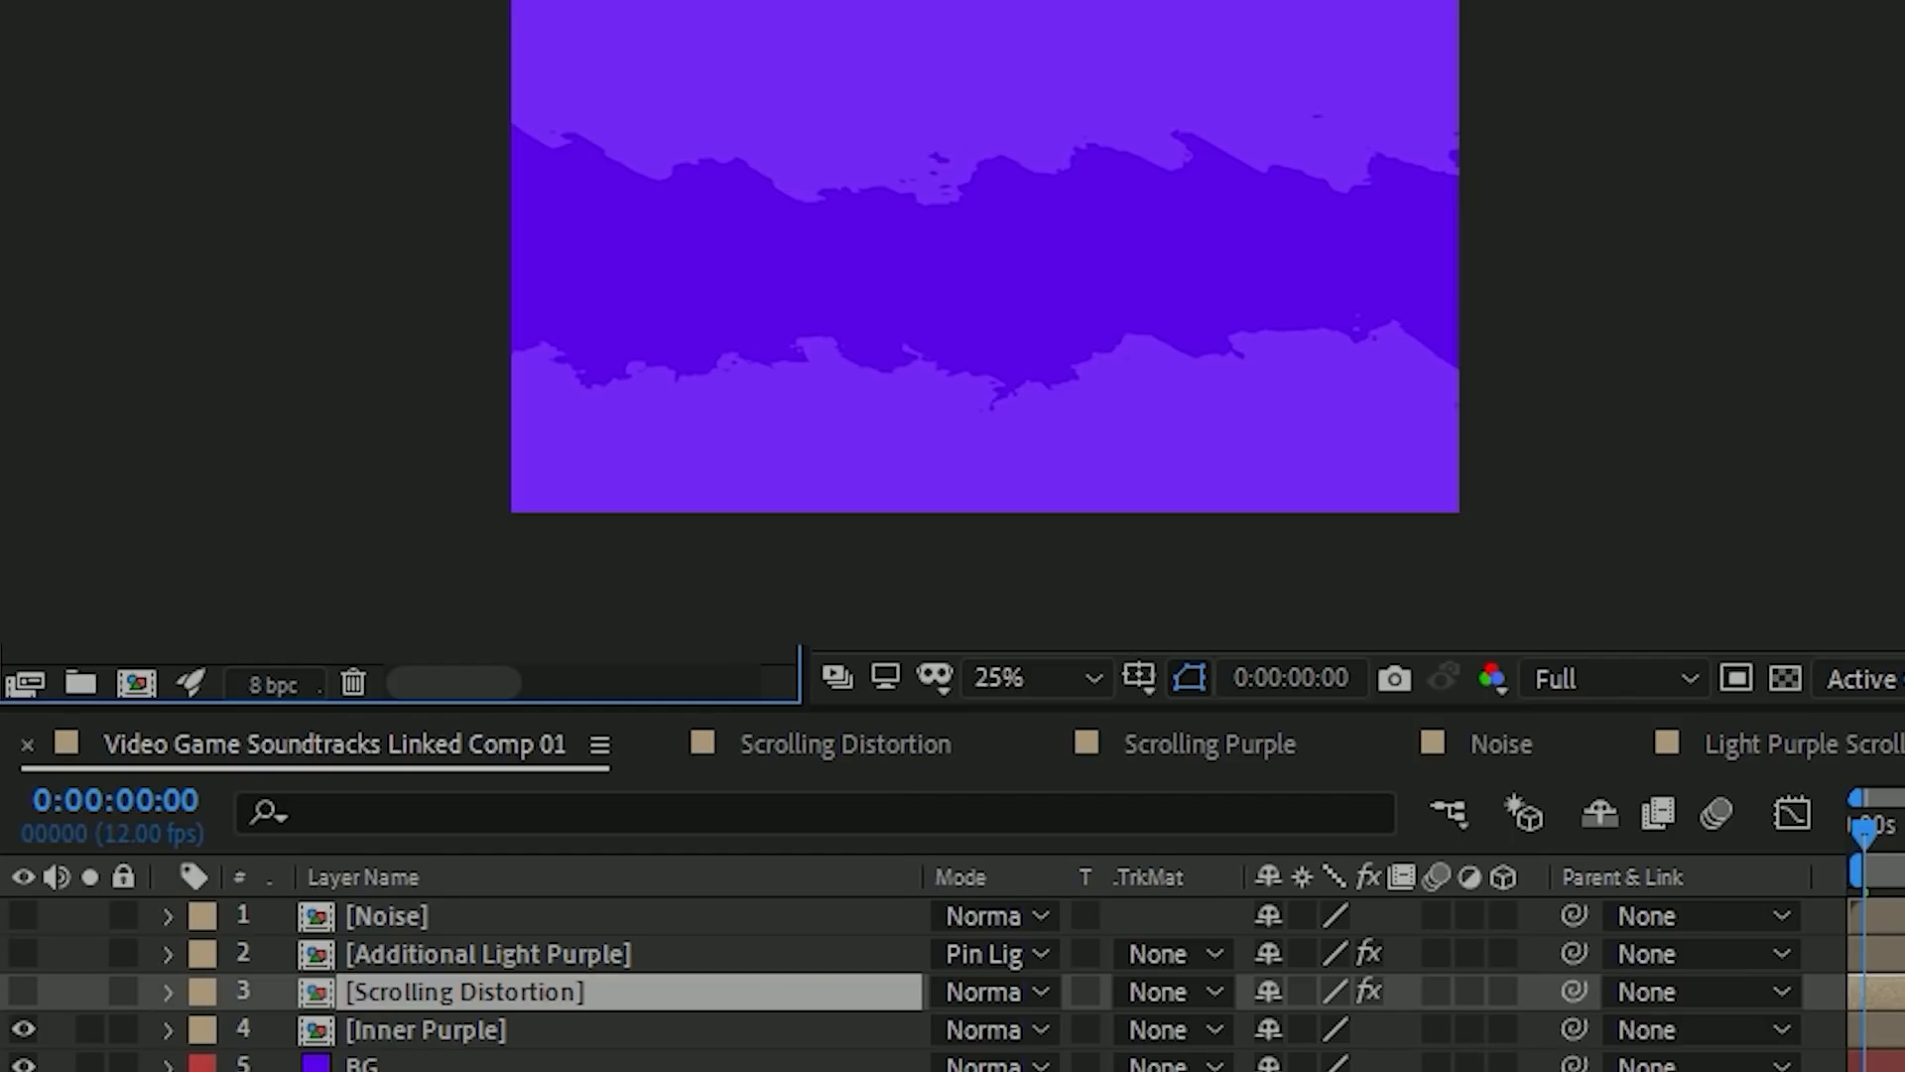
click(399, 1034)
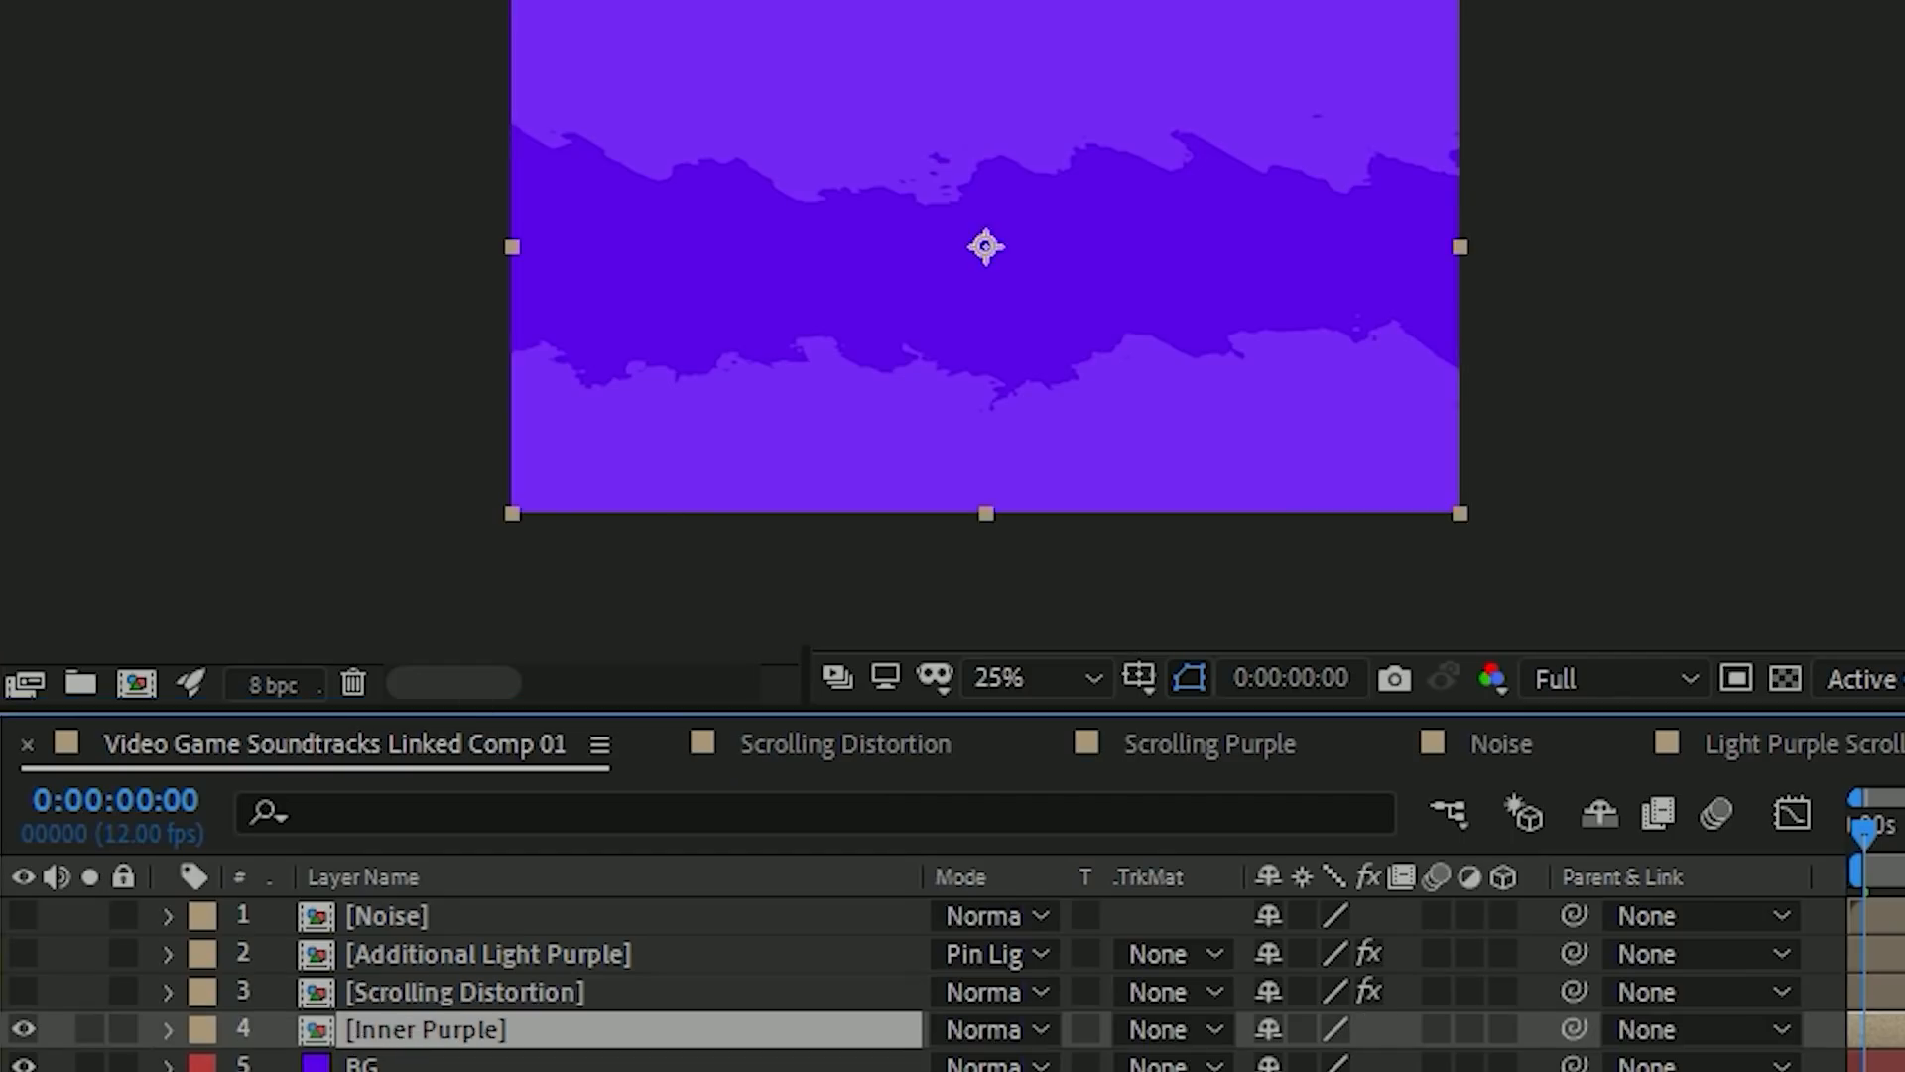
click(20, 991)
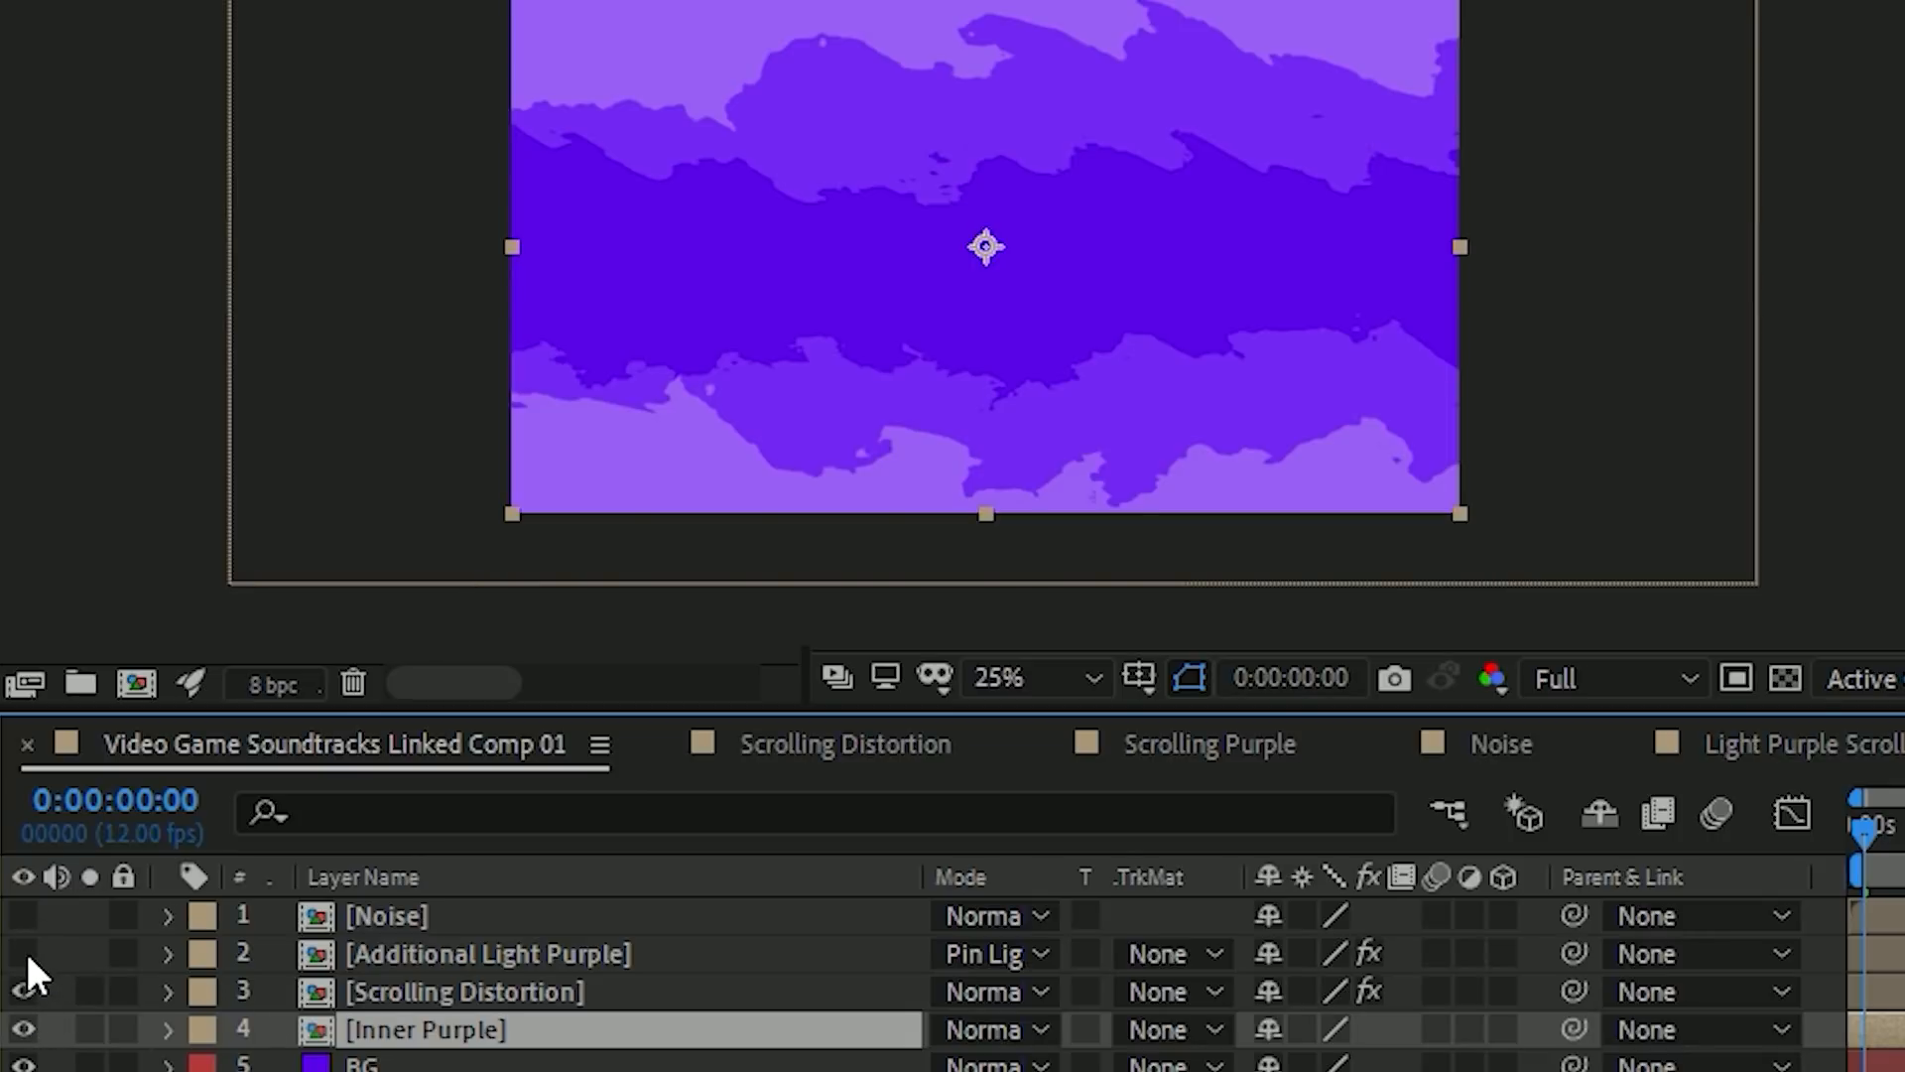
click(22, 953)
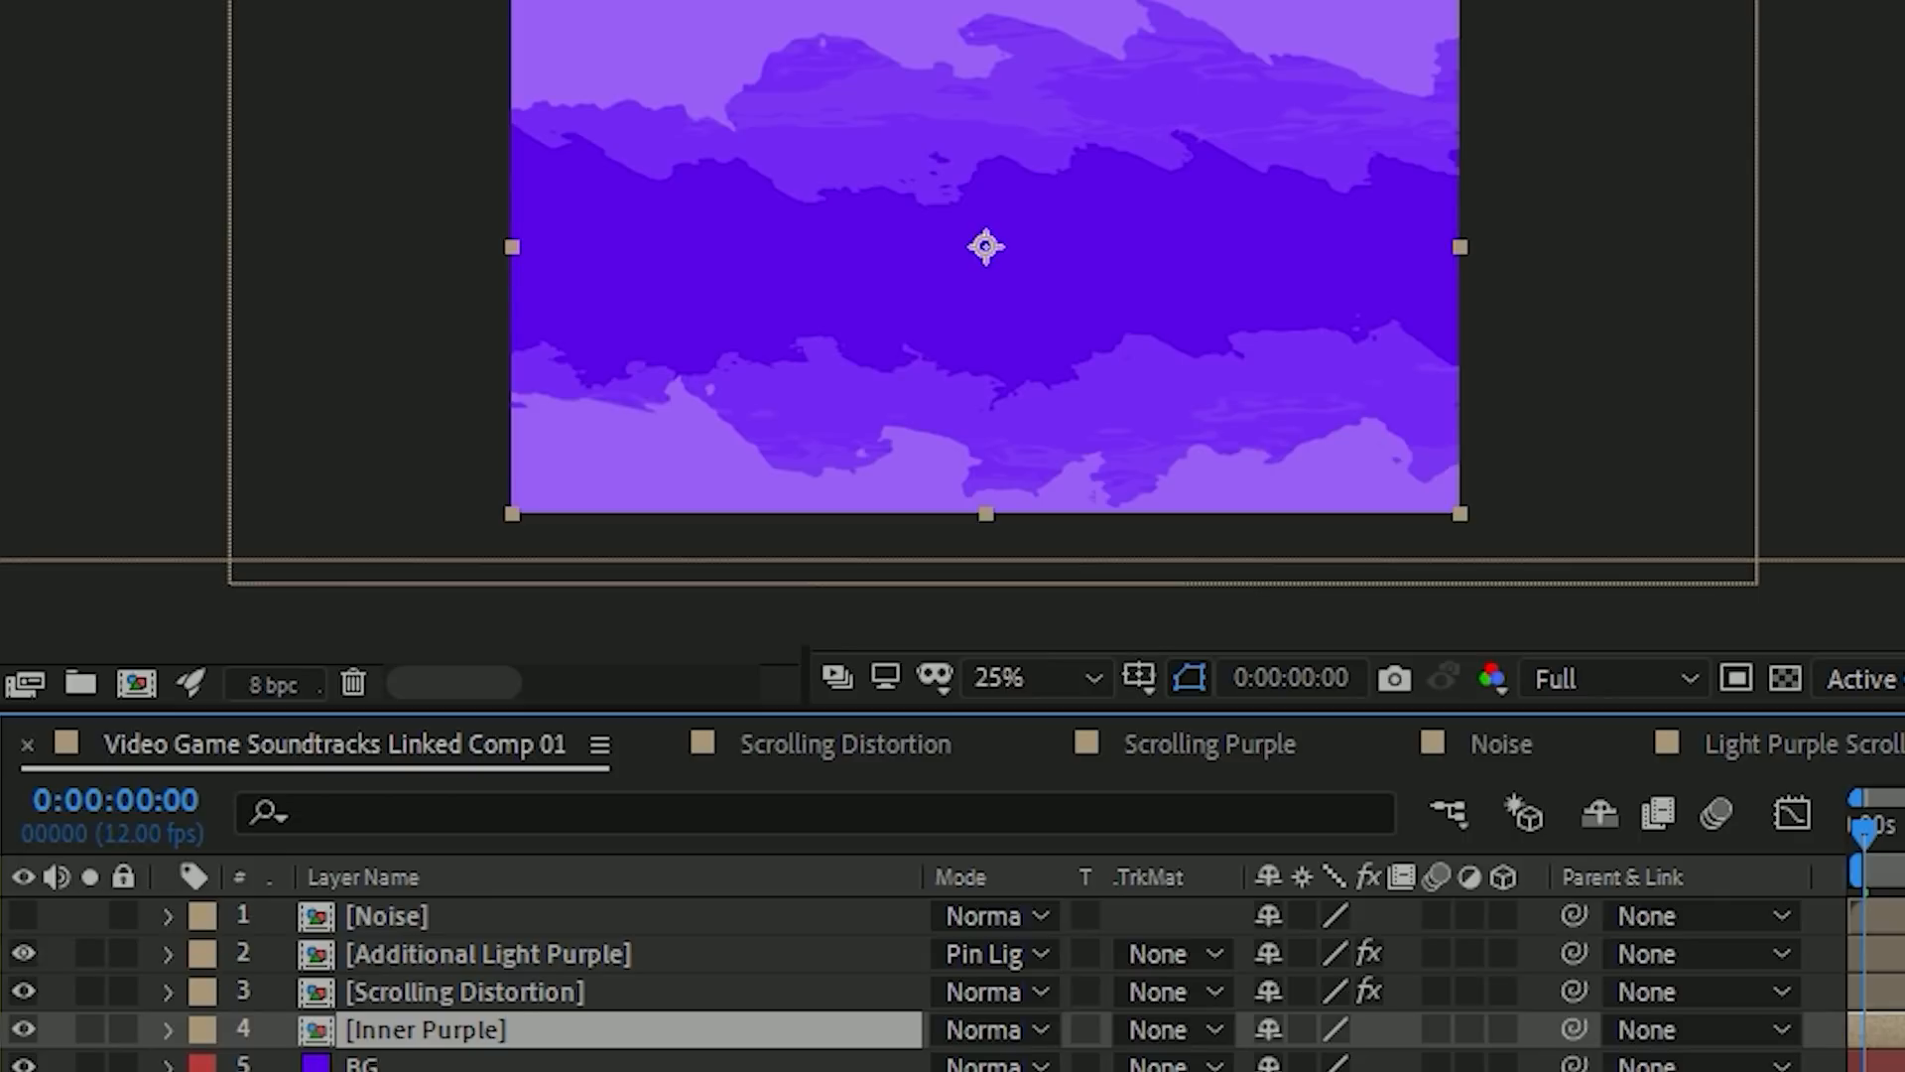
Inspect the two Scrolling Purple layers inside Scrolling Distortion, and open the nested composition to scrub through its scroll.
double_click(502, 991)
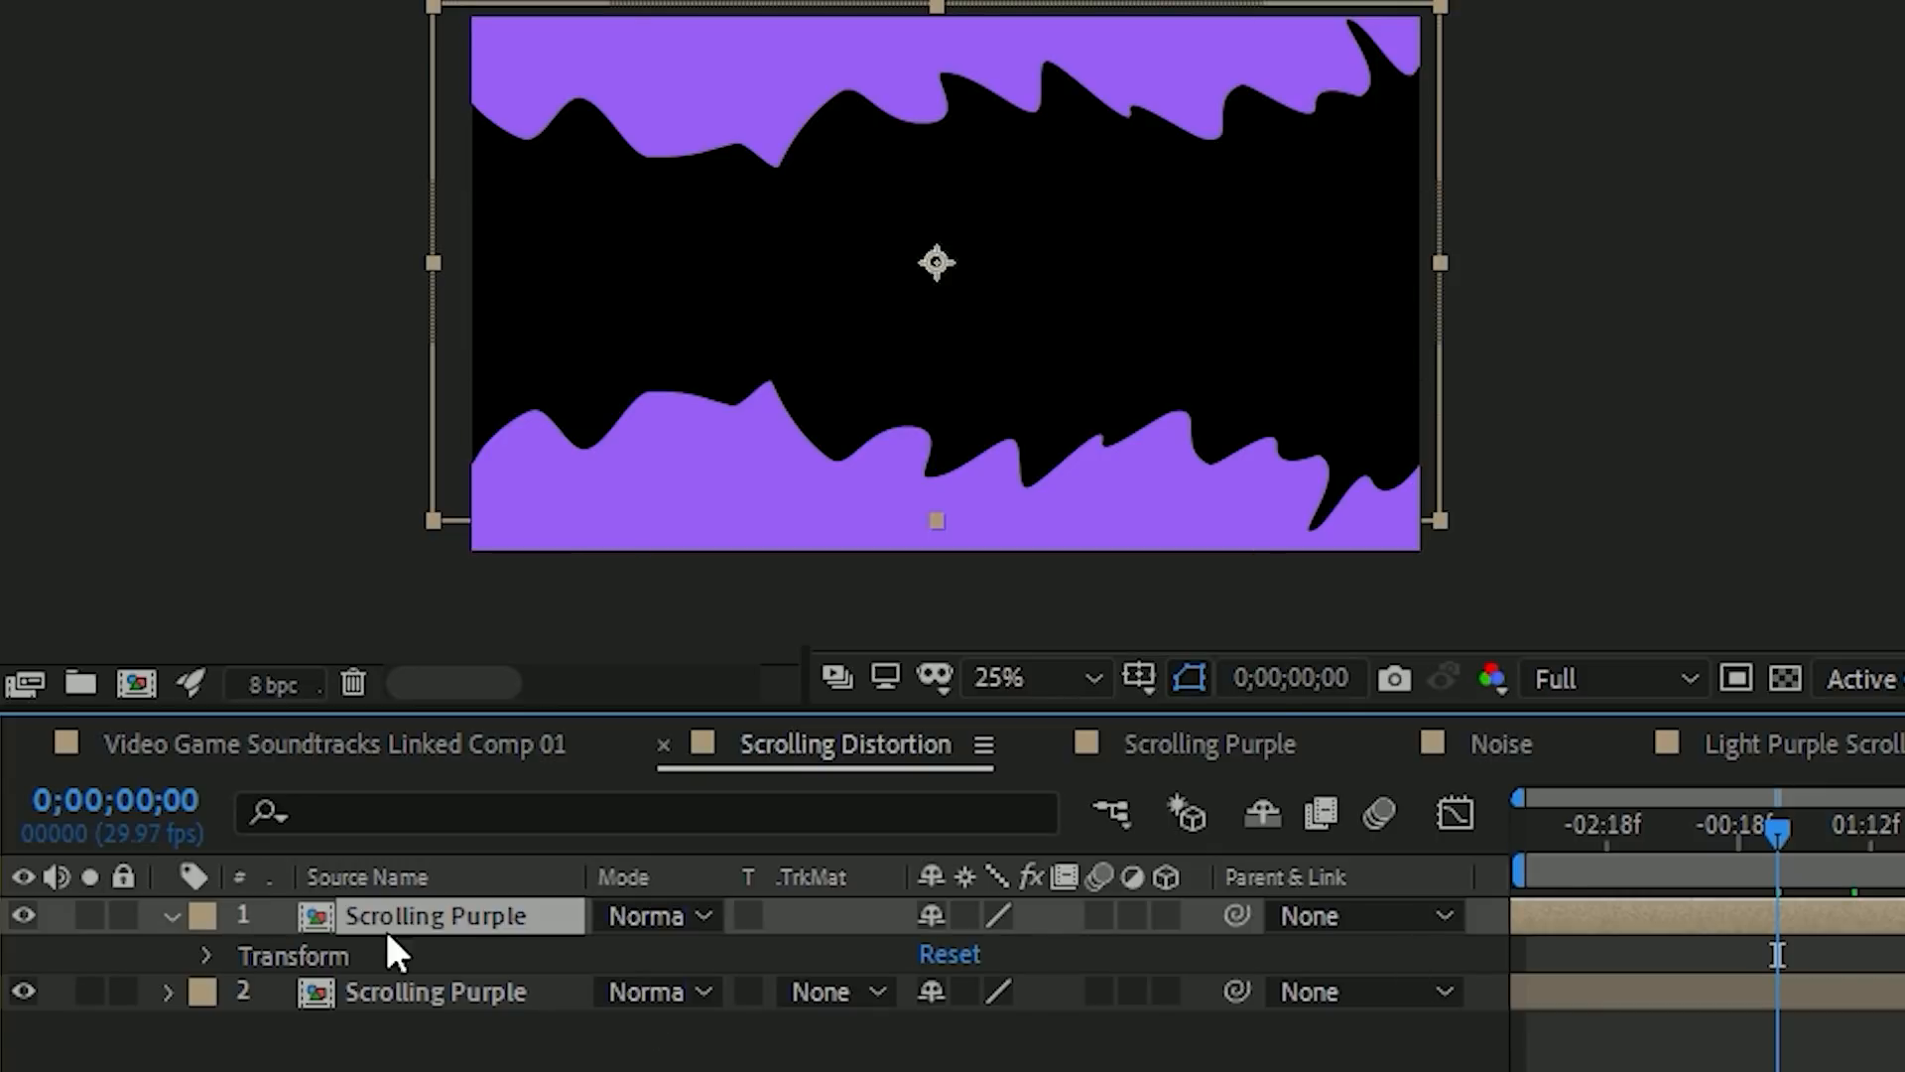
click(24, 915)
click(24, 915)
click(543, 995)
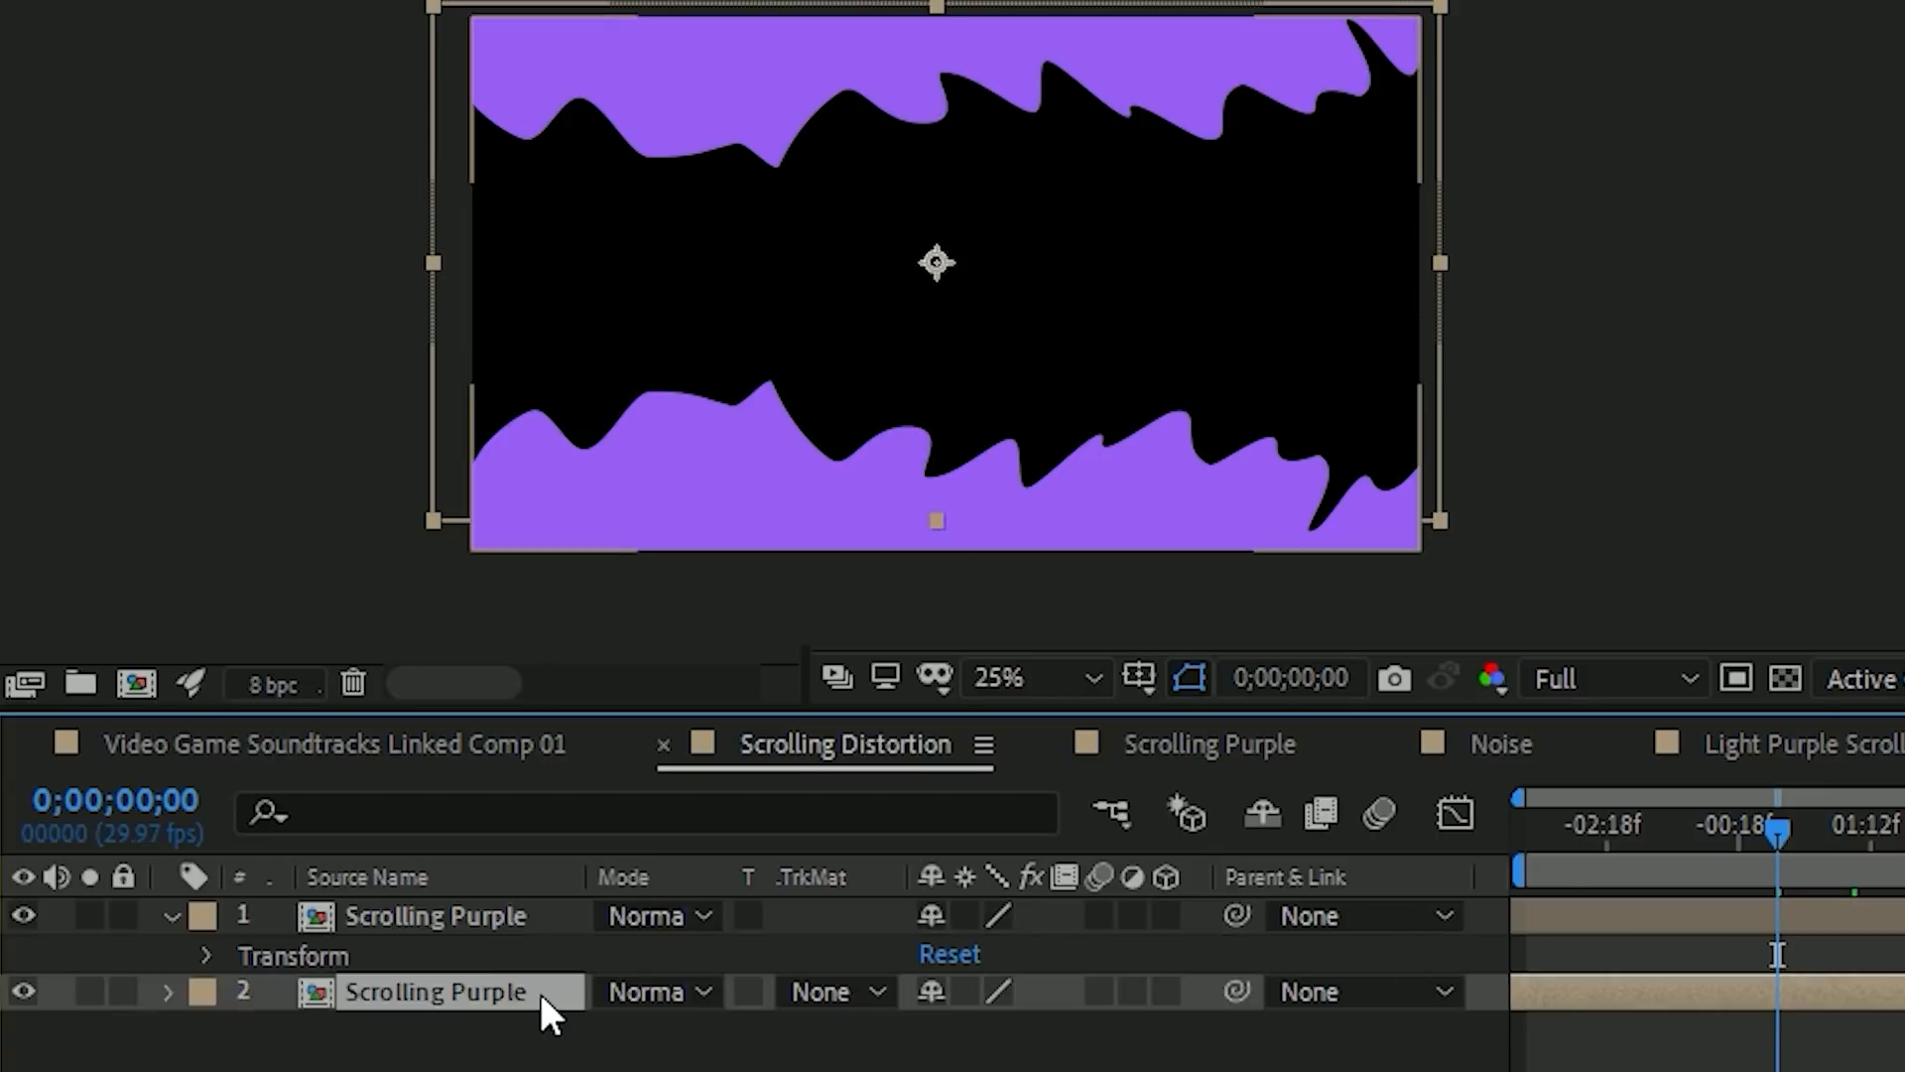
double_click(543, 995)
drag(1776, 838, 1904, 893)
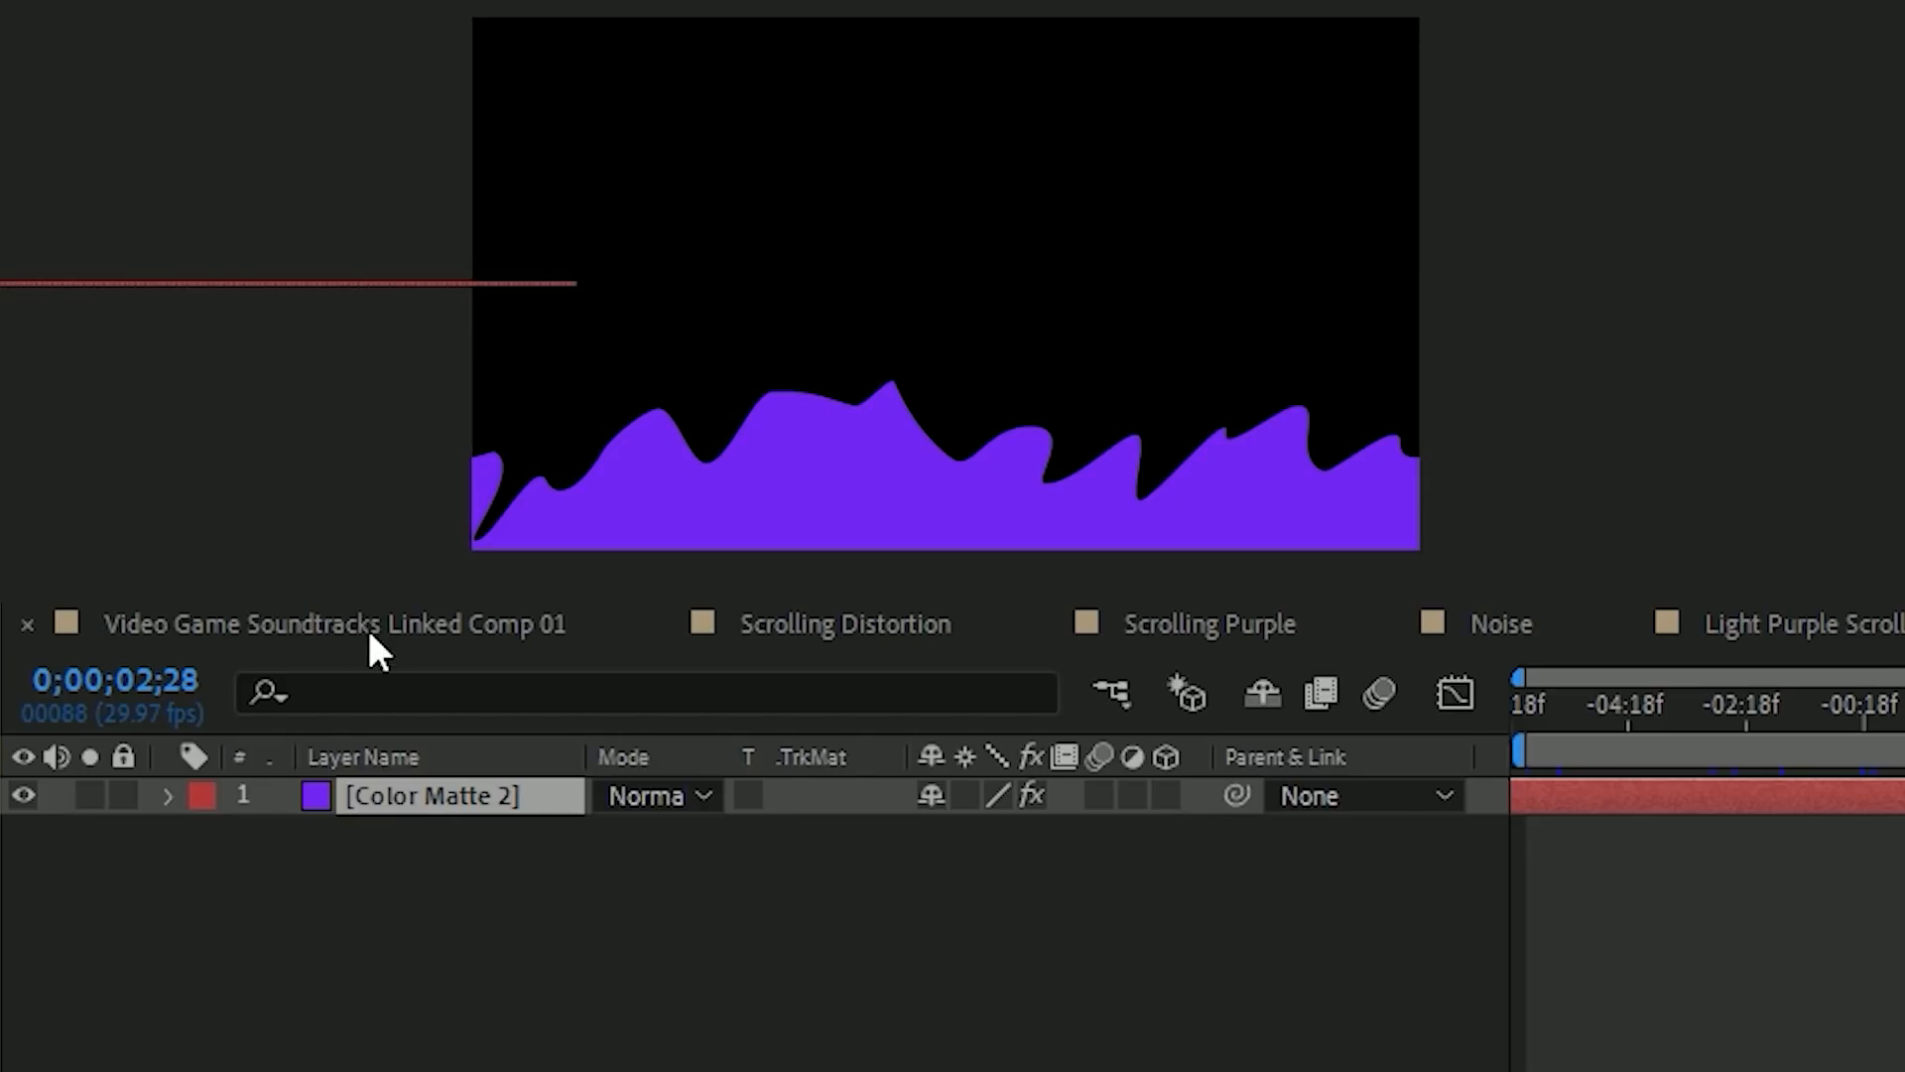
Return to Video Game Soundtracks Linked Comp 01, preview it briefly, and compare it with Additional Light Purple hidden and shown.
click(375, 645)
drag(1900, 703, 1808, 689)
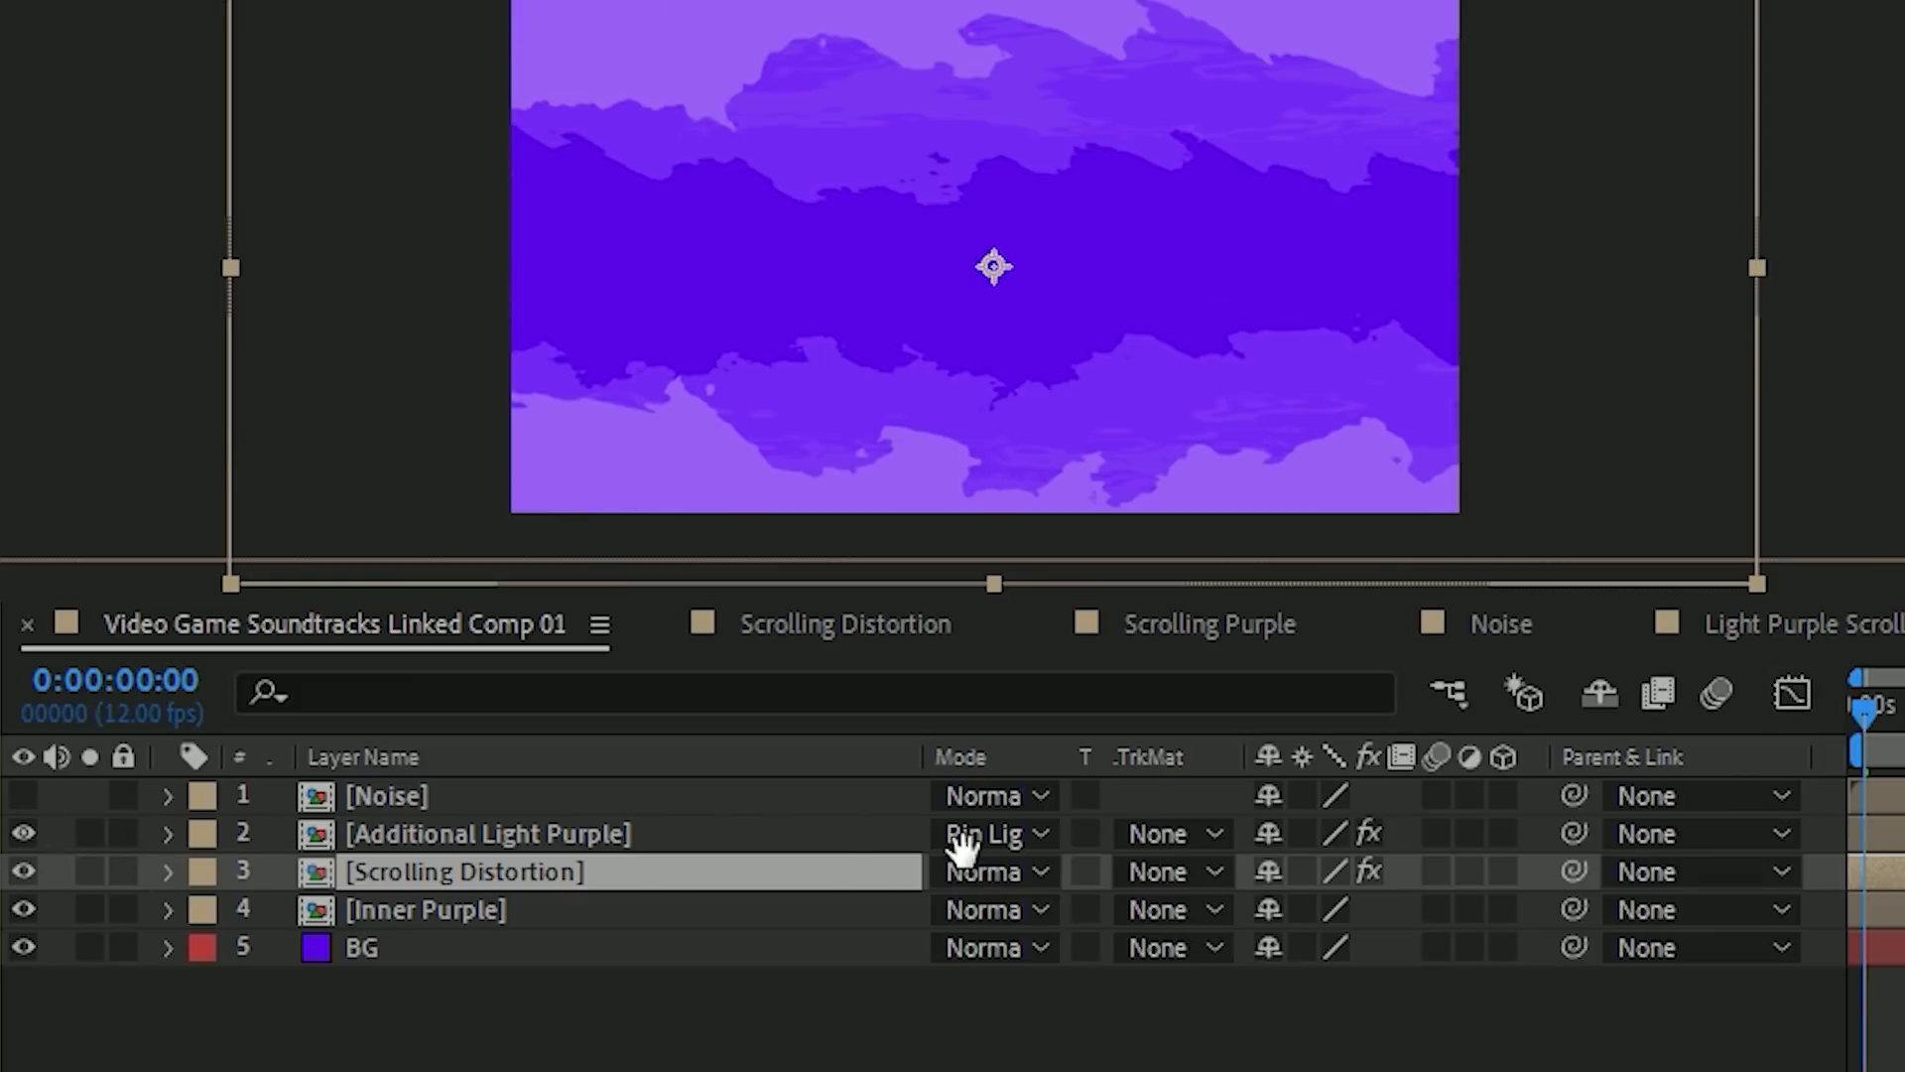
key(space)
key(space)
click(30, 832)
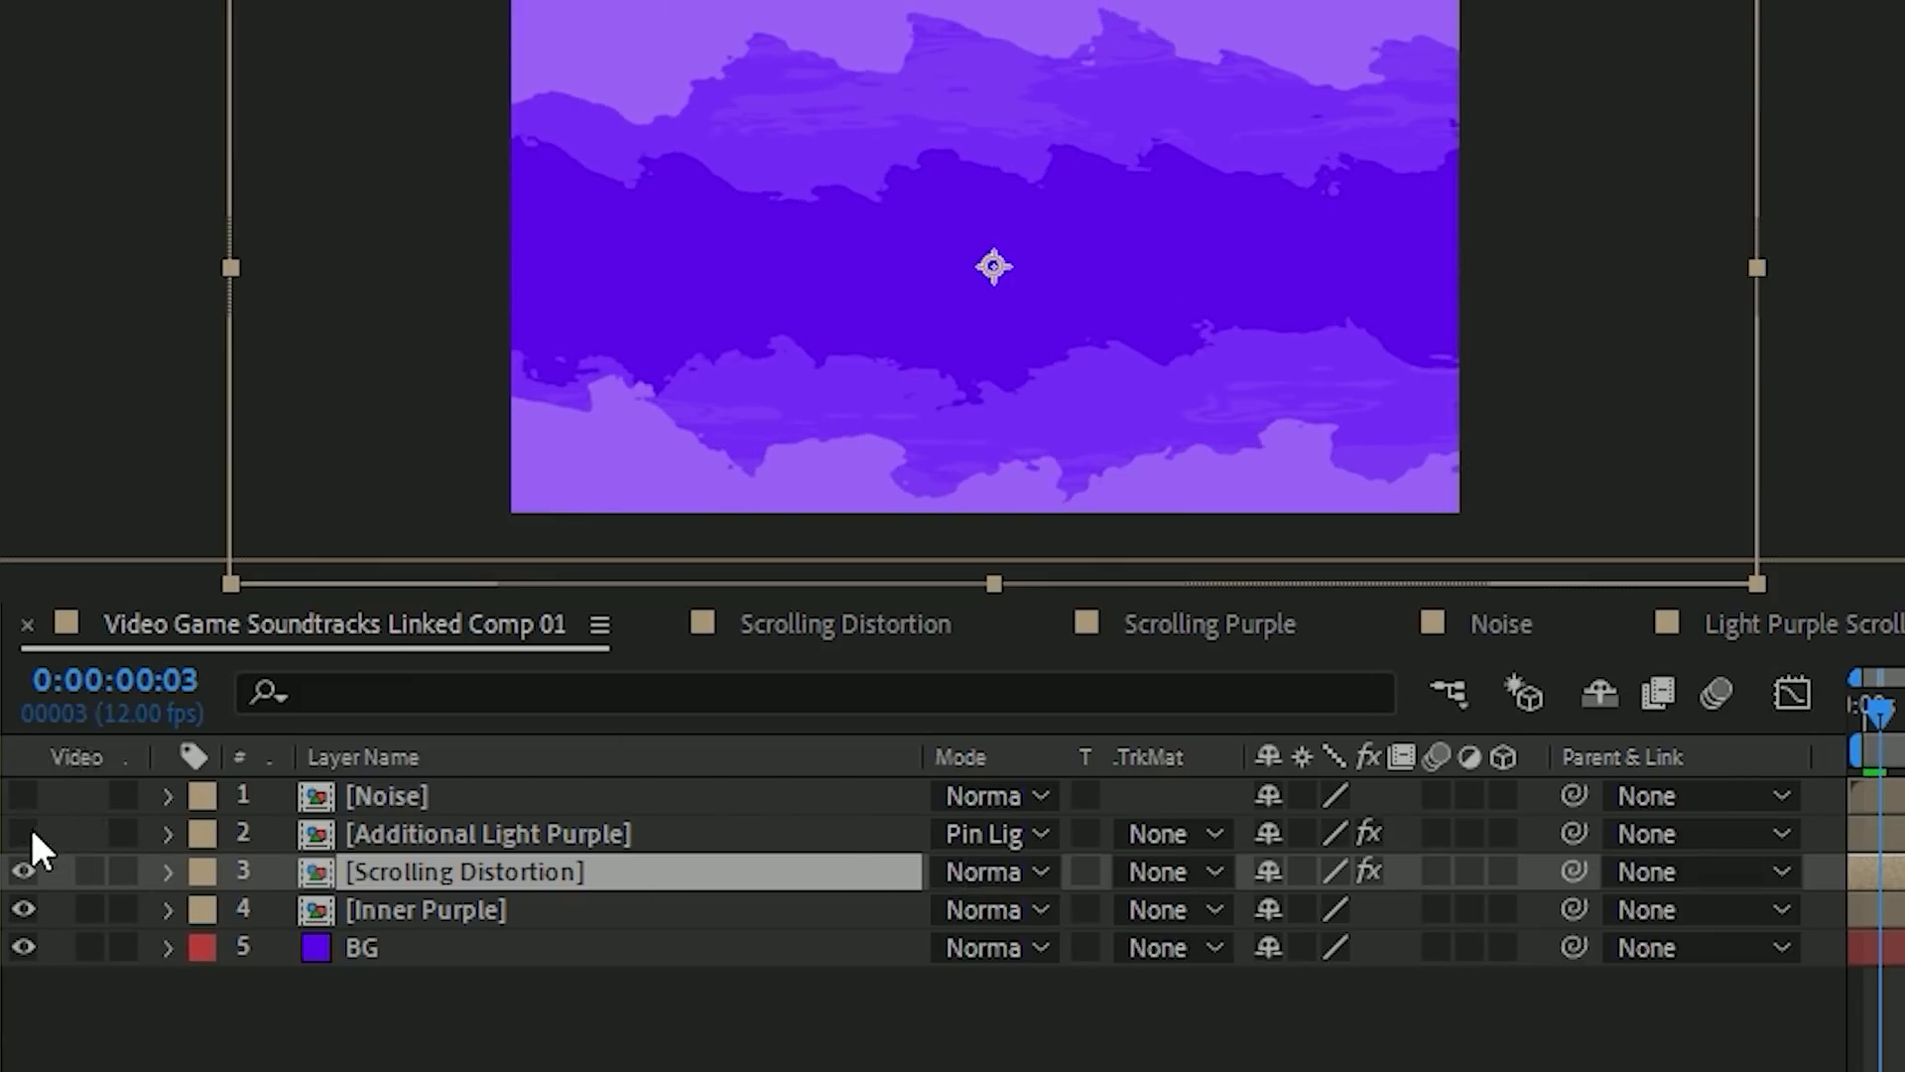
click(29, 832)
Set the blending mode of the Additional Light Purple layer to Normal while viewing its streaks up close.
scroll(1040, 198, up, 2)
drag(1002, 112, 1086, 379)
scroll(1119, 173, up, 1)
drag(972, 174, 834, 347)
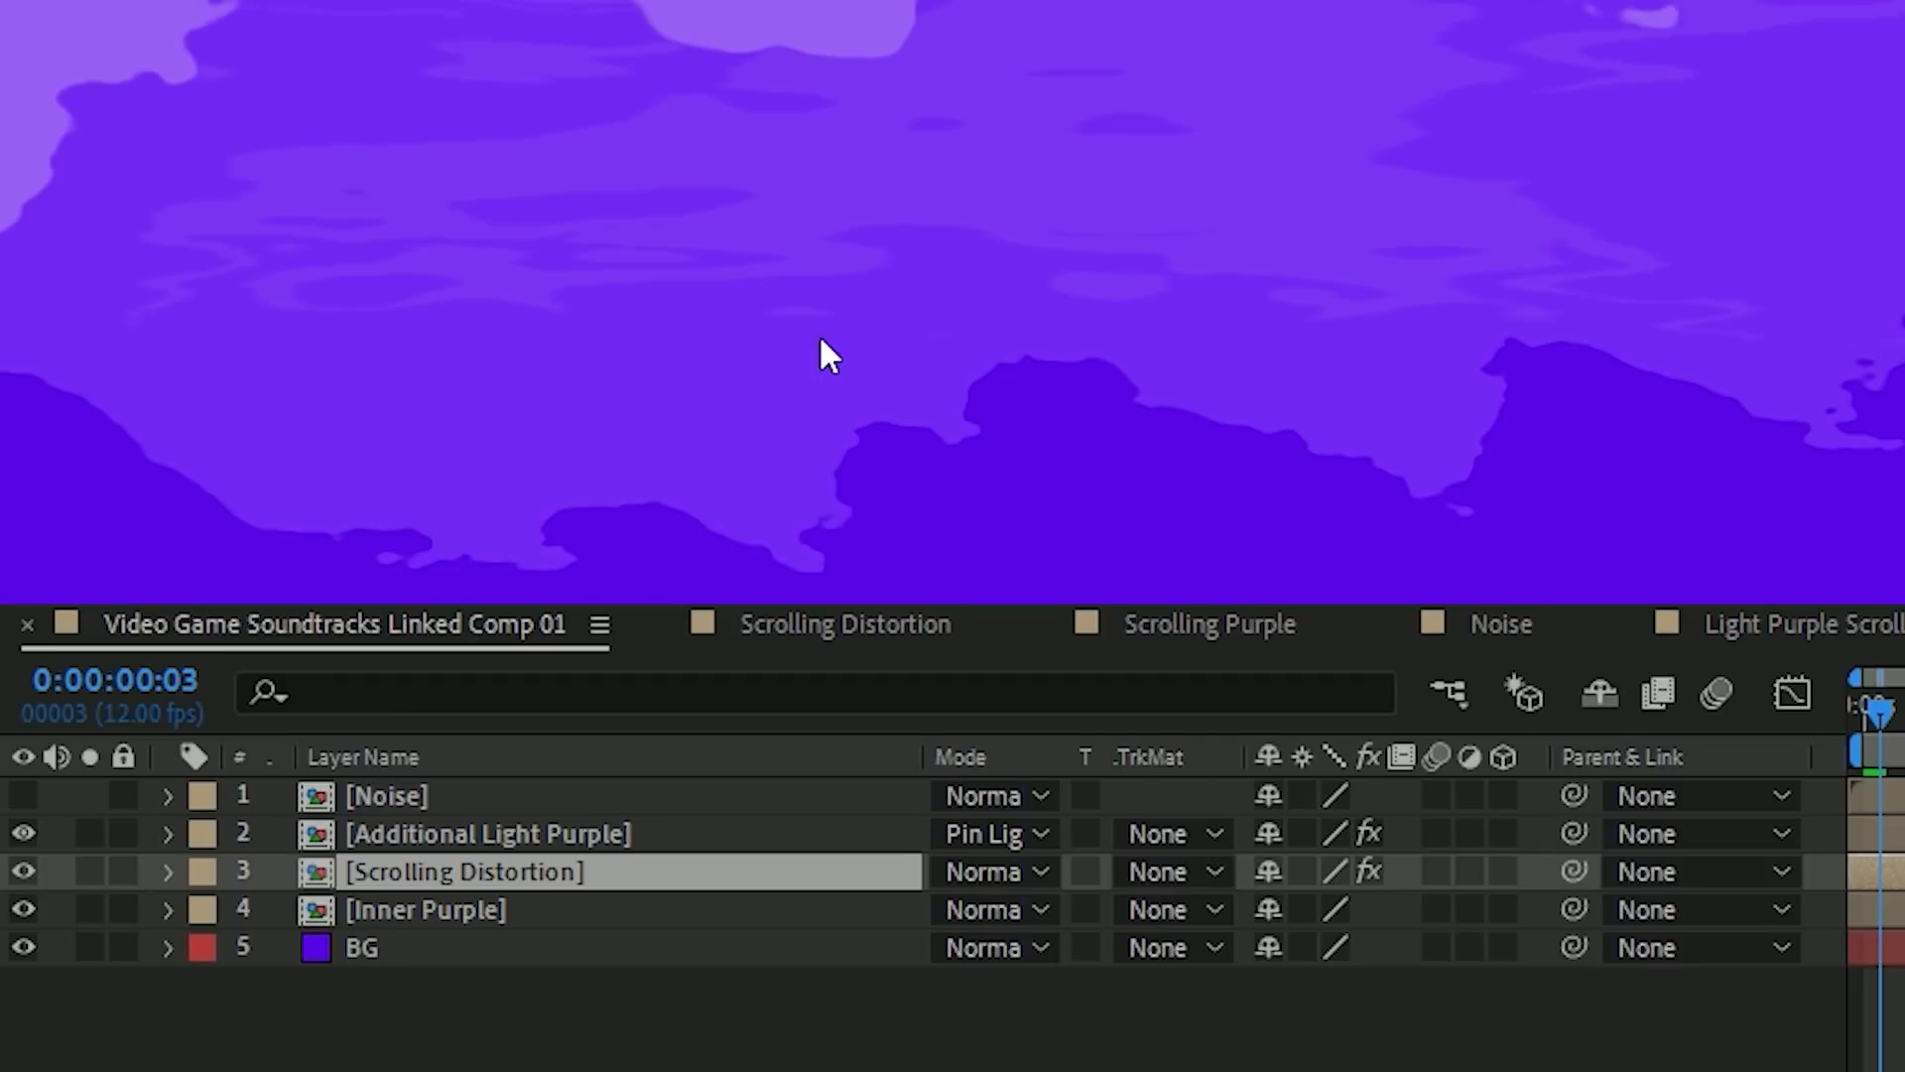
click(986, 834)
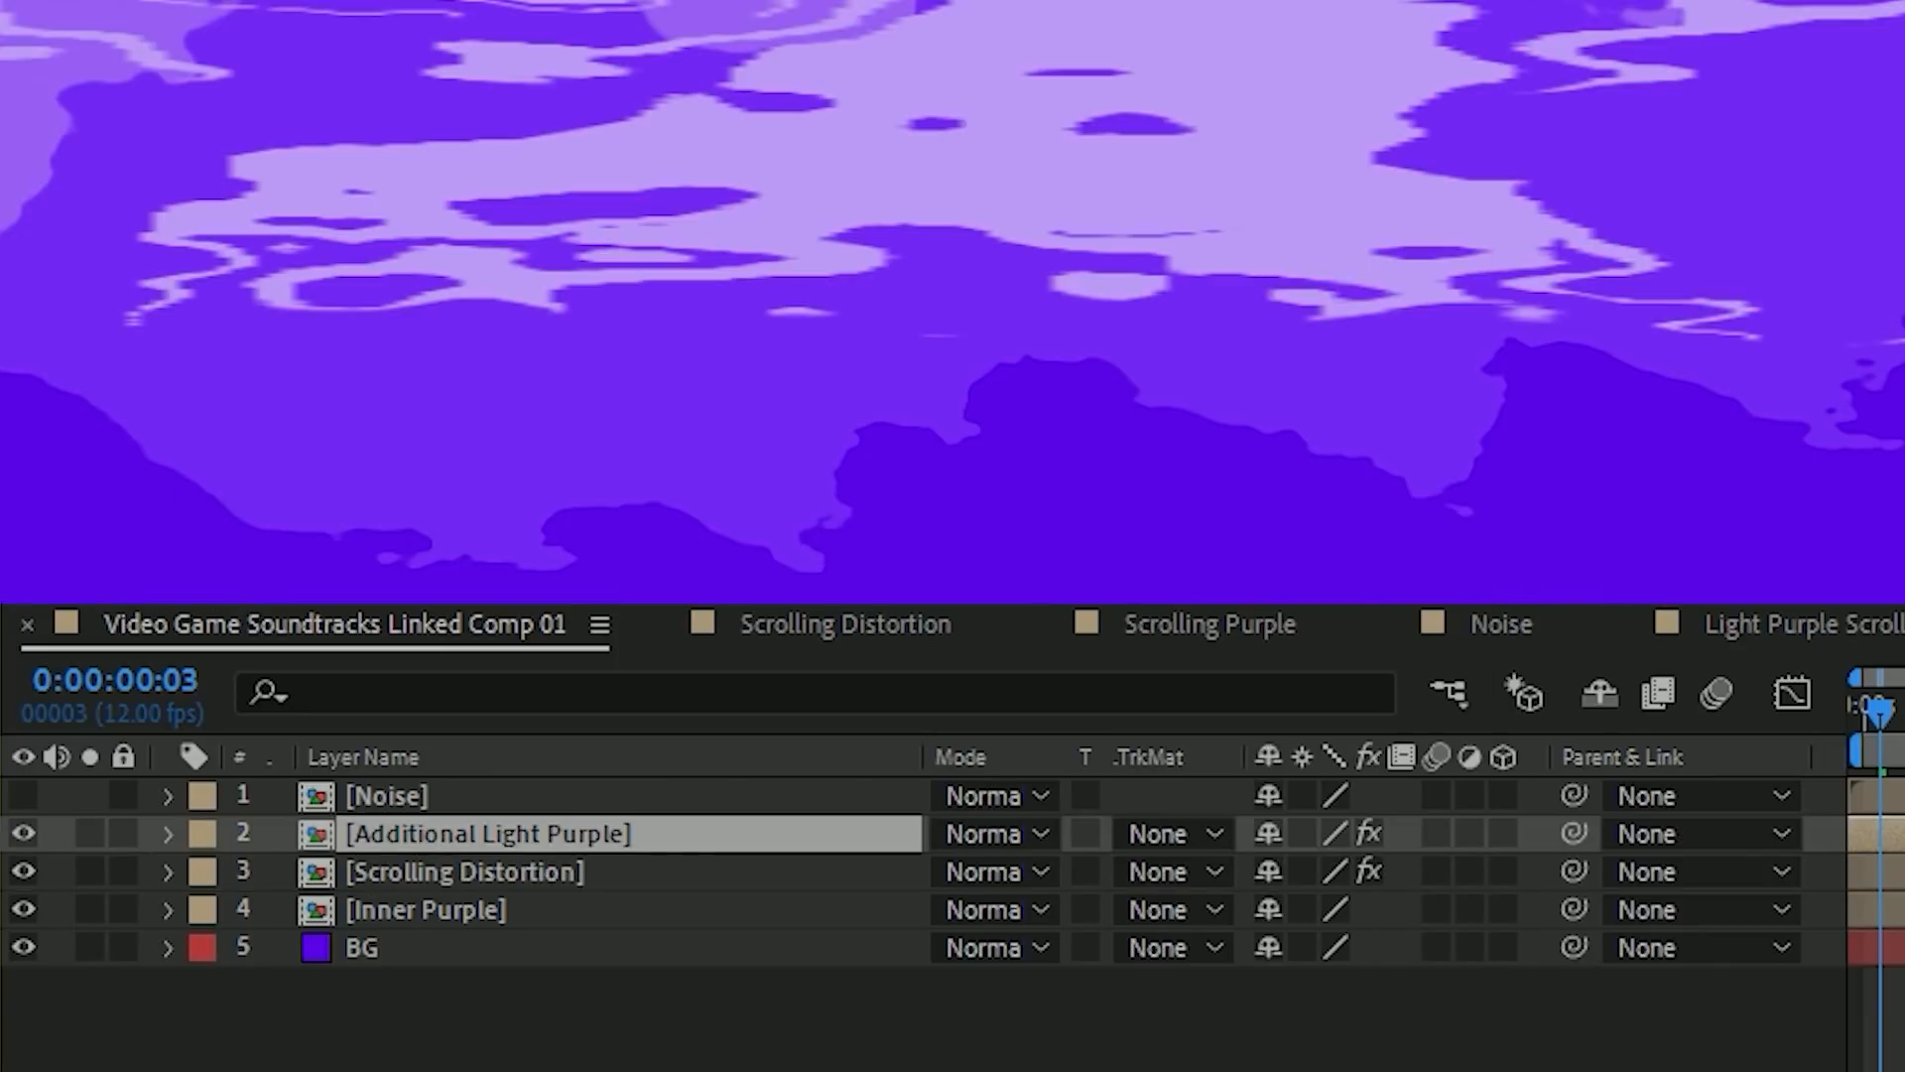
Examine the full width of the Additional Light Purple layer beyond the composition frame and its streaks up close.
scroll(842, 151, down, 3)
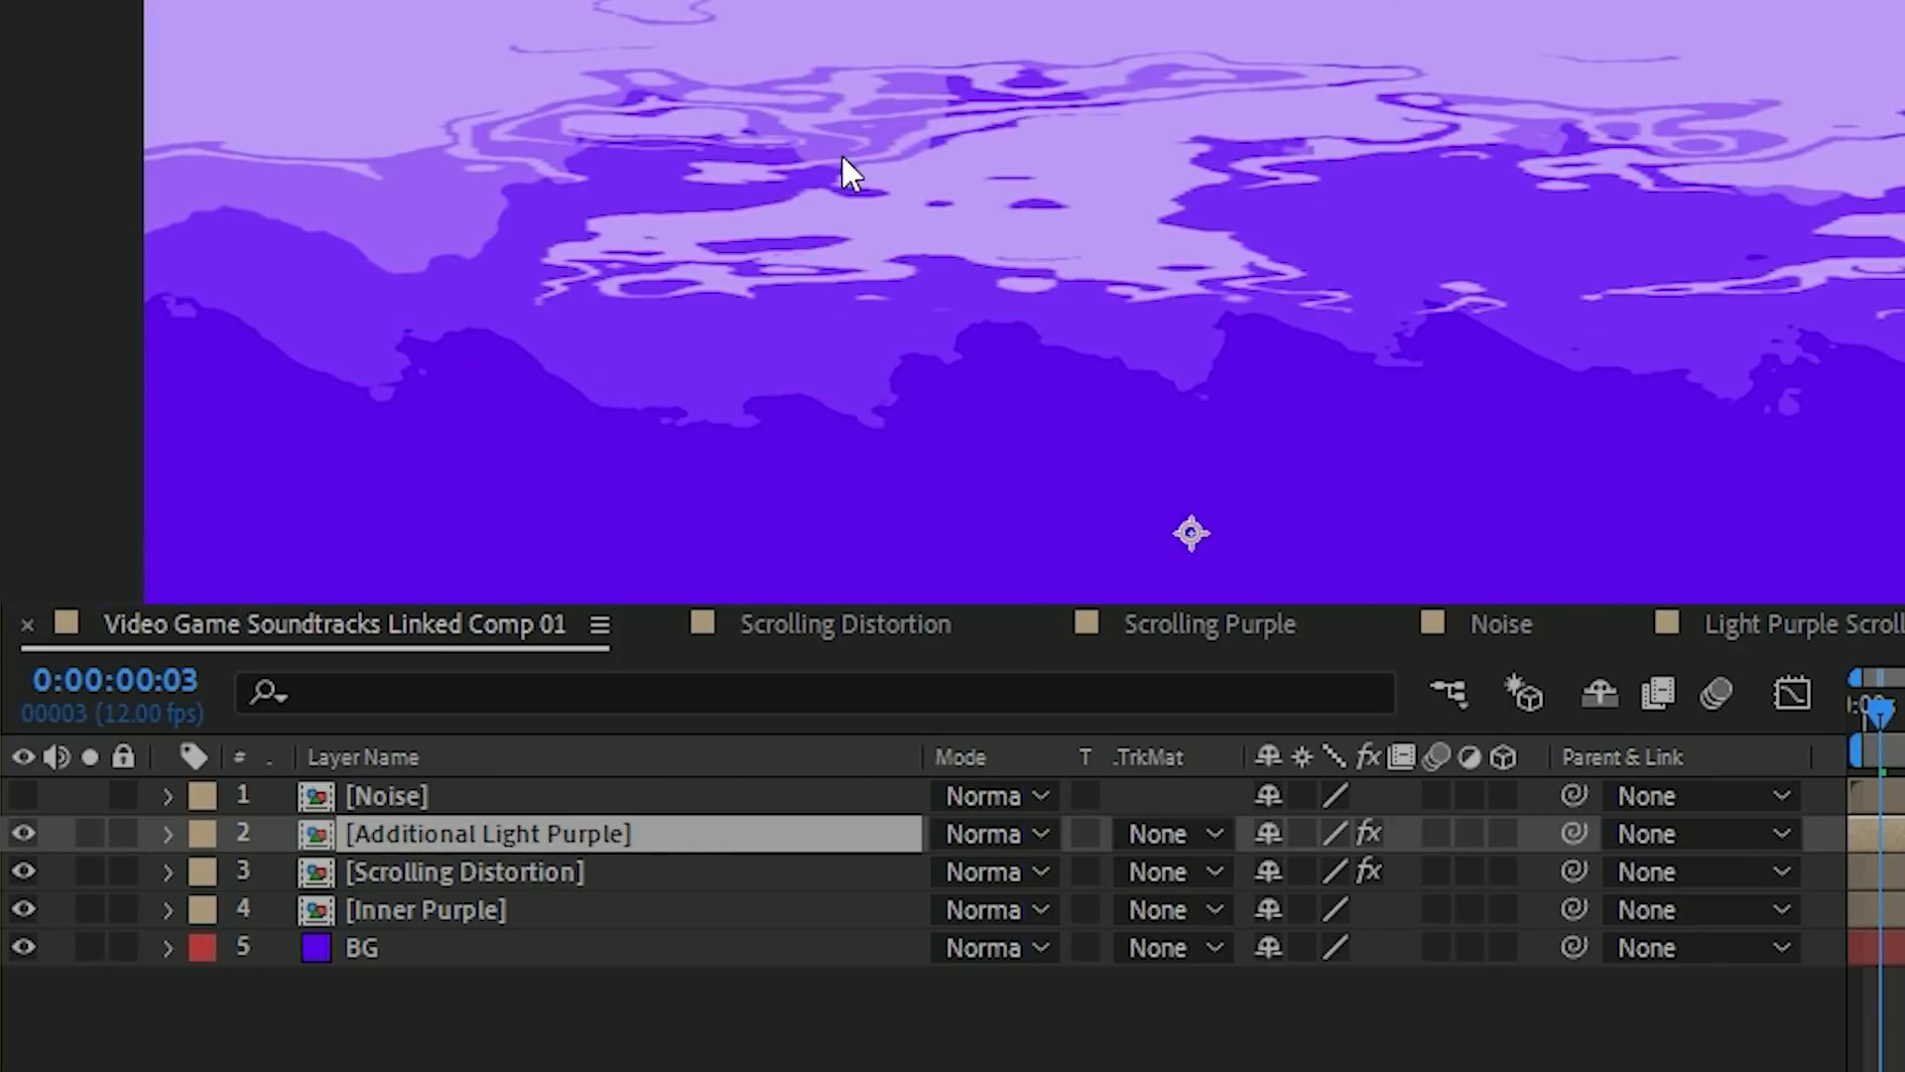
scroll(1023, 309, up, 1)
scroll(1030, 310, down, 2)
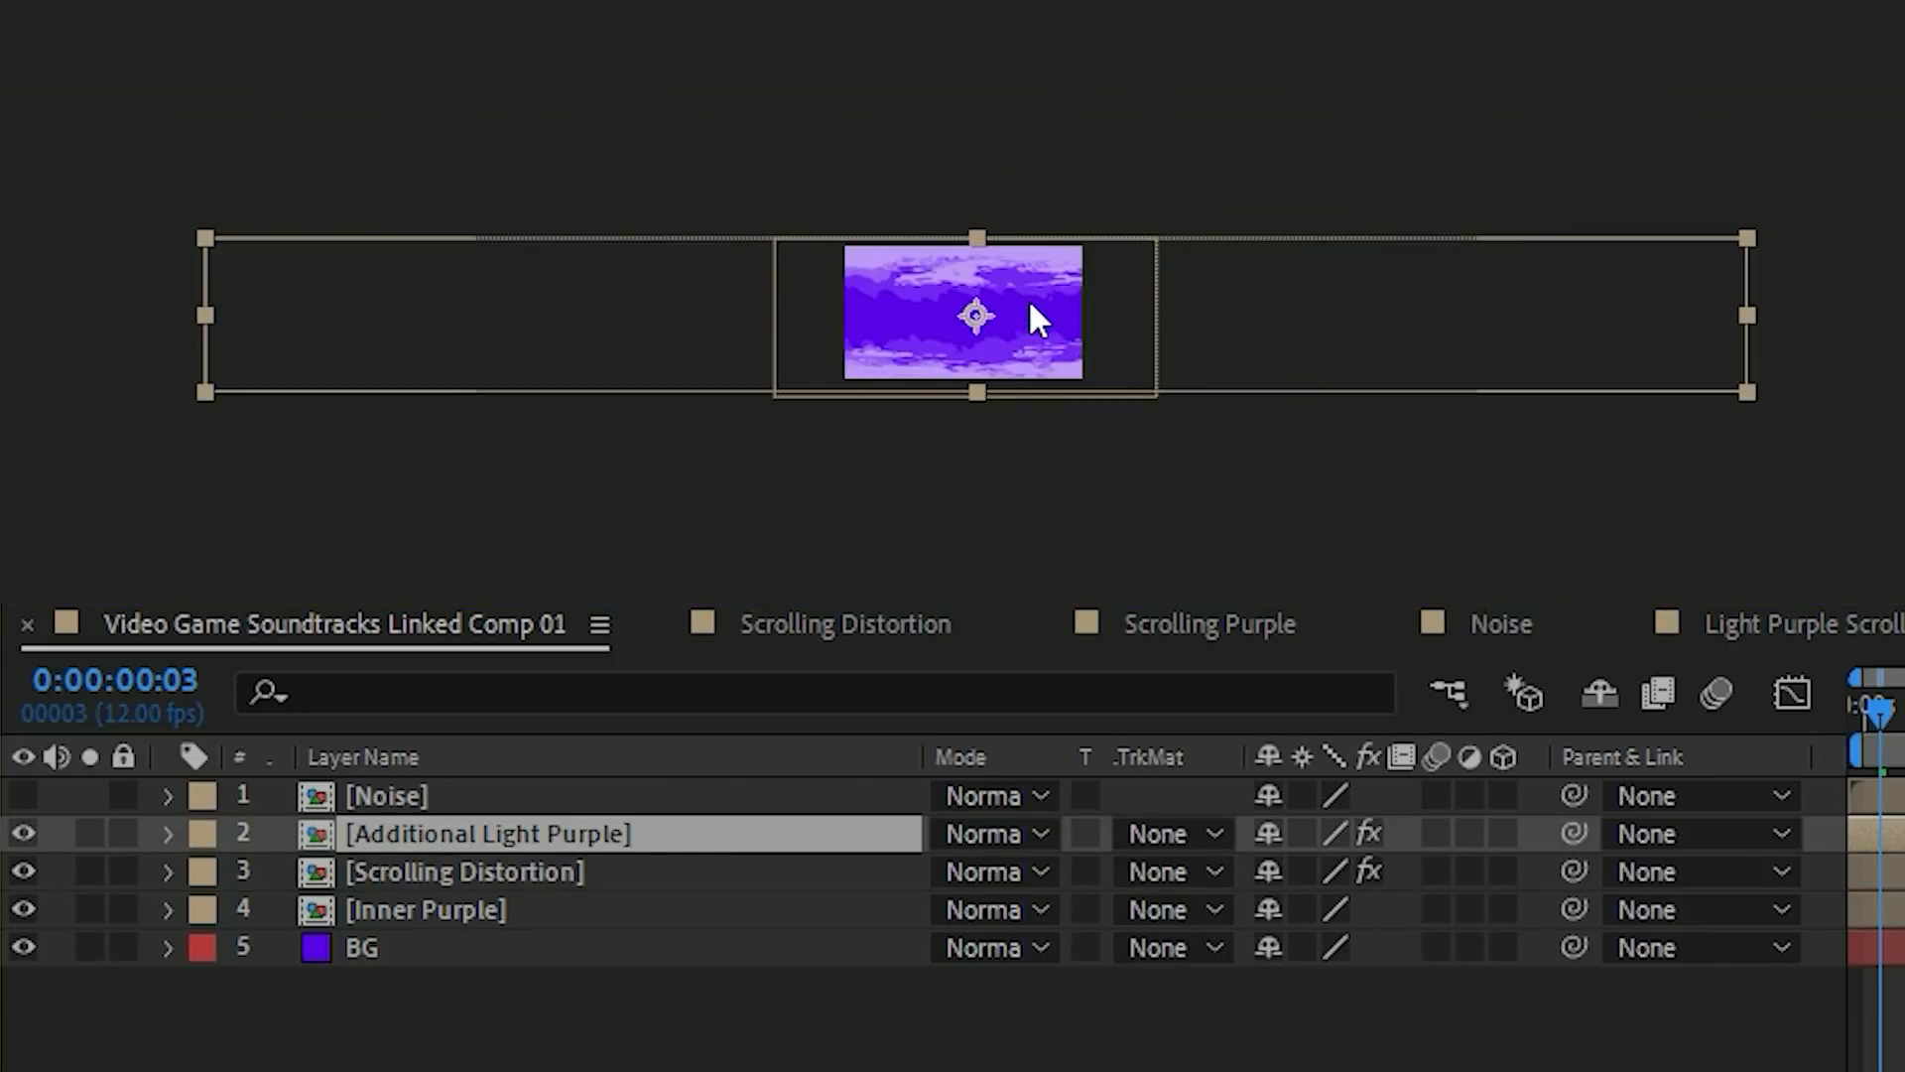
drag(198, 316, 149, 316)
scroll(1029, 358, up, 5)
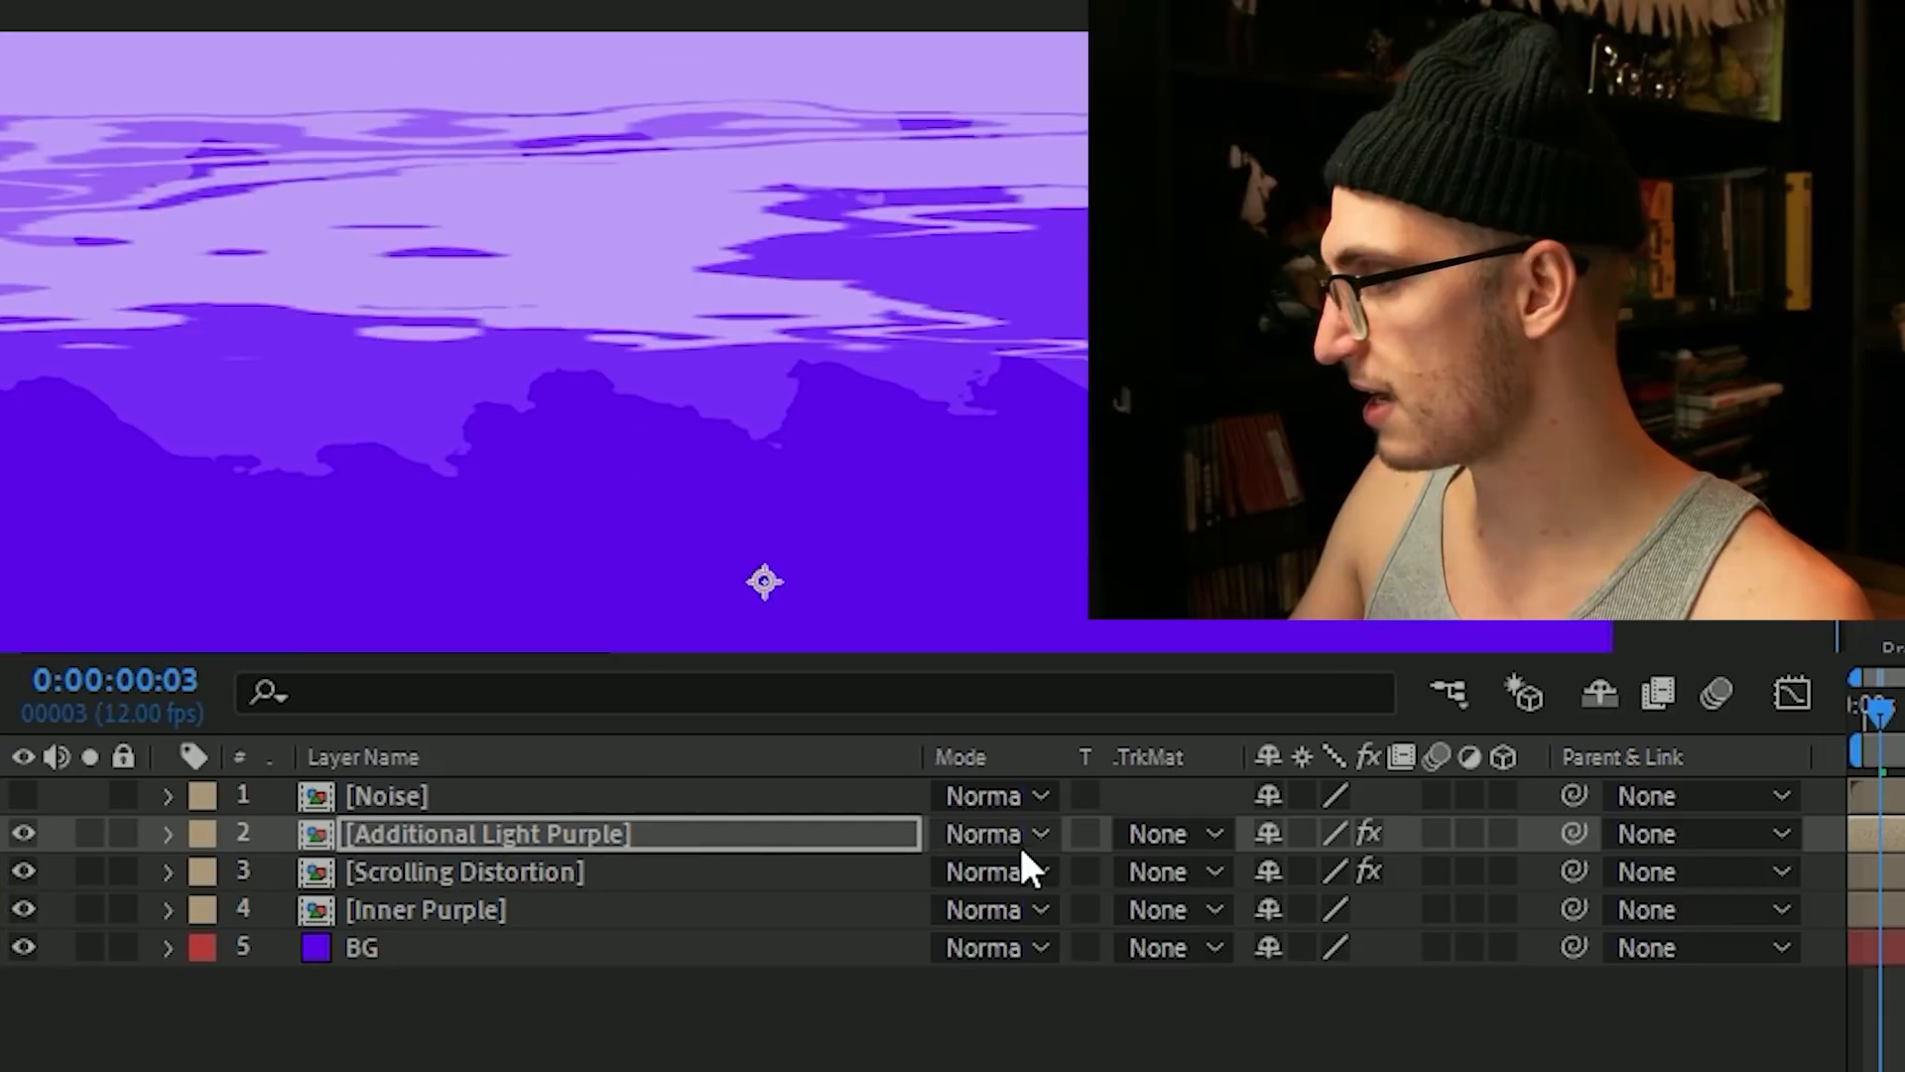
Set the blending mode of the Additional Light Purple layer to Pin Light.
click(1018, 844)
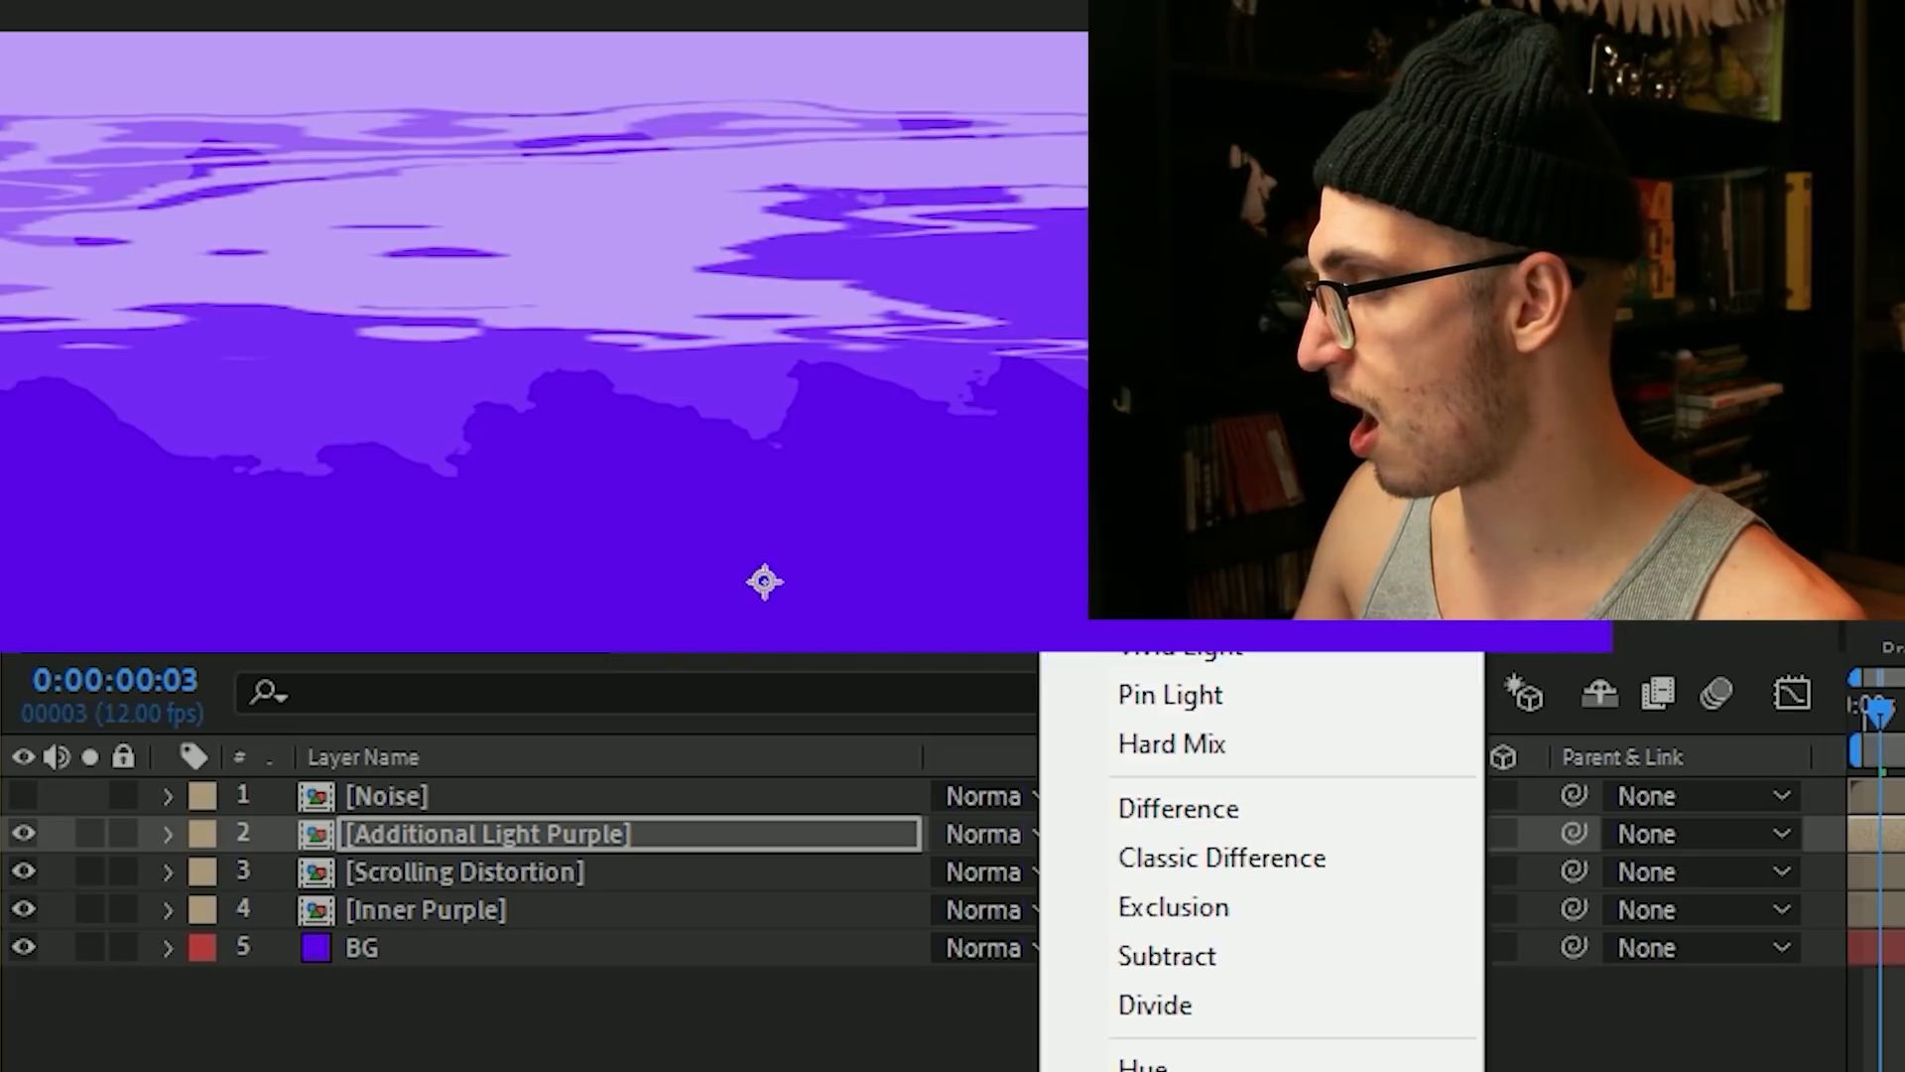
click(1234, 724)
scroll(496, 337, down, 2)
scroll(553, 330, up, 2)
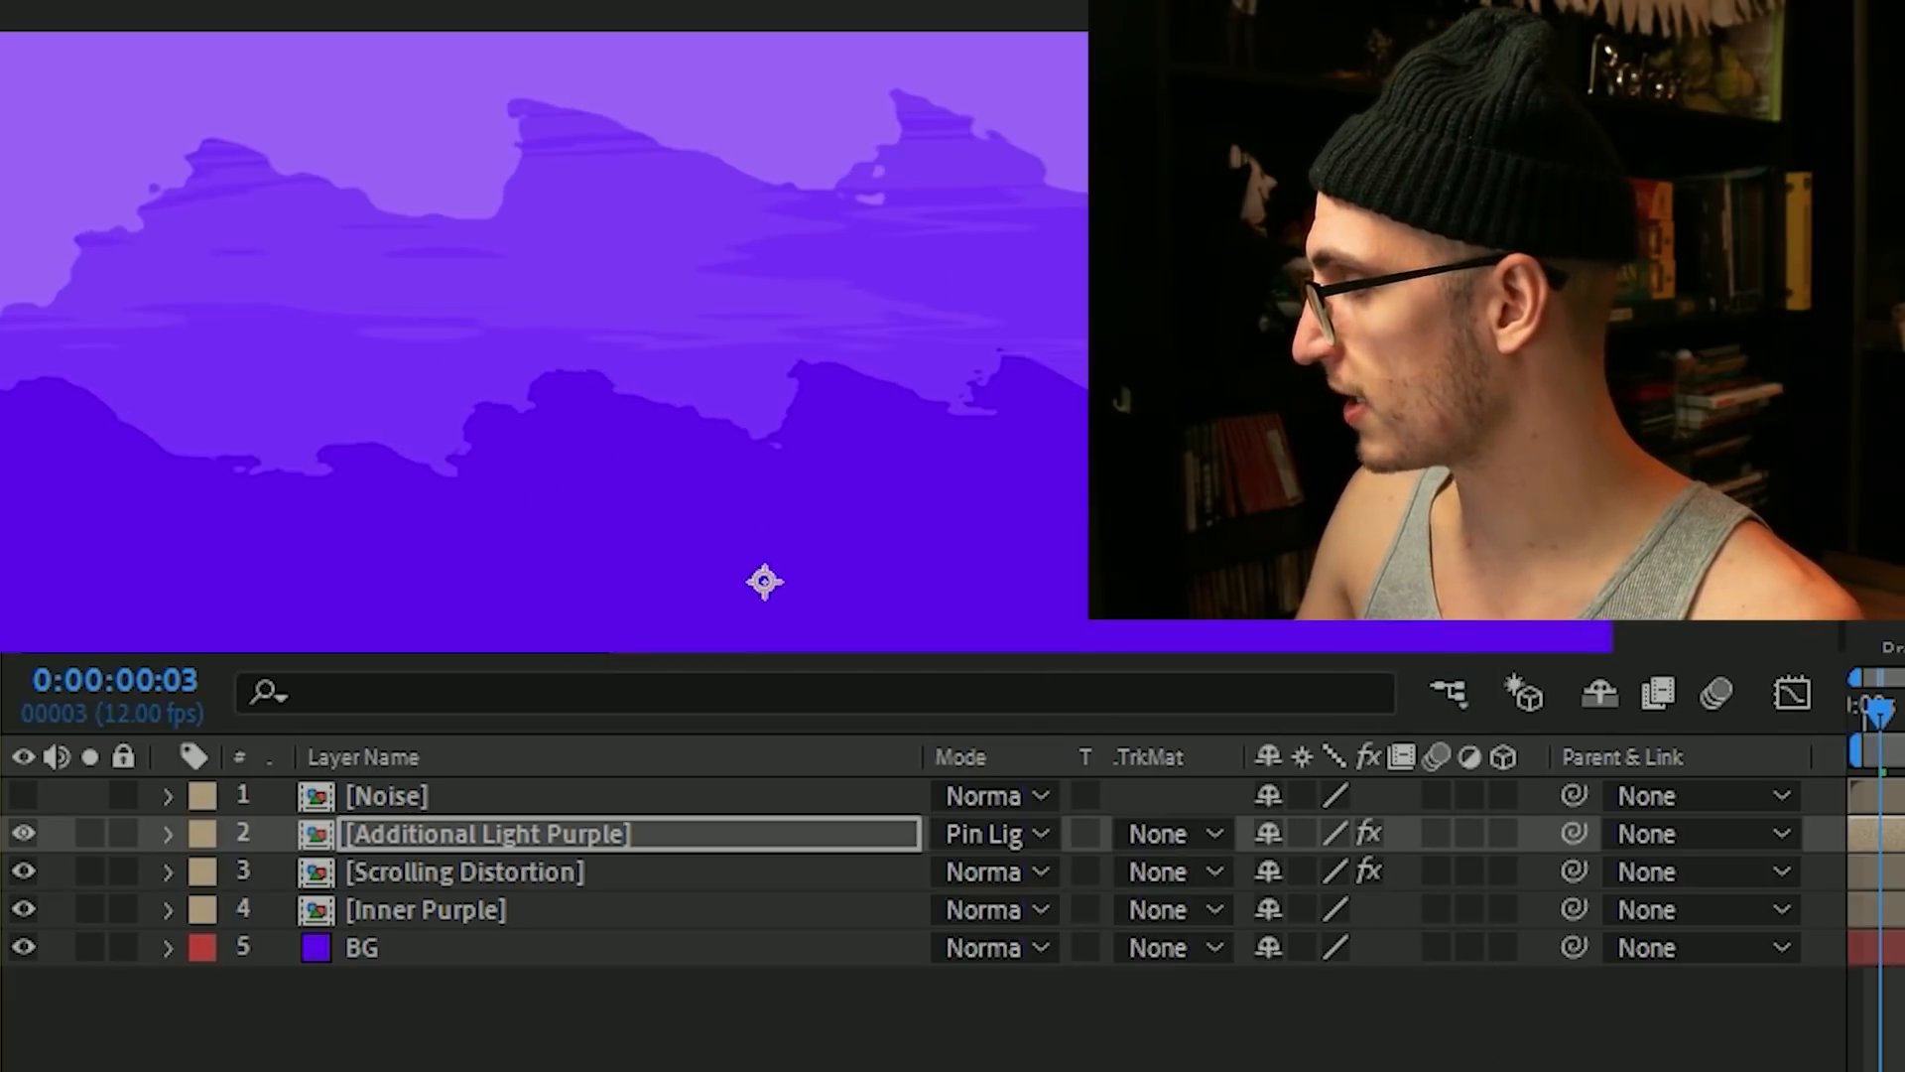
Jump ahead in the timeline and preview the scrolling purple waves with the whole composition in view.
drag(1881, 710, 1904, 710)
scroll(533, 477, down, 2)
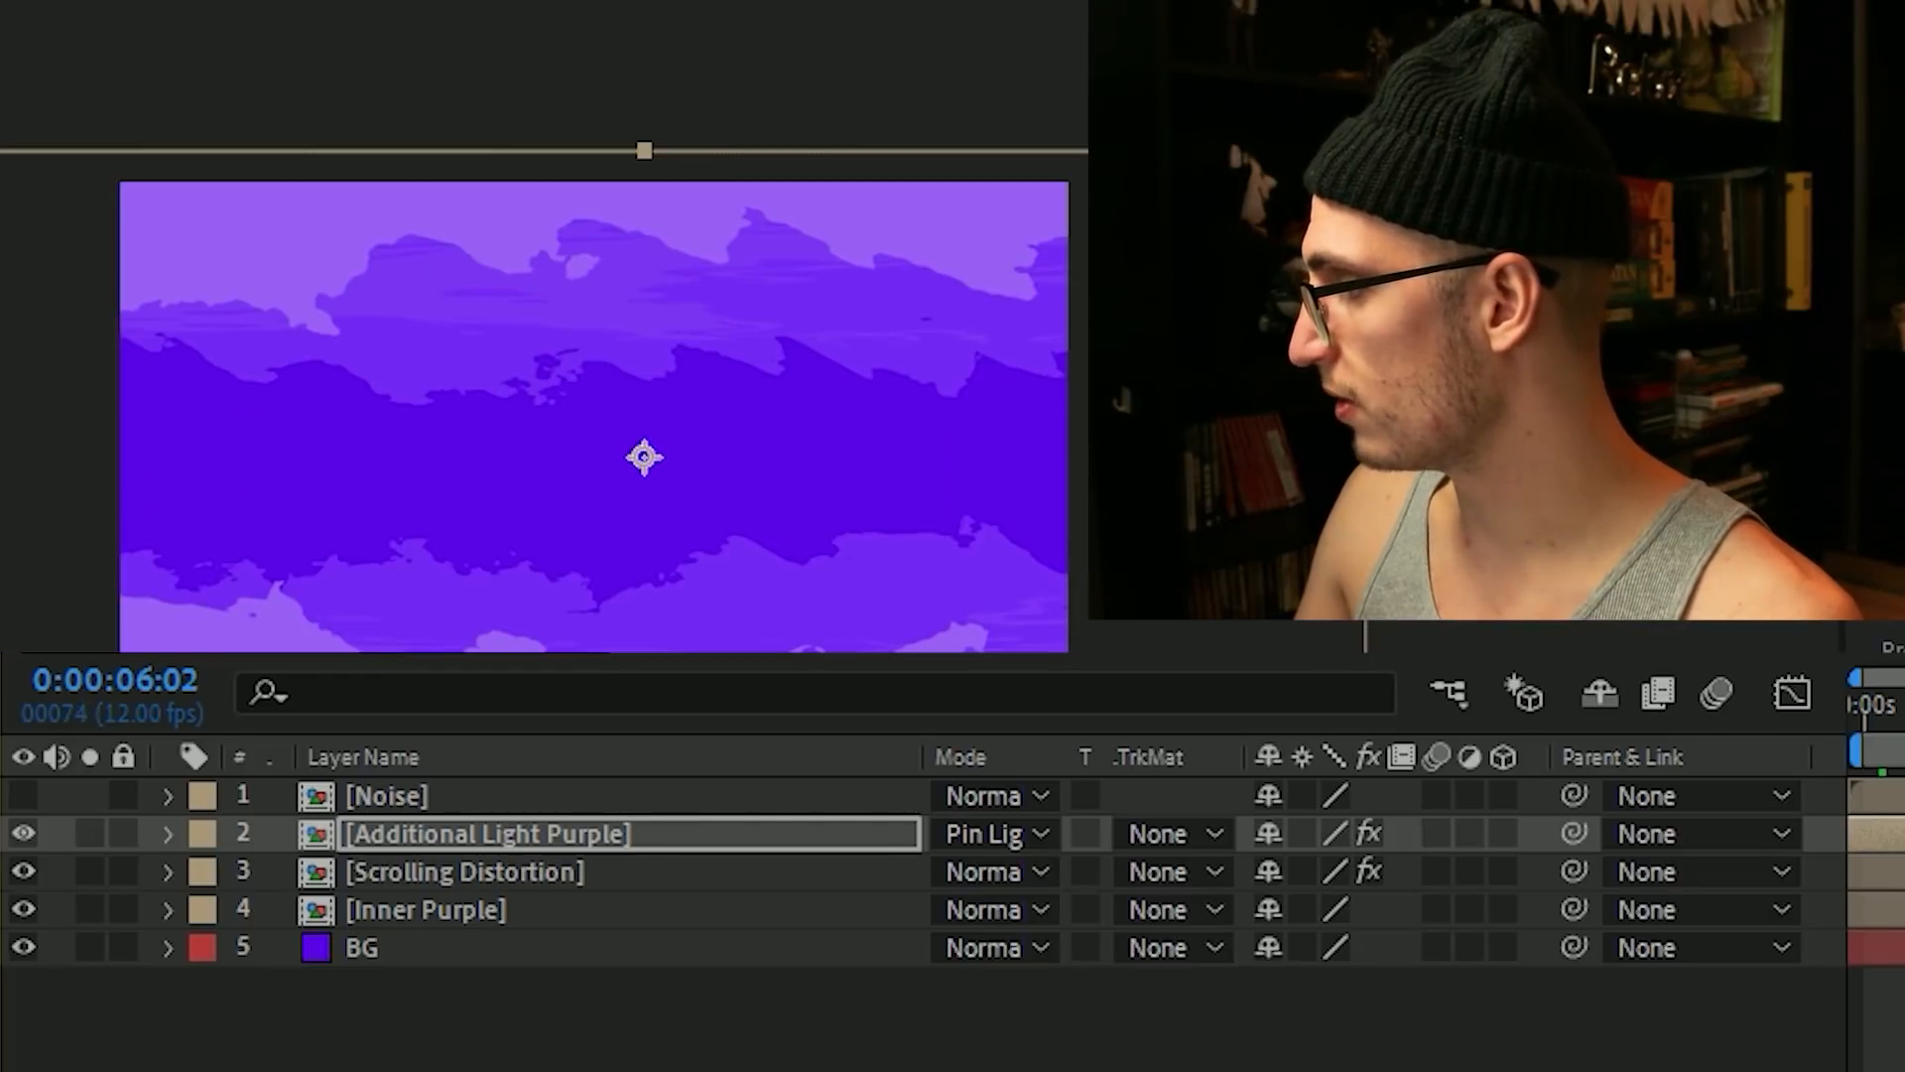
key(space)
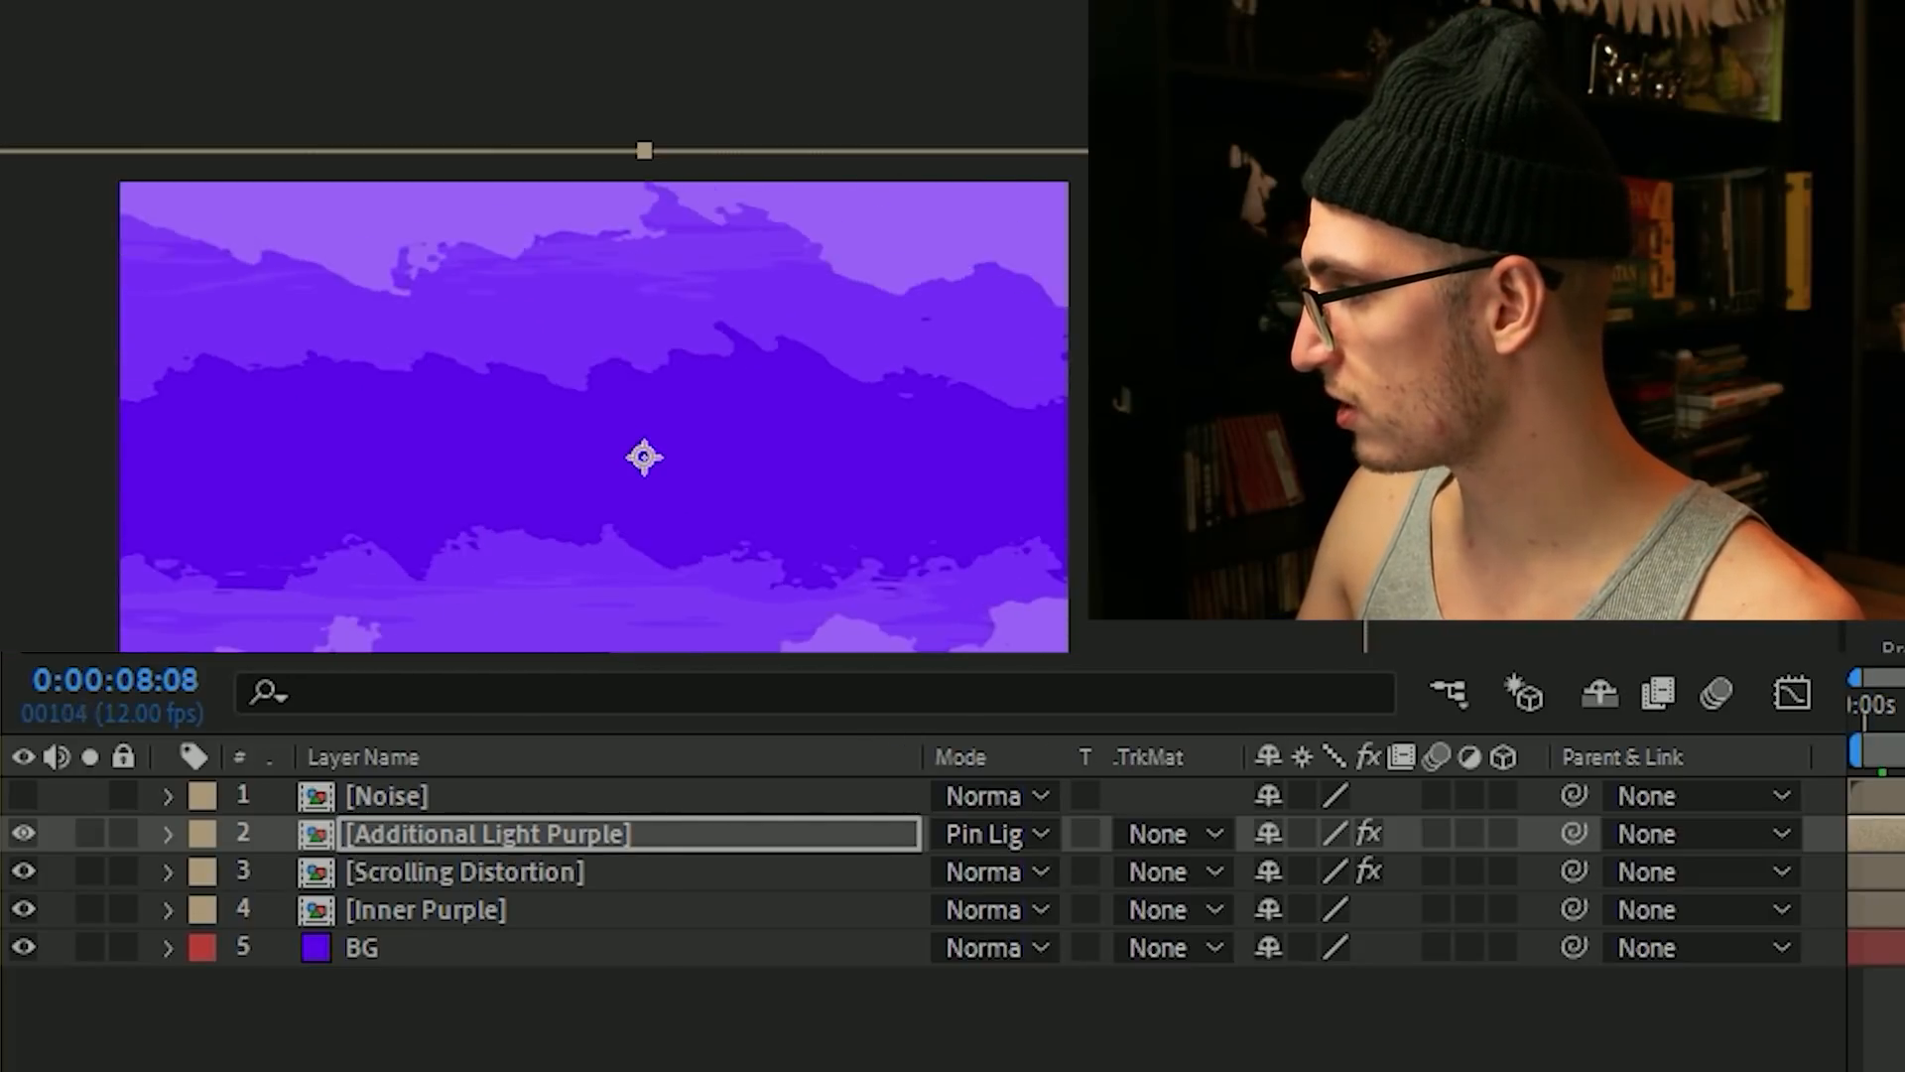
scroll(525, 332, down, 2)
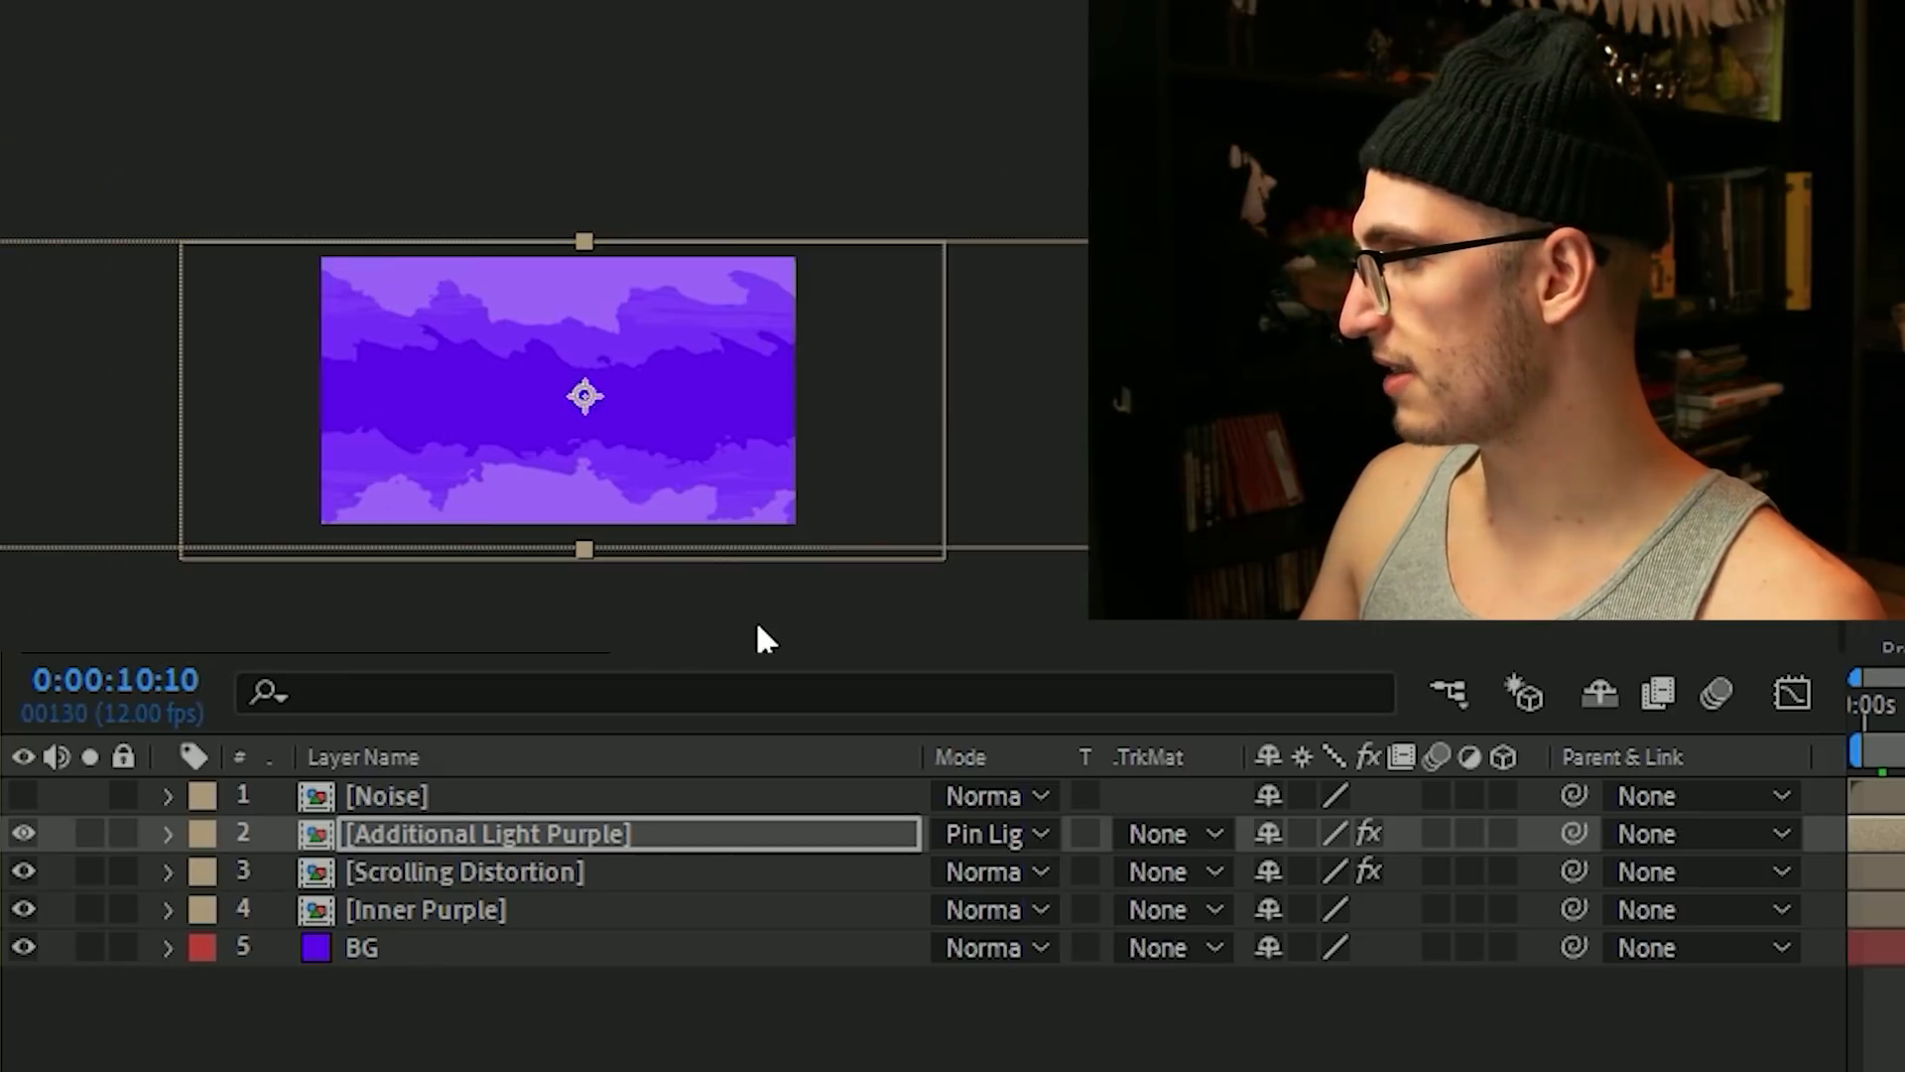